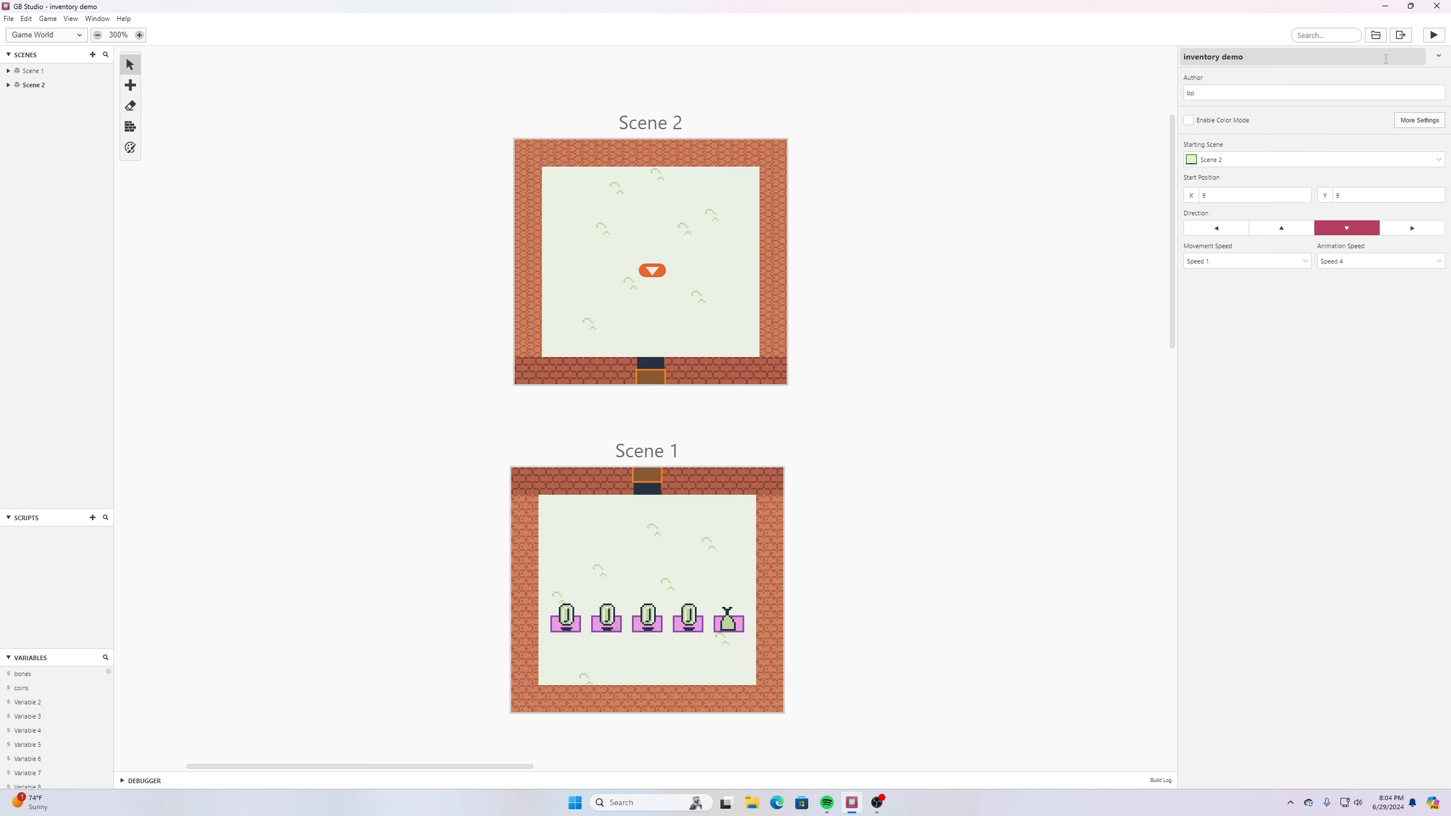
Run the game and walk the player down into Scene 1 to collect the coins and the meat item
click(1434, 35)
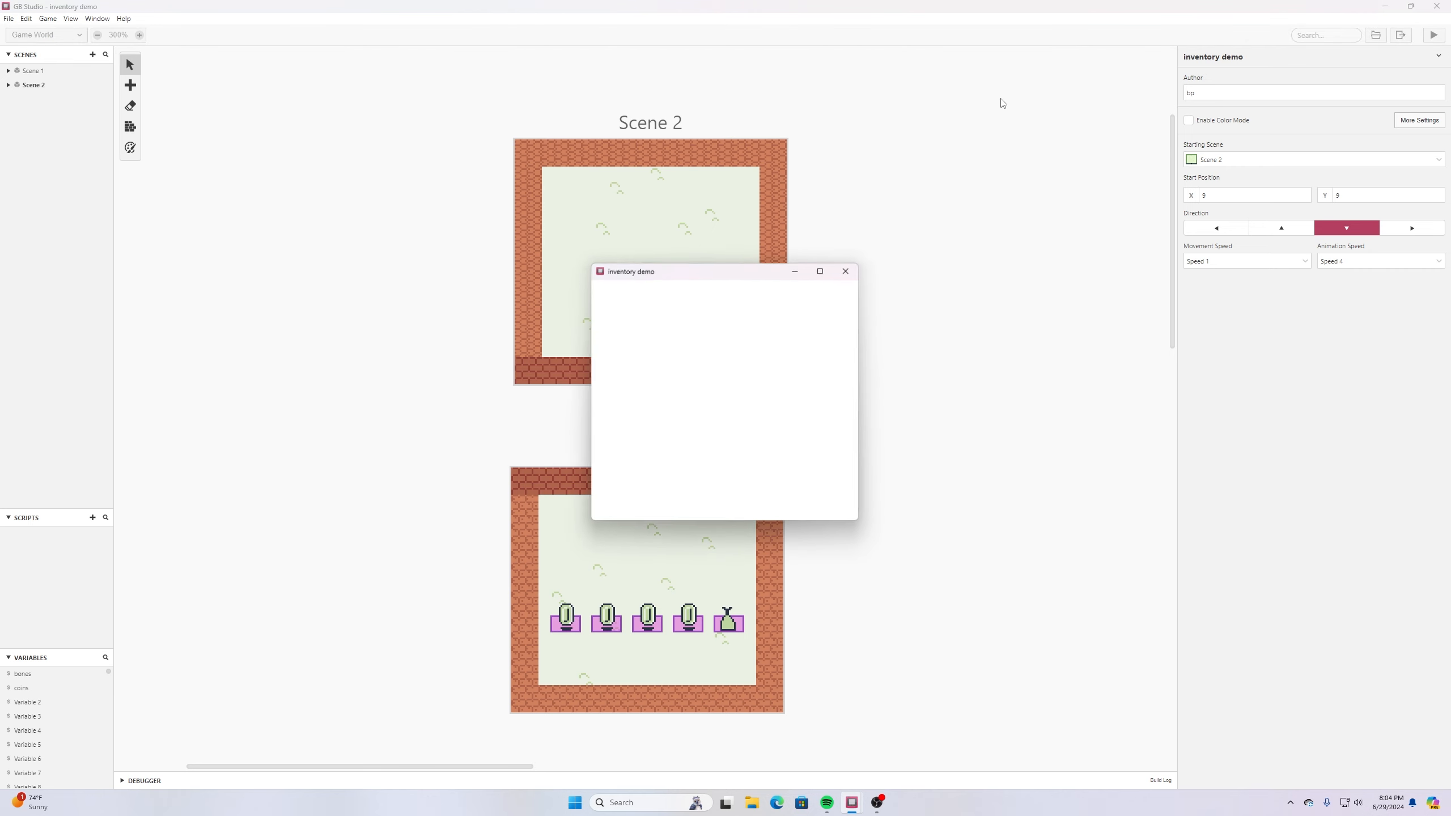
key(Down)
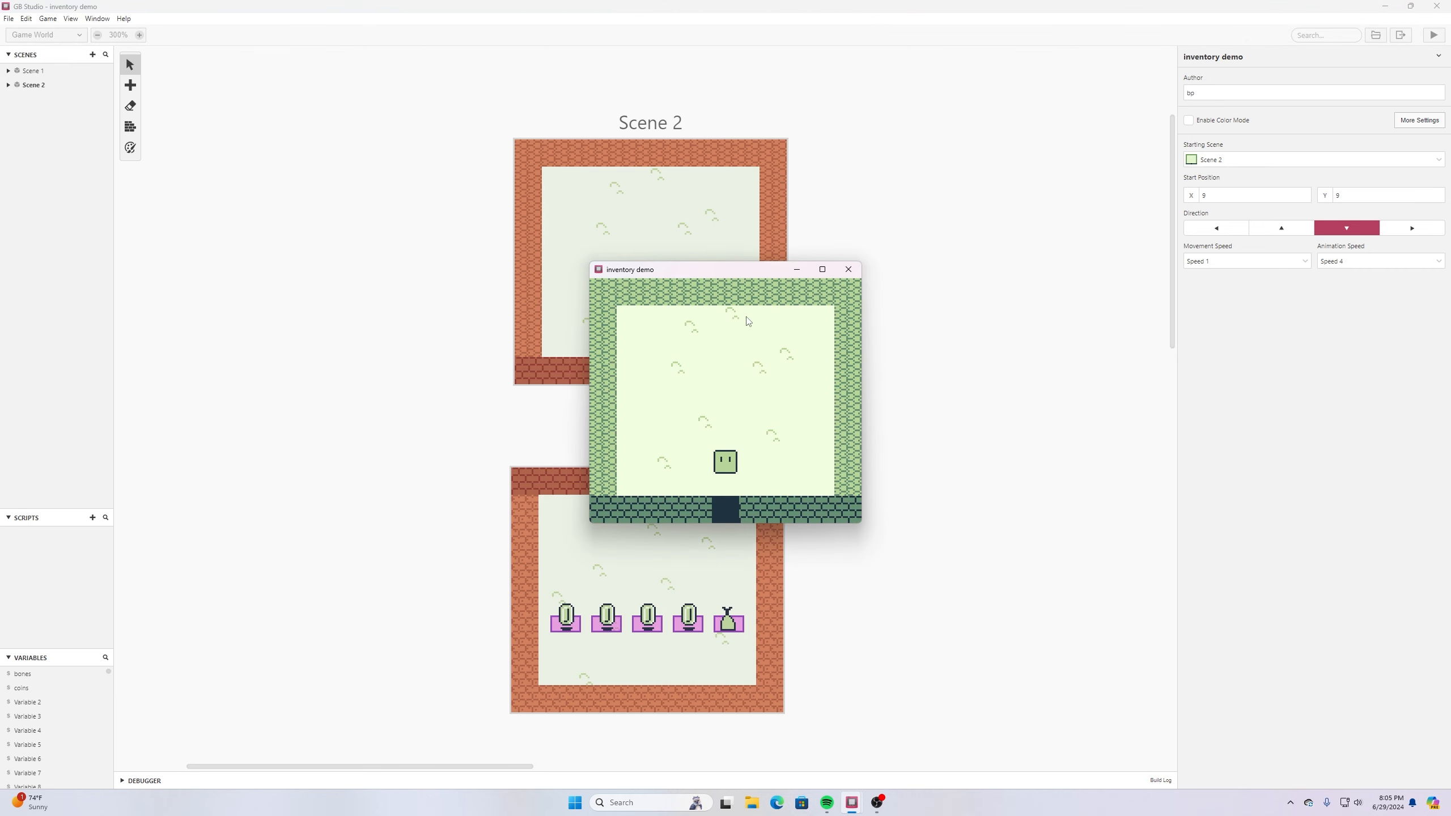
key(Down)
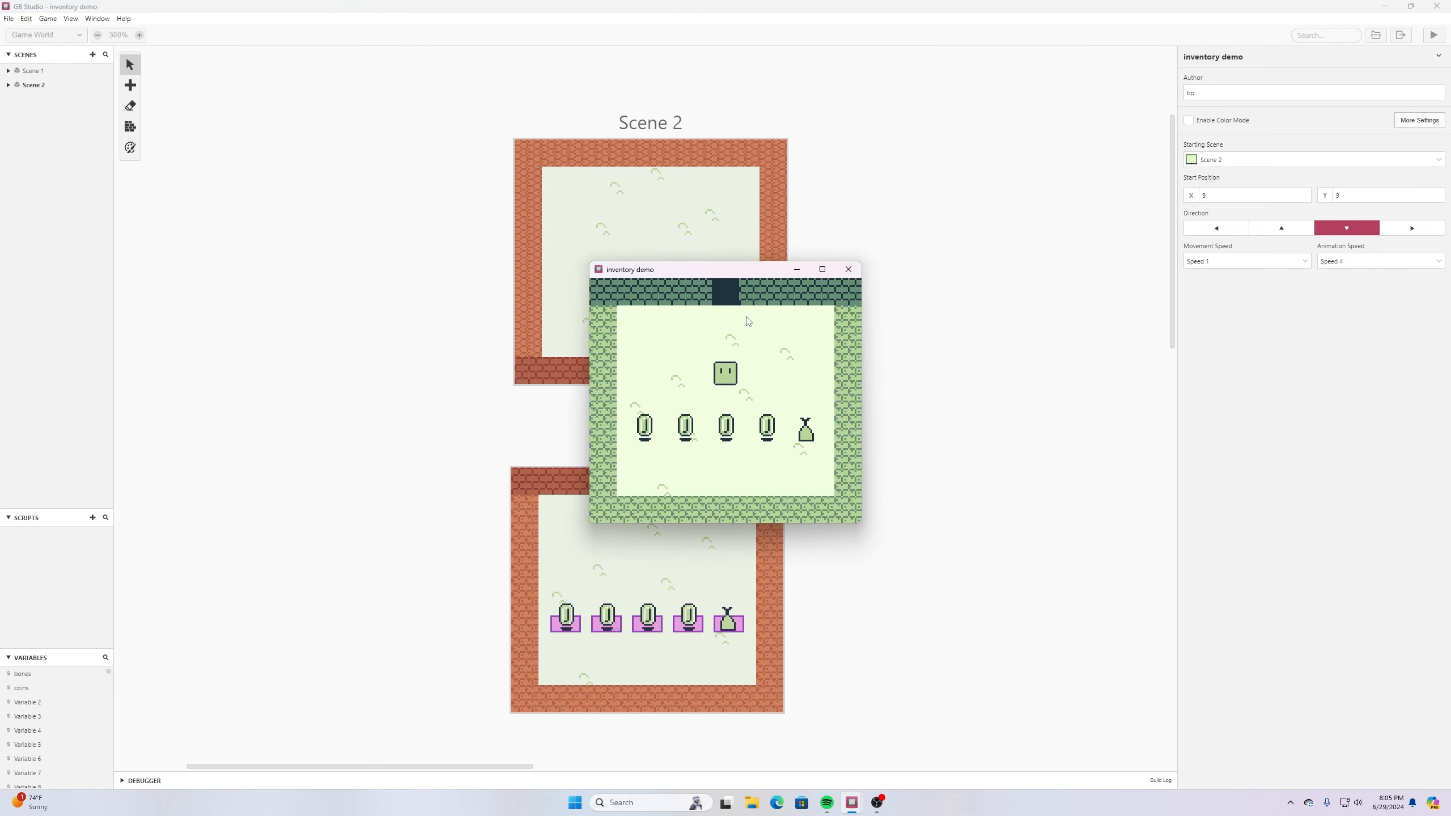
key(Left)
key(Right)
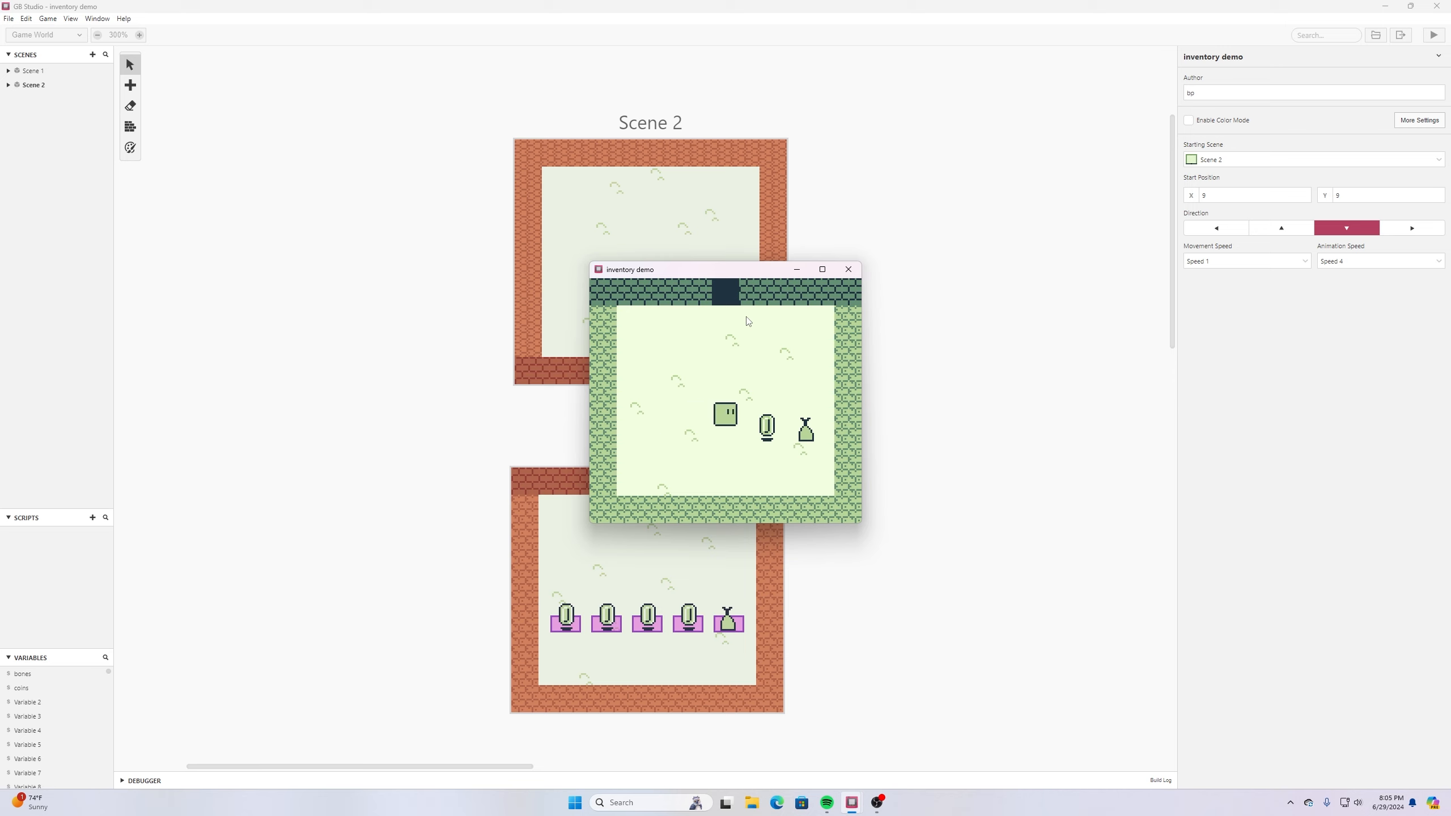
key(Left)
Check the coin and bone inventory in the running game, use up a bone, recheck the inventory and close the game
key(Return)
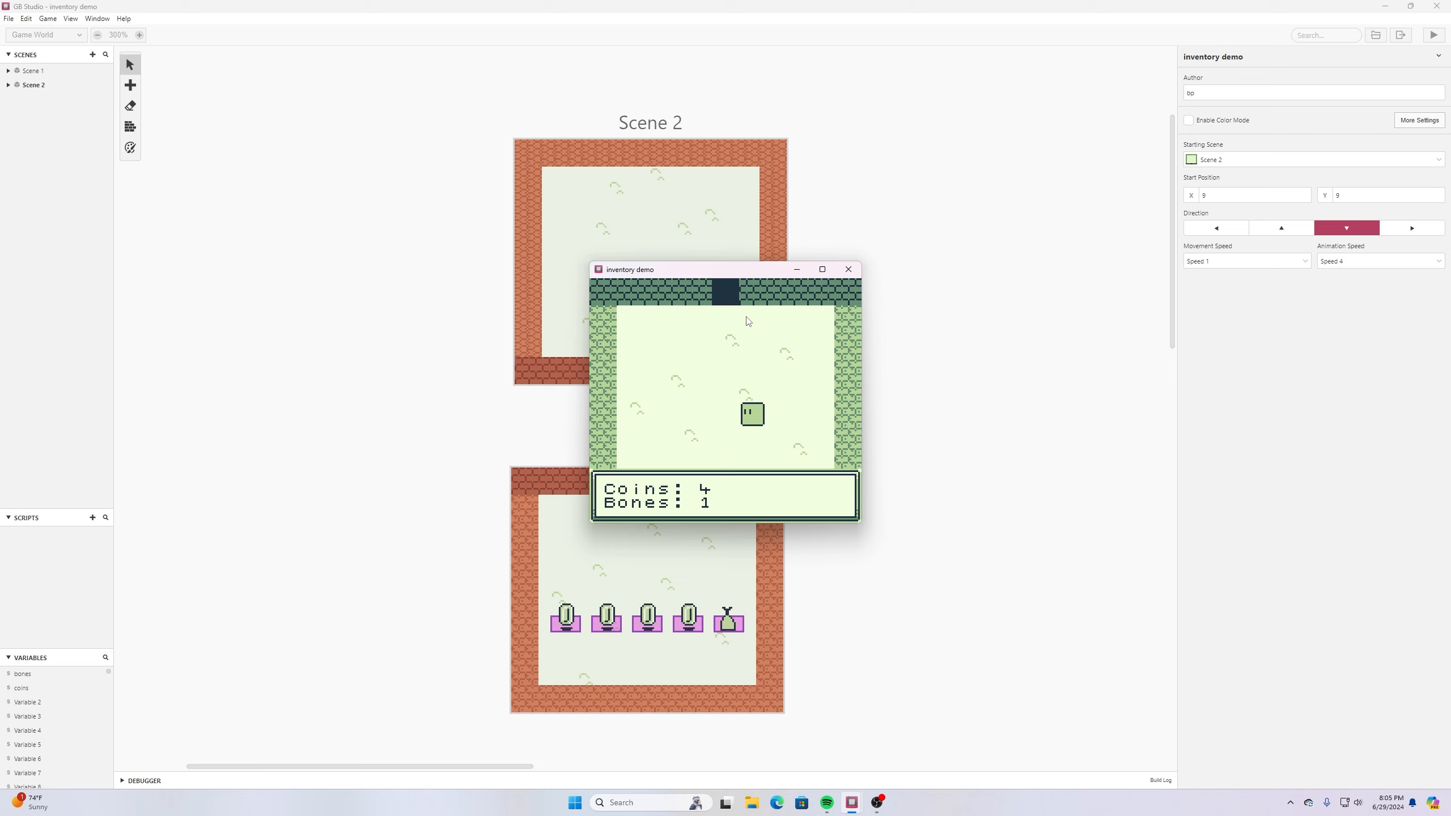
key(z)
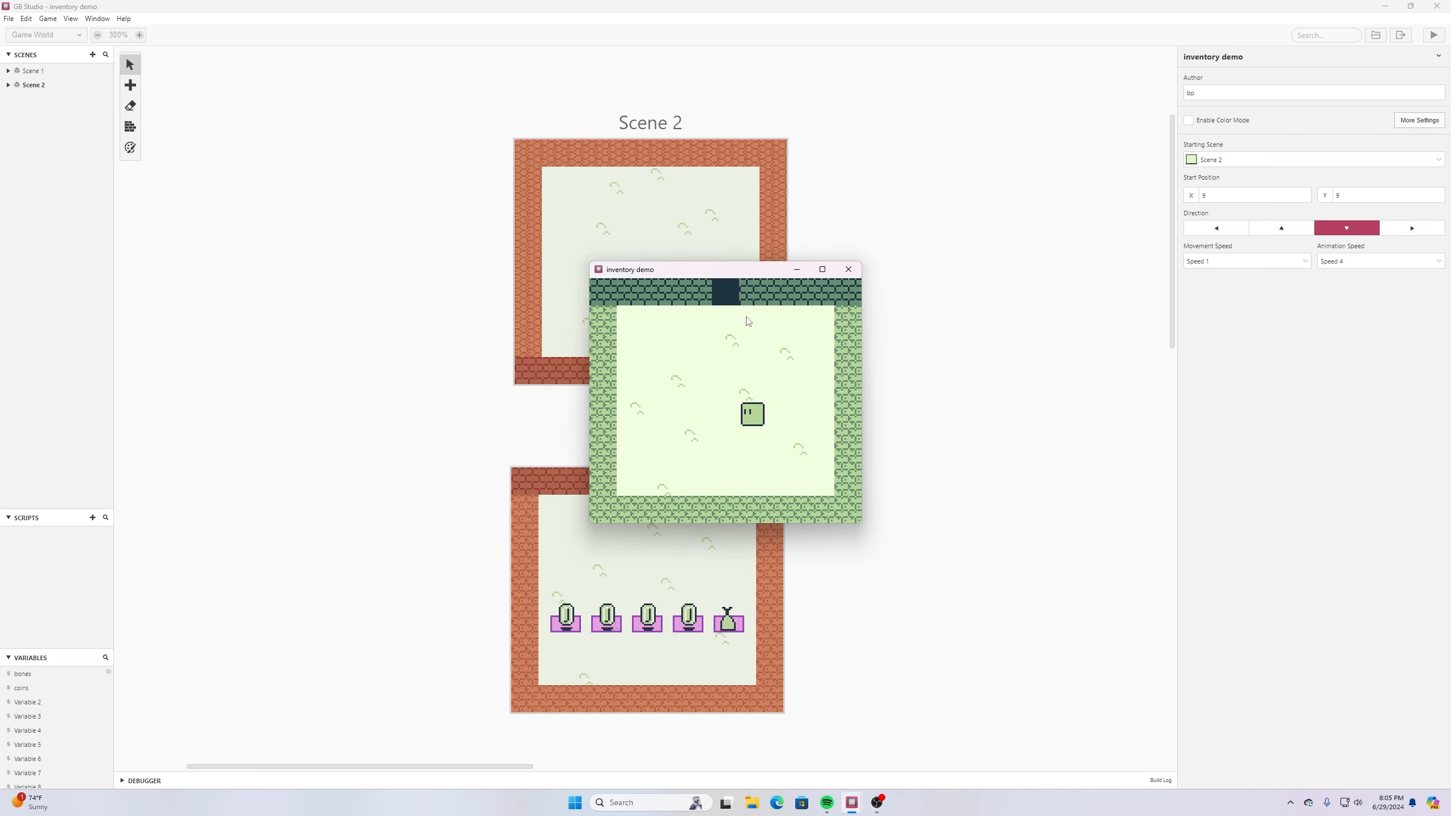
key(x)
key(Return)
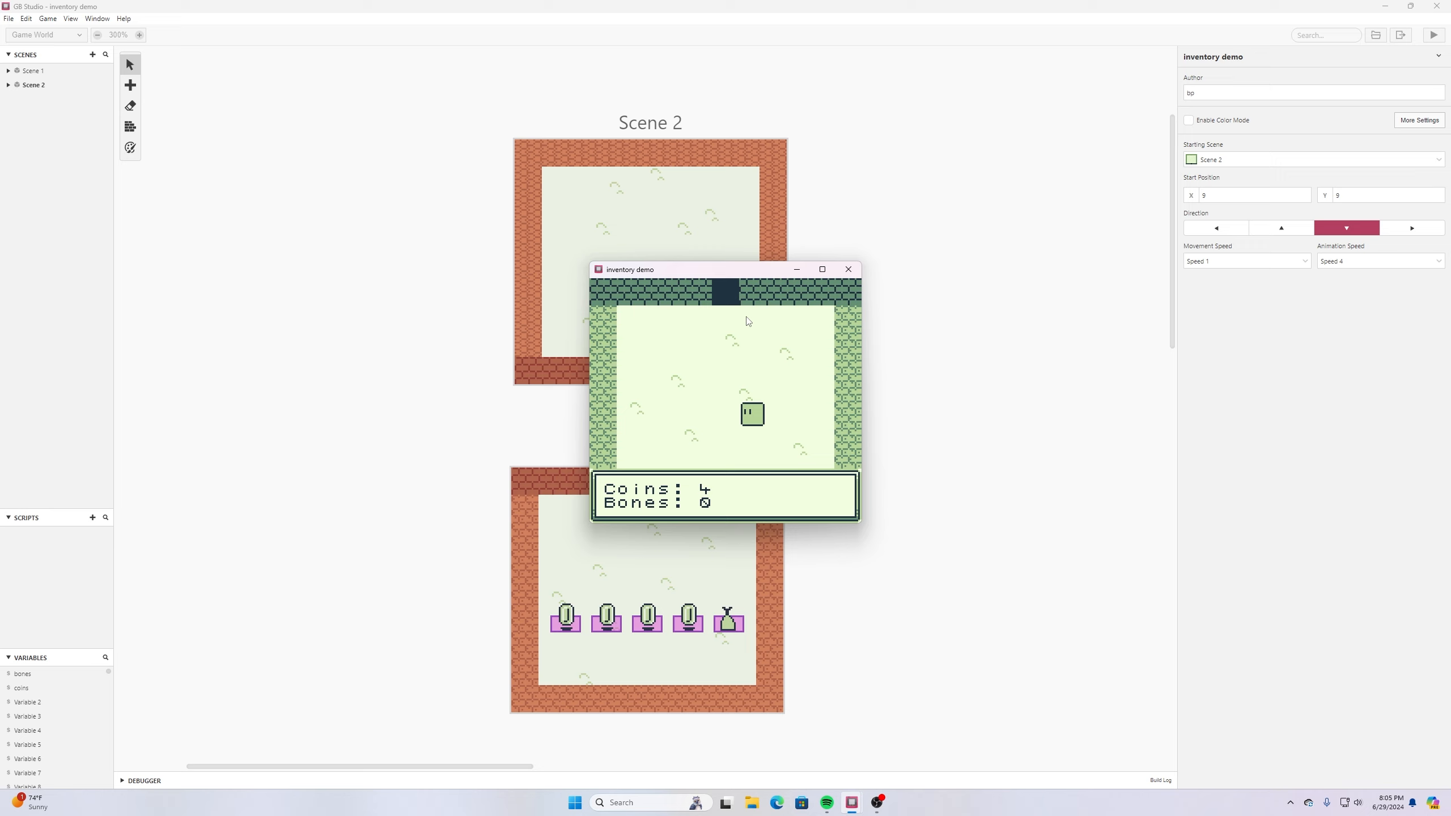
key(z)
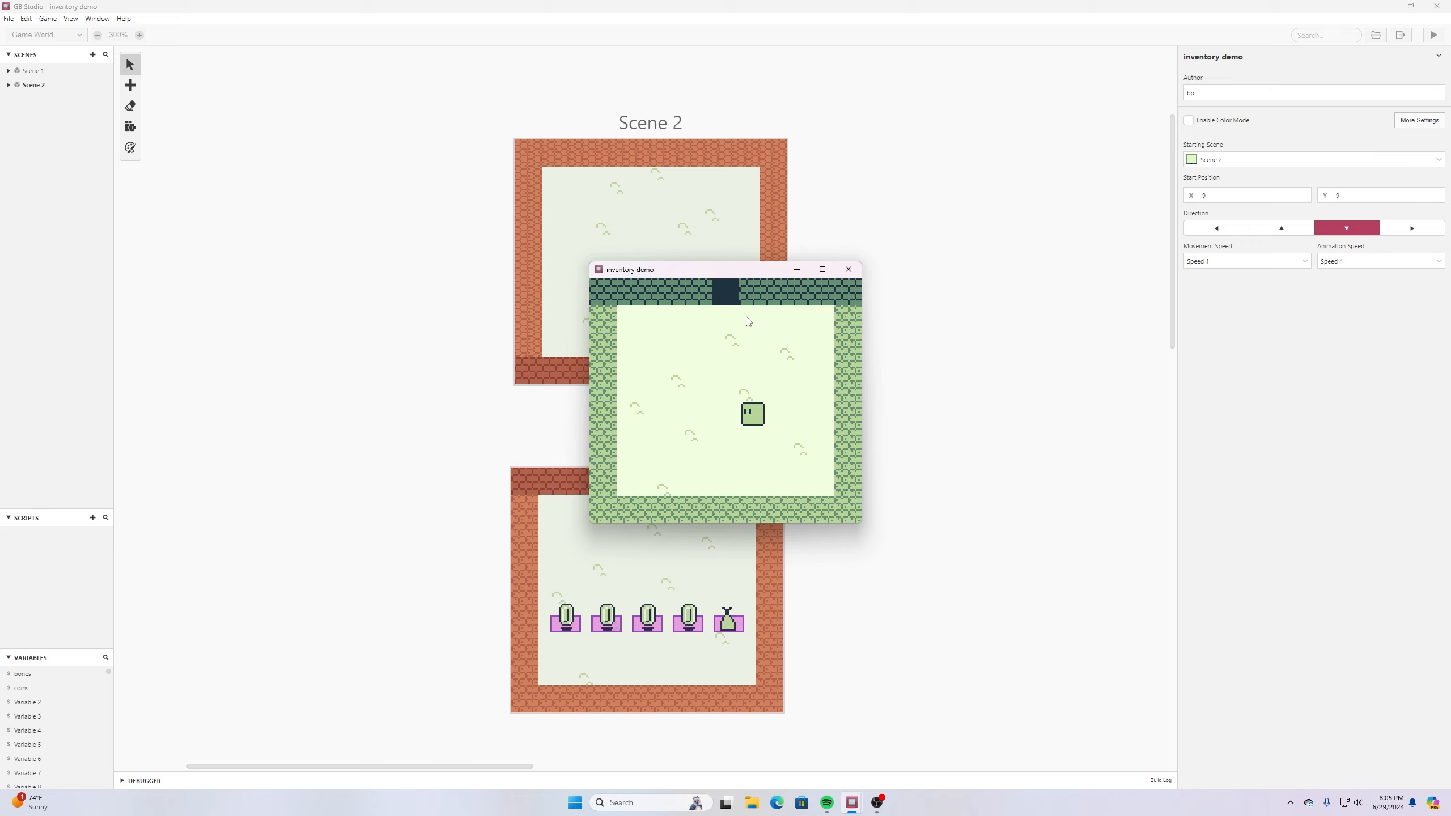
key(Return)
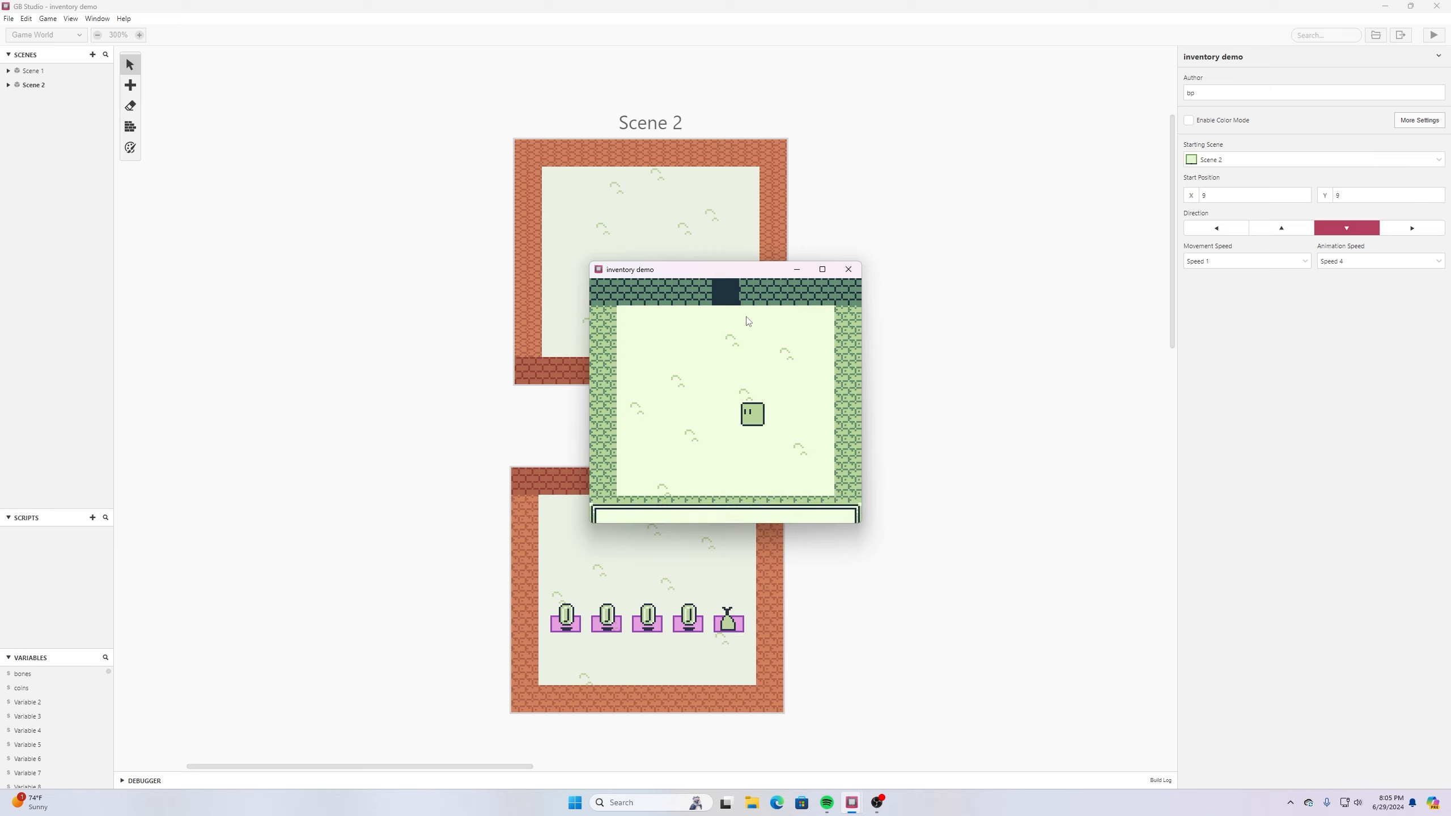
key(z)
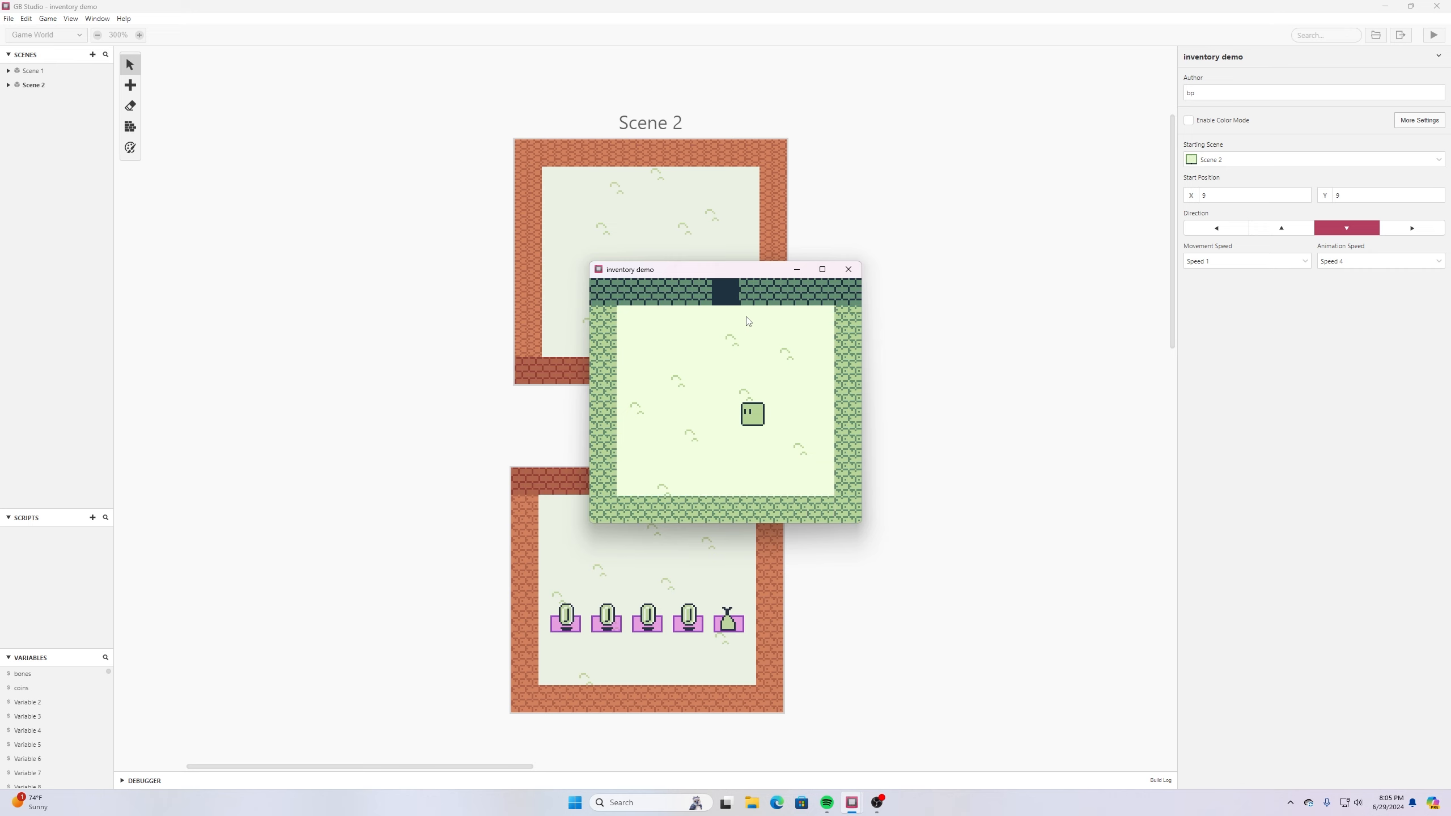
click(847, 269)
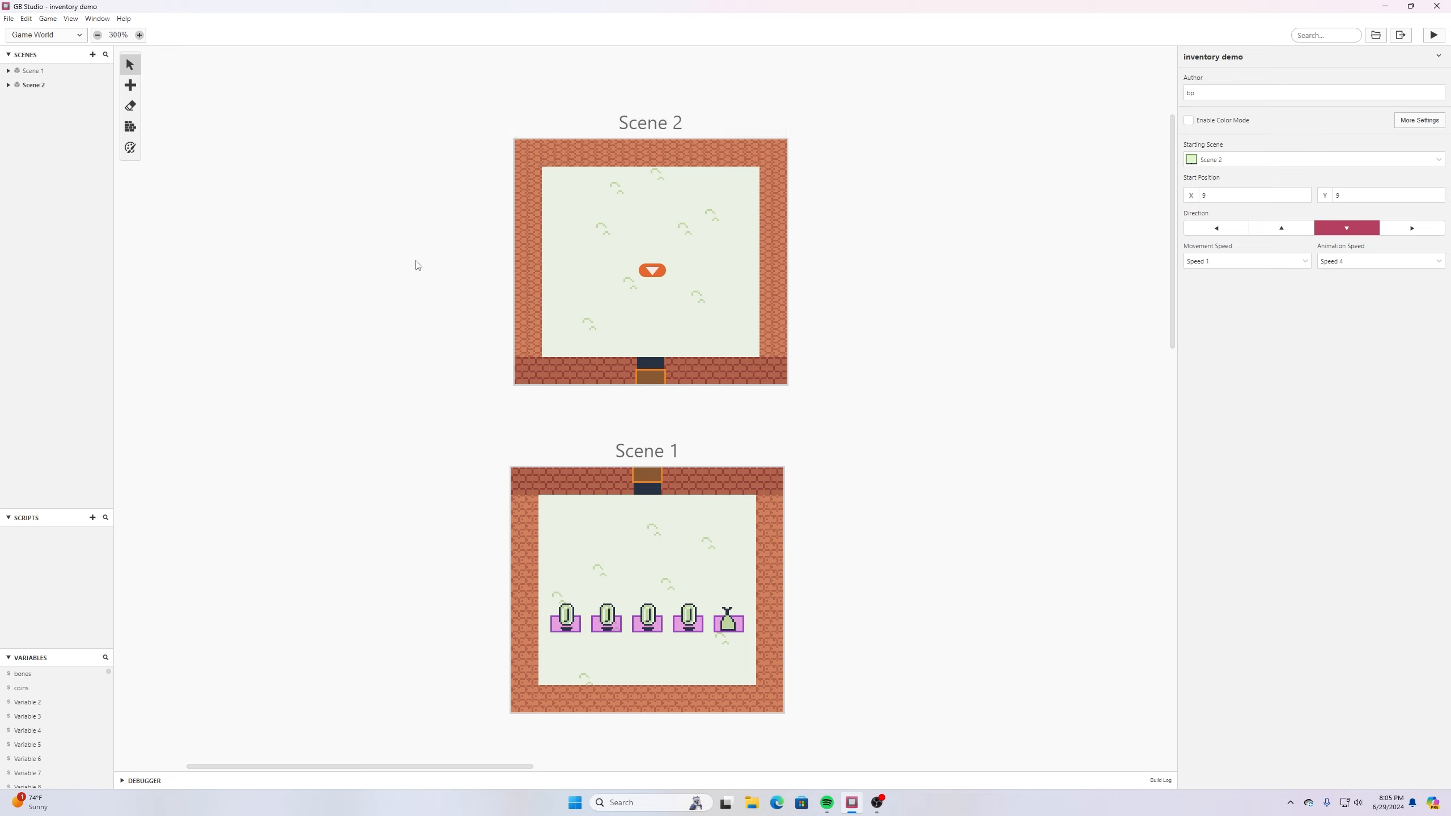
Place a new actor in Scene 2 at X 9, Y 4 and give it the thor sprite sheet
click(131, 85)
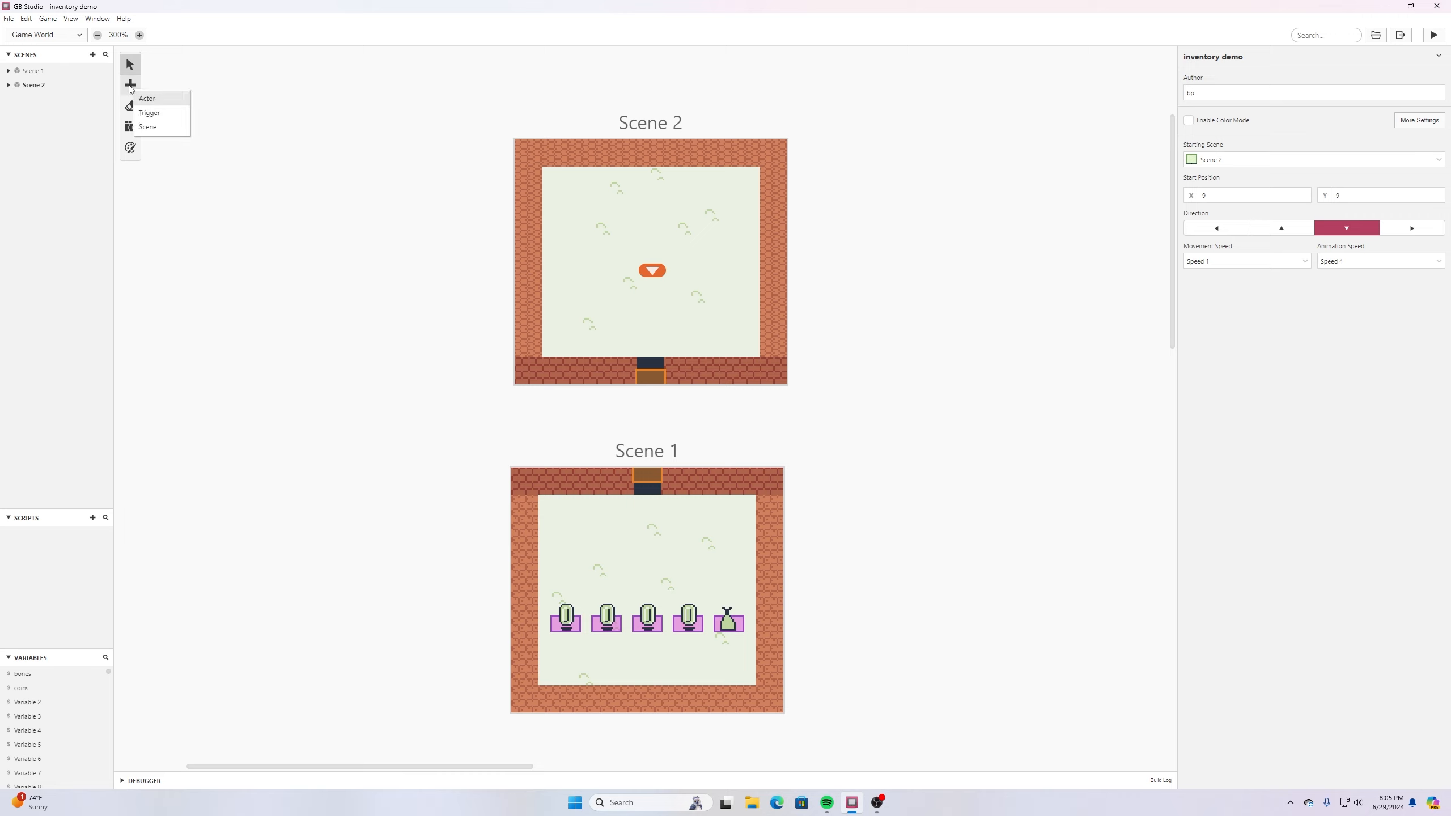
click(149, 108)
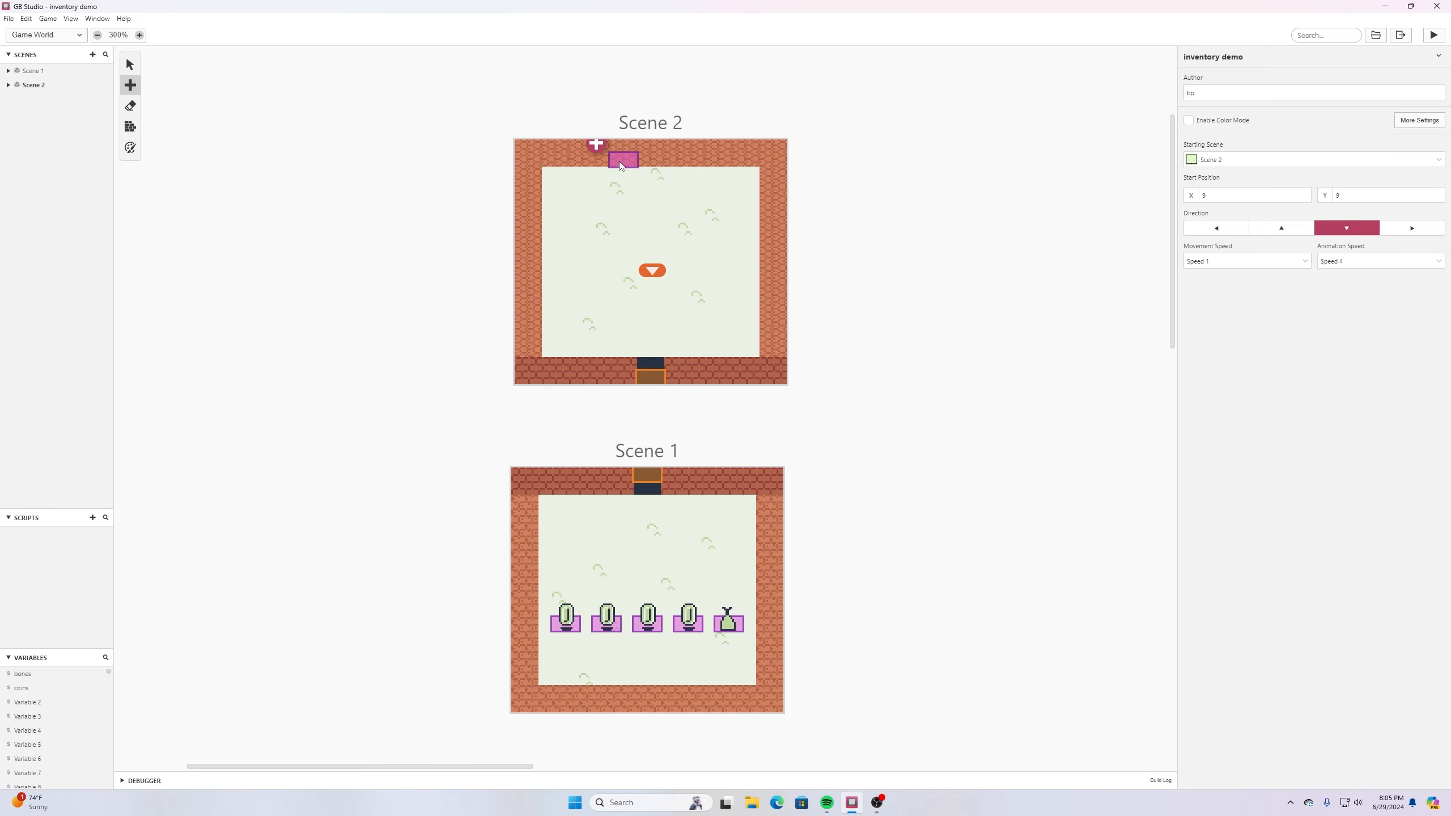
click(641, 203)
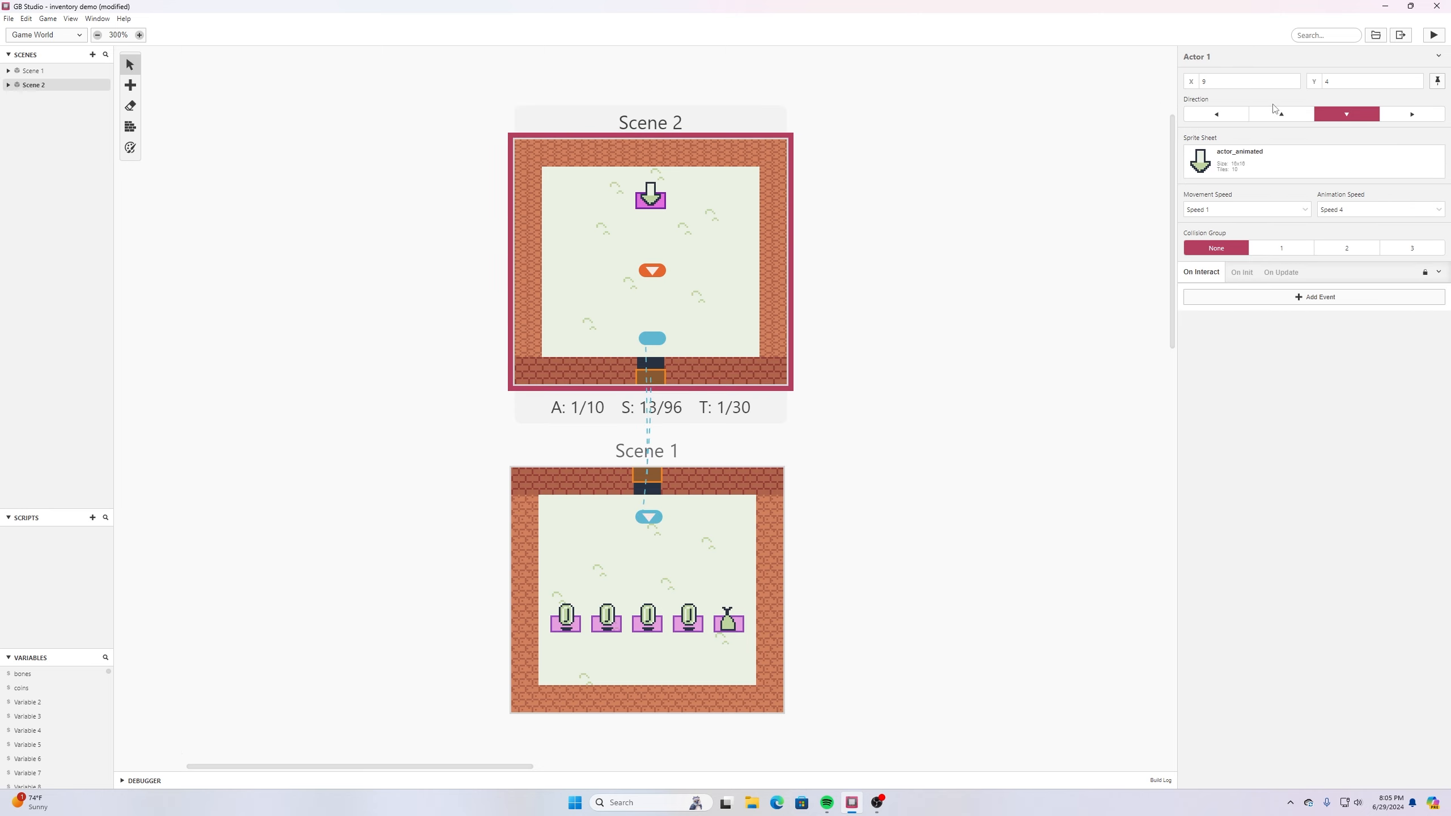
click(1255, 159)
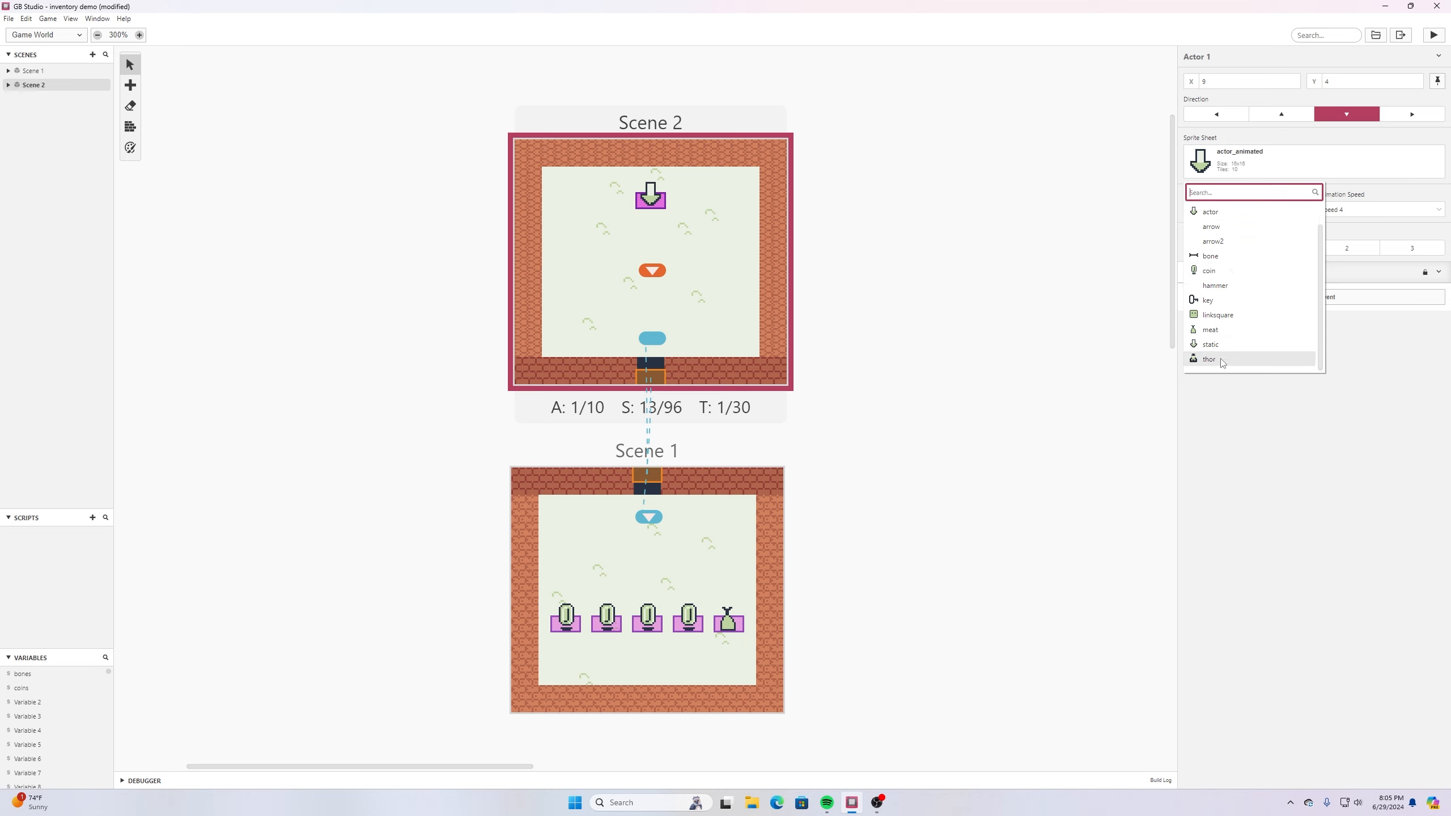
click(1217, 361)
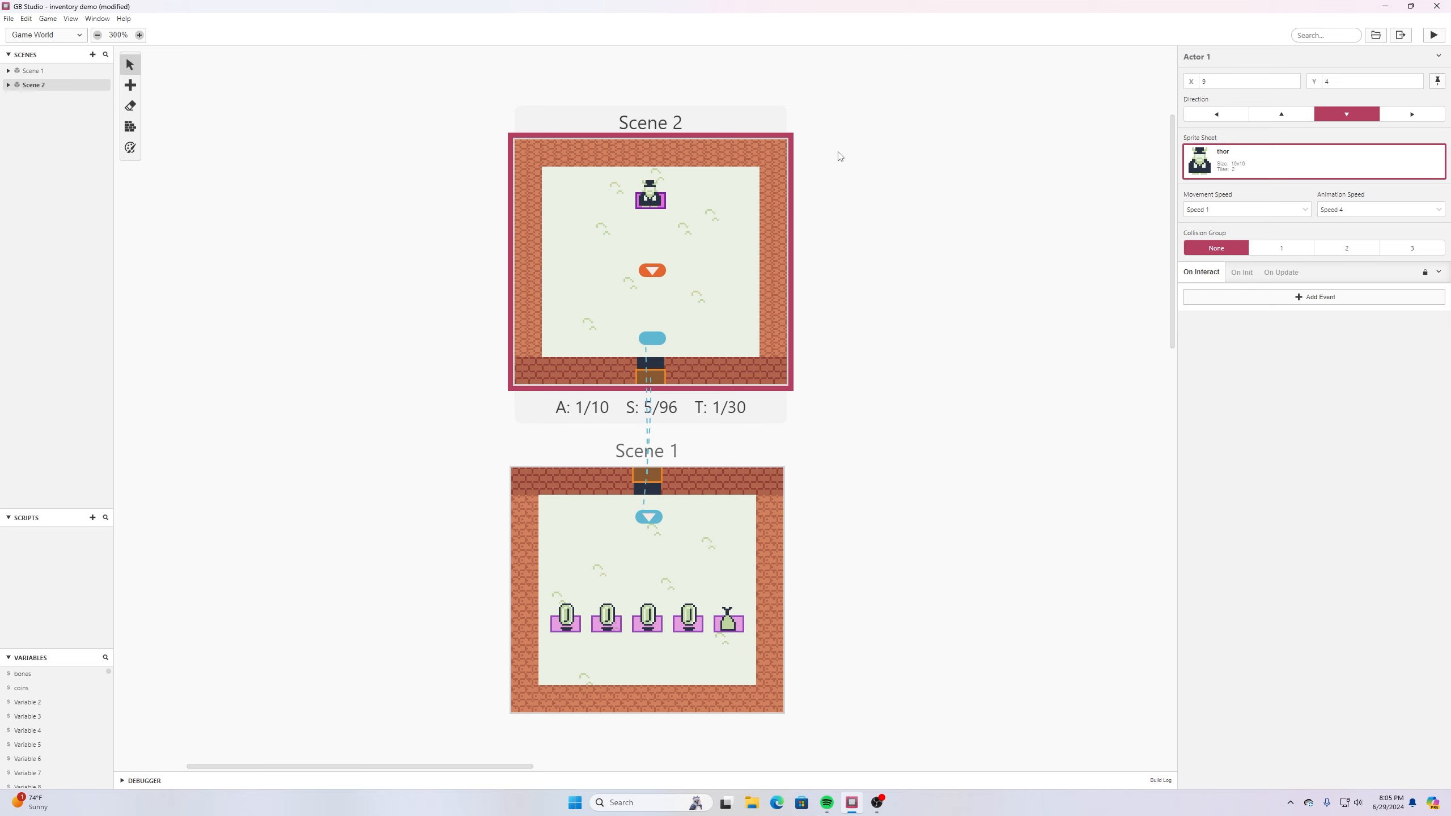
click(853, 189)
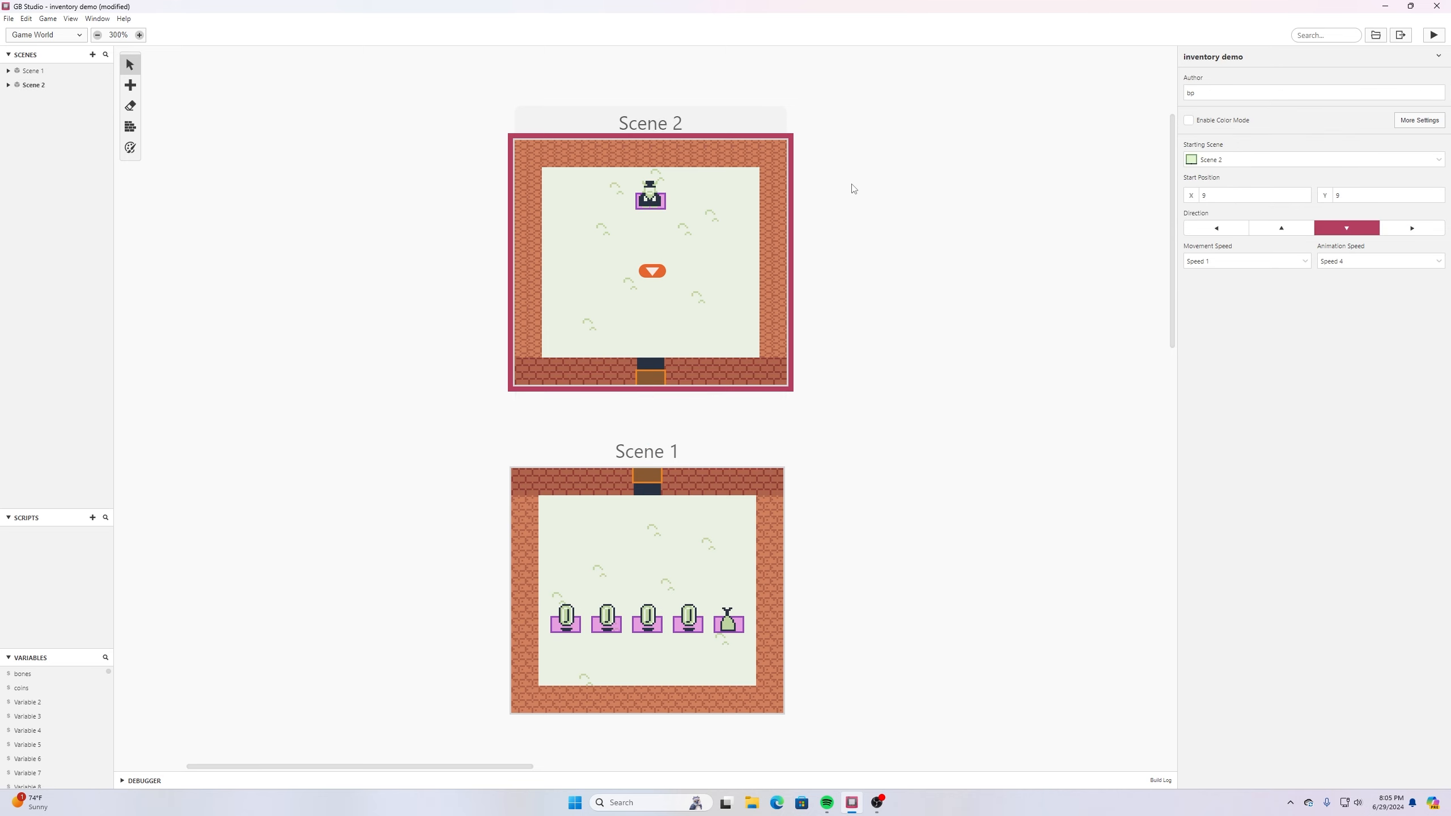
Add a trigger 2 tiles wide and 2 tiles high over the shopkeeper actor in Scene 2, at X 9, Y 4
click(650, 201)
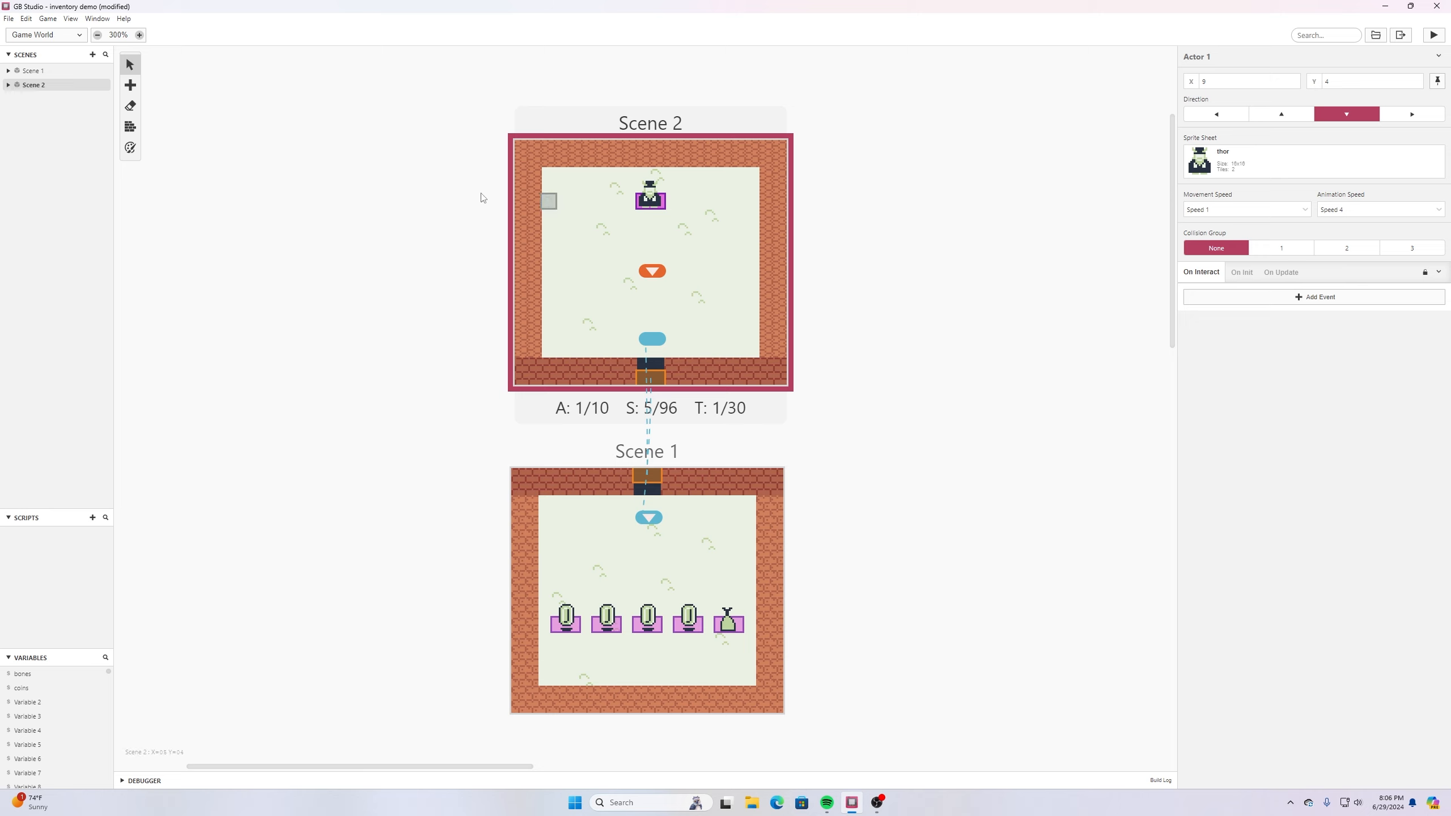
click(131, 84)
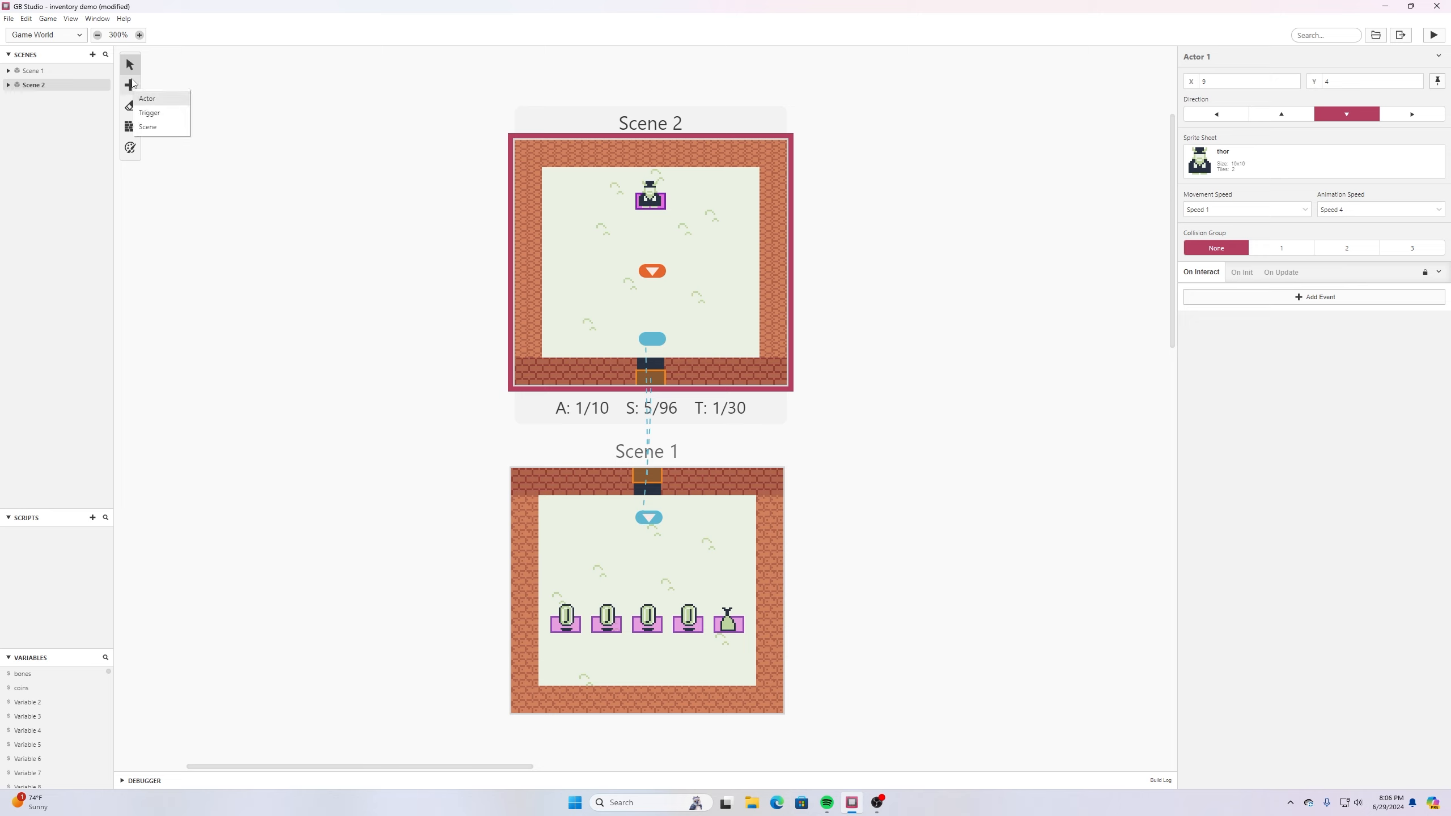
click(143, 114)
drag(643, 200, 670, 204)
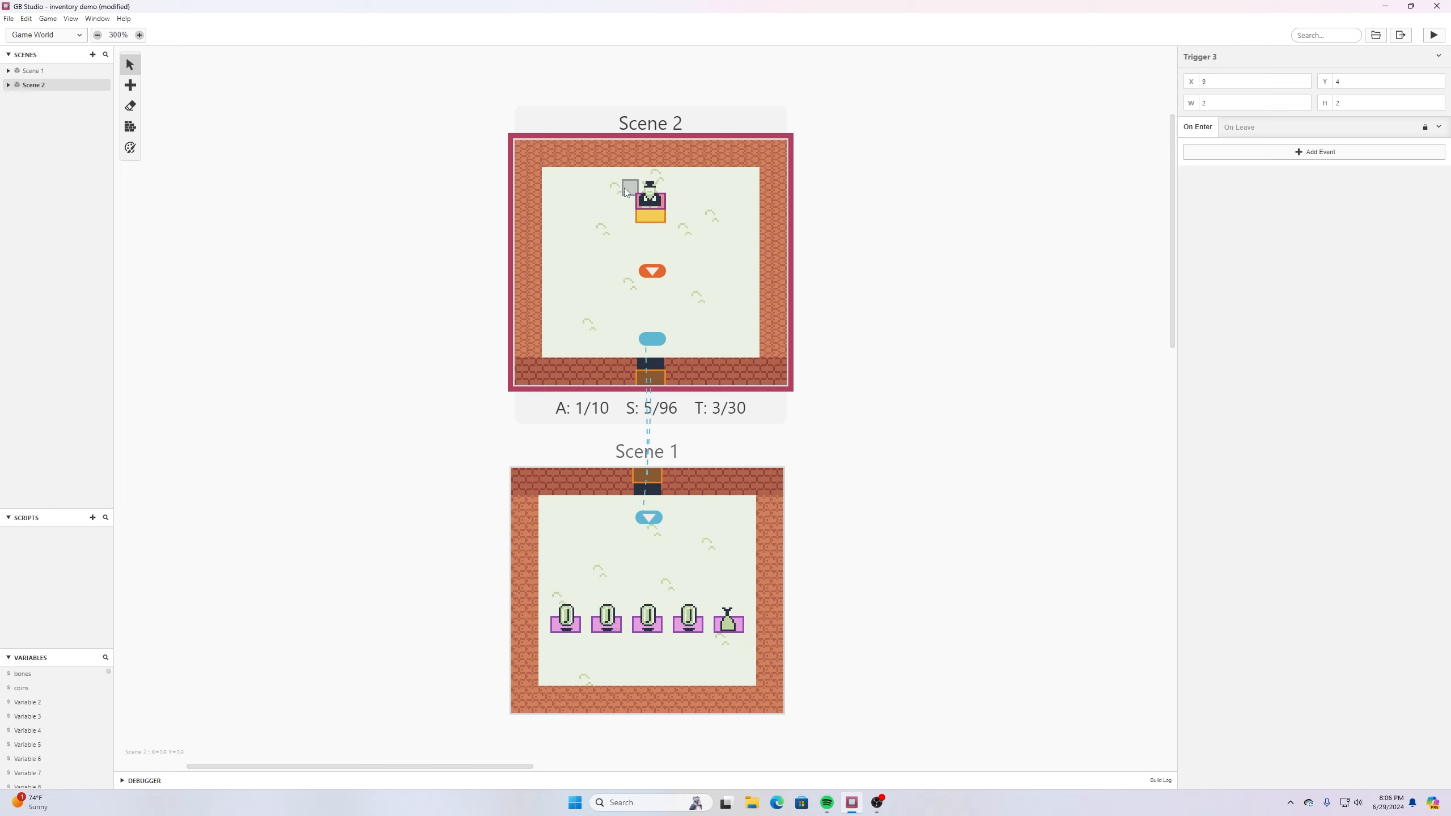
click(393, 129)
key(ctrl+z)
Add a Display Dialogue event to the trigger's On Enter script with the text "Welcome to my shop"
click(1312, 151)
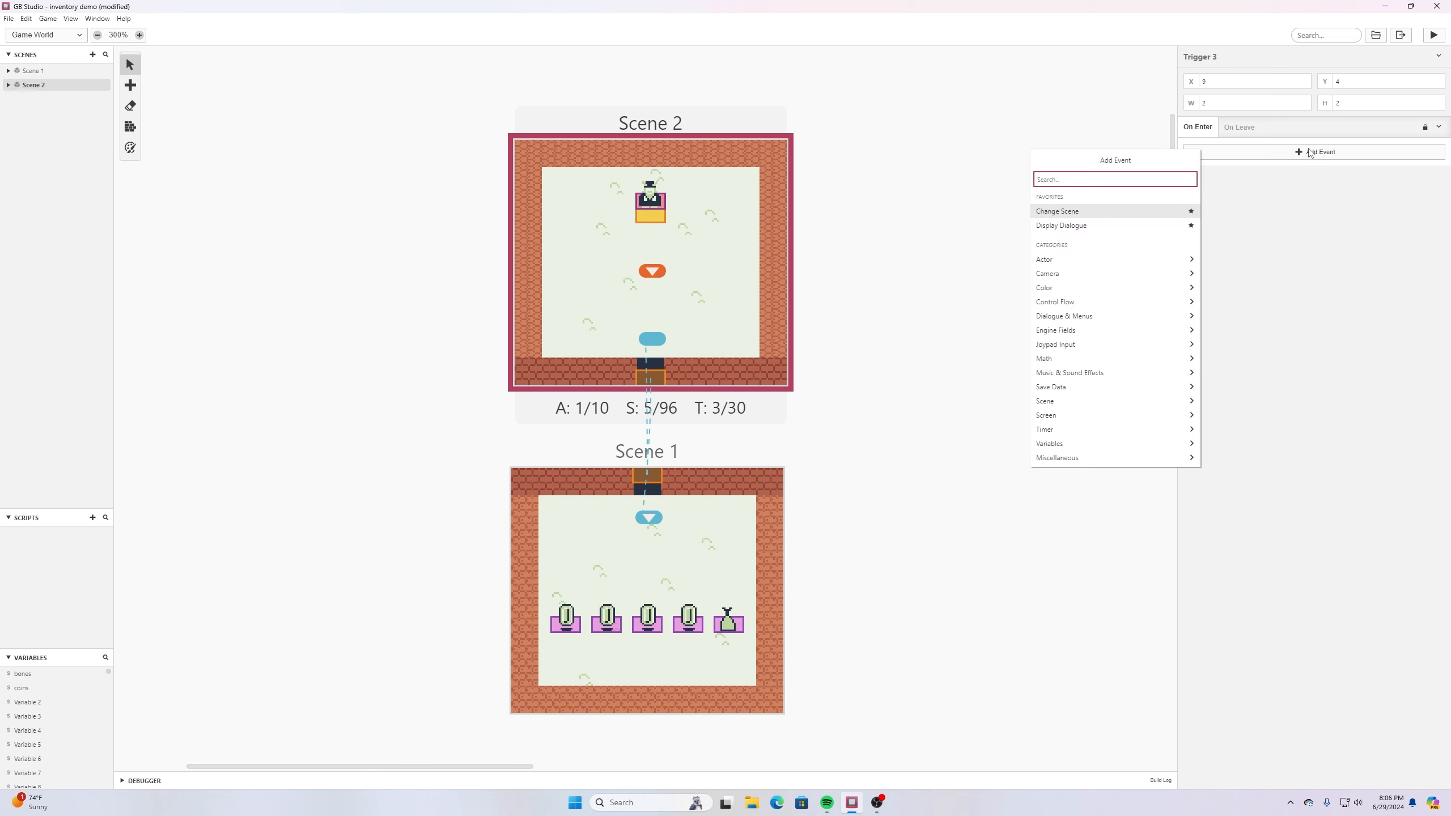
text(display)
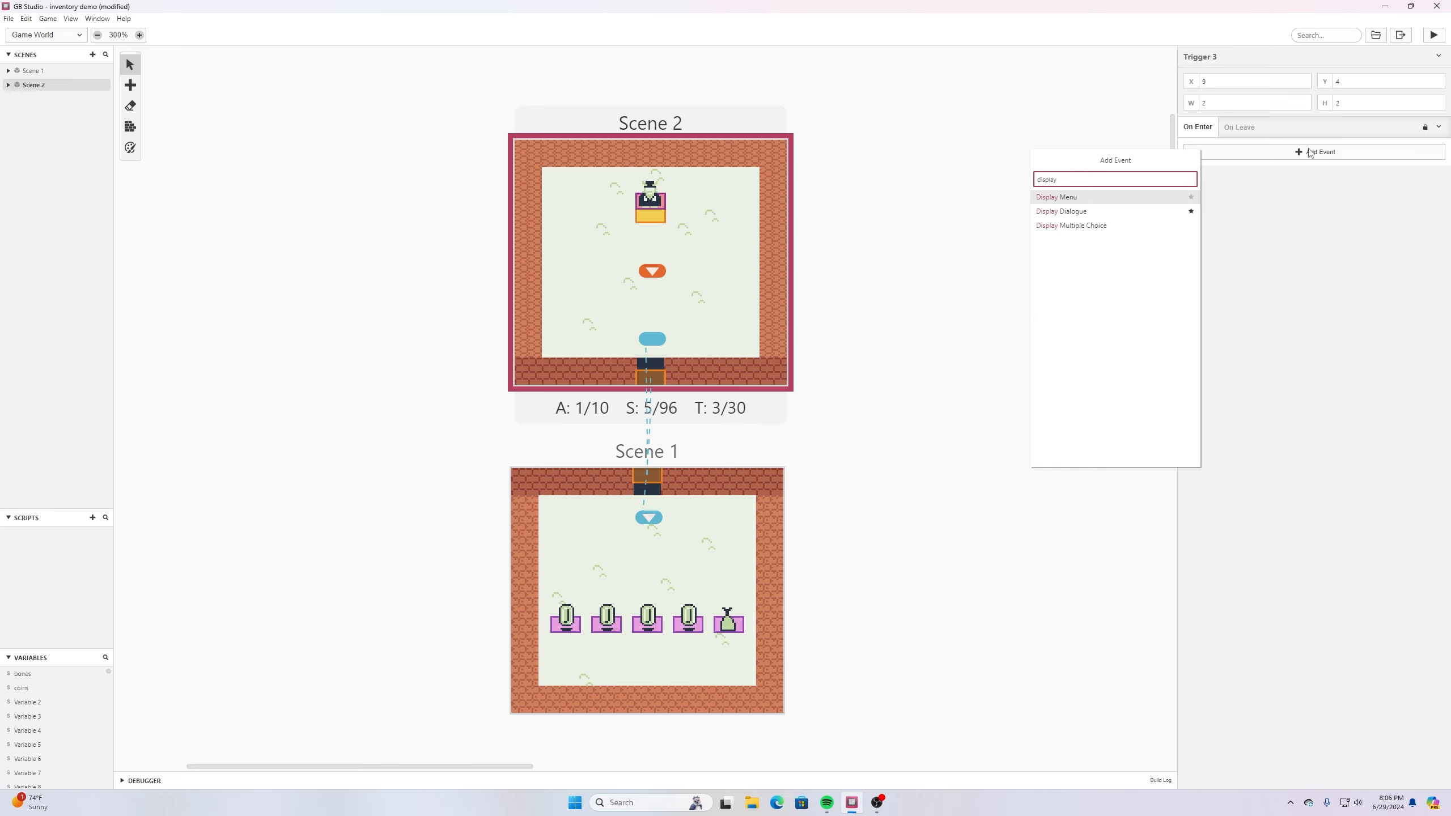
click(1089, 217)
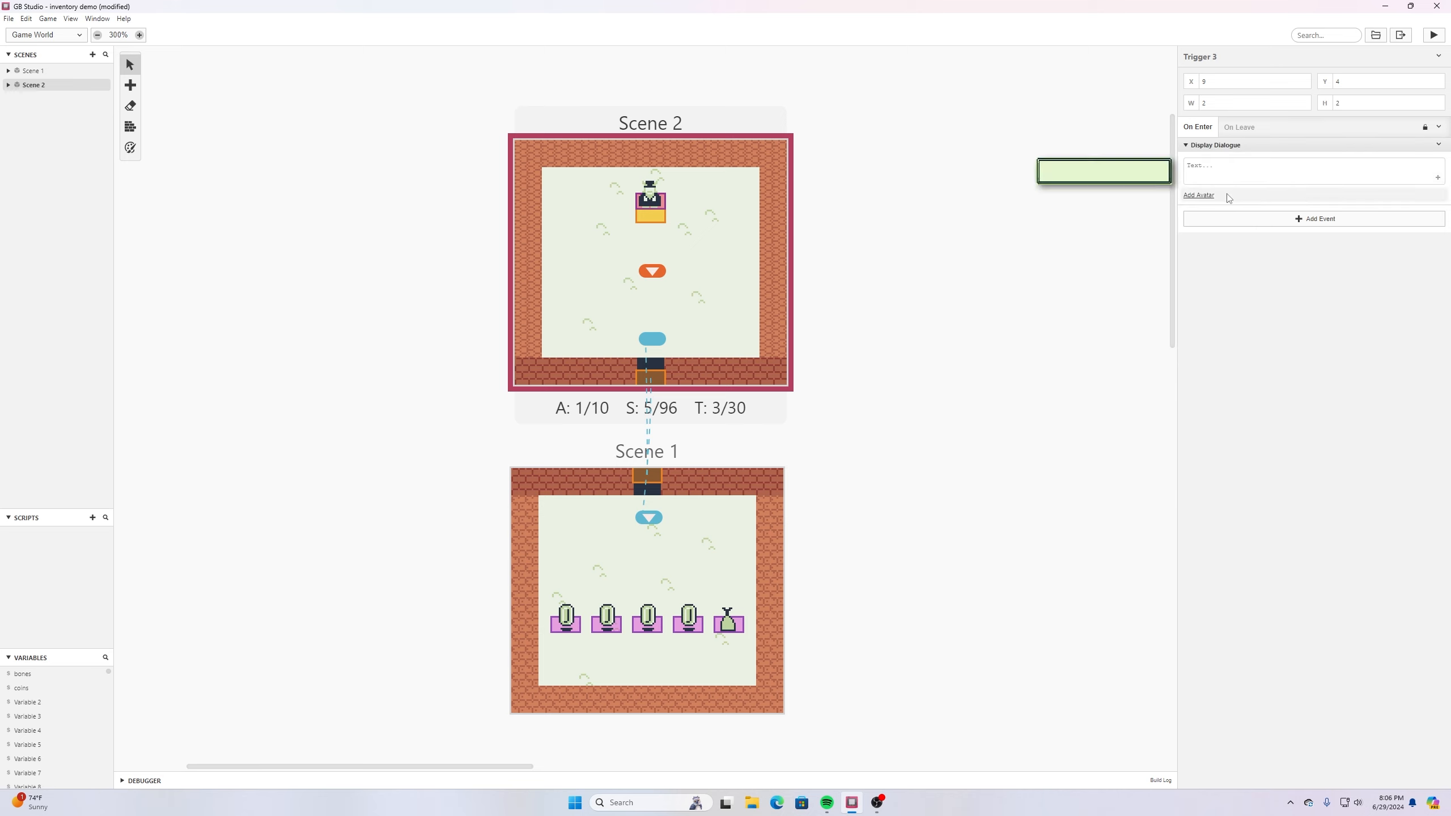
click(1222, 165)
text(Welcome to my shop)
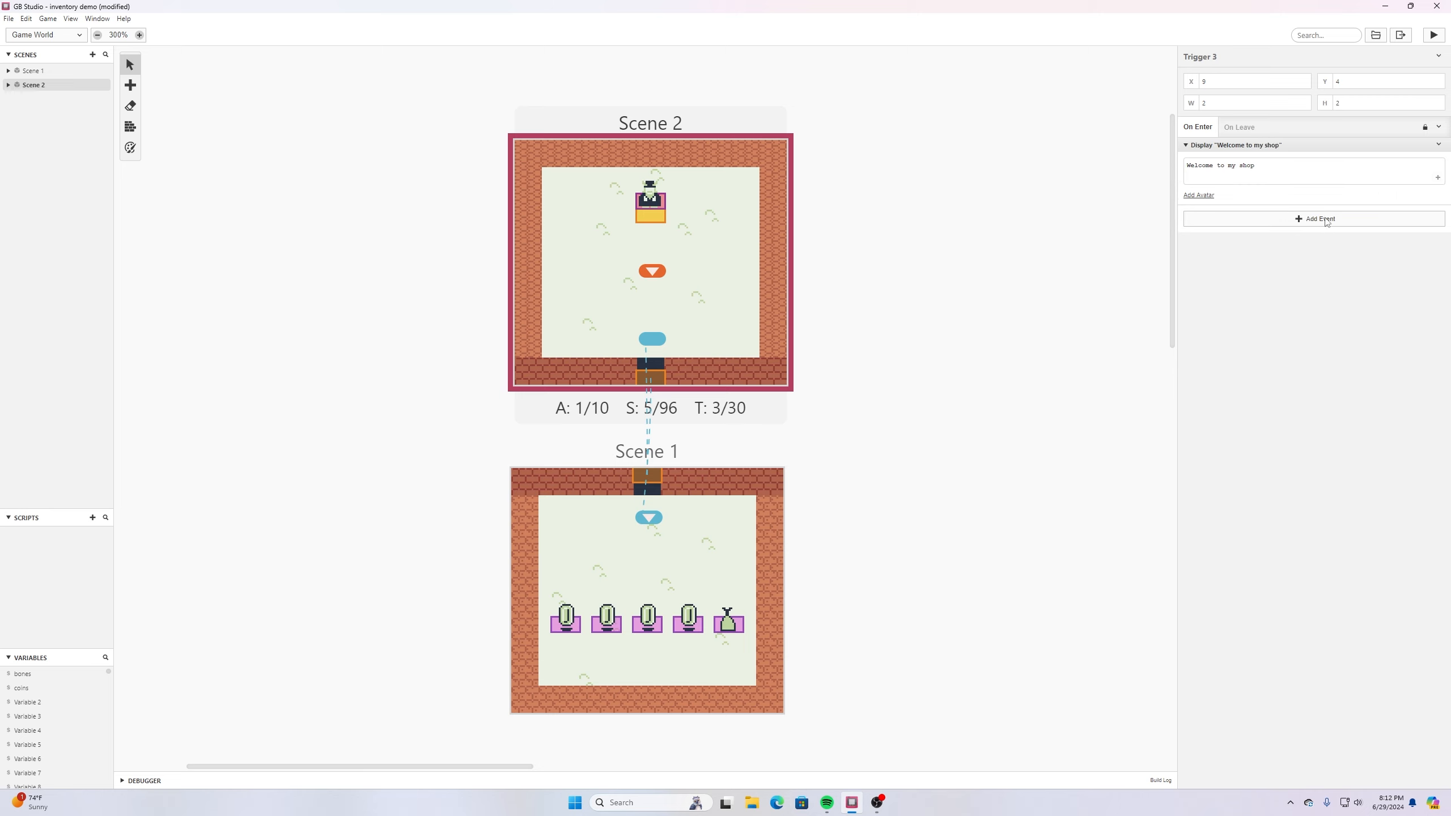
Add a Display Menu event after the welcome dialogue and store its choice in the purchase variable
click(1326, 220)
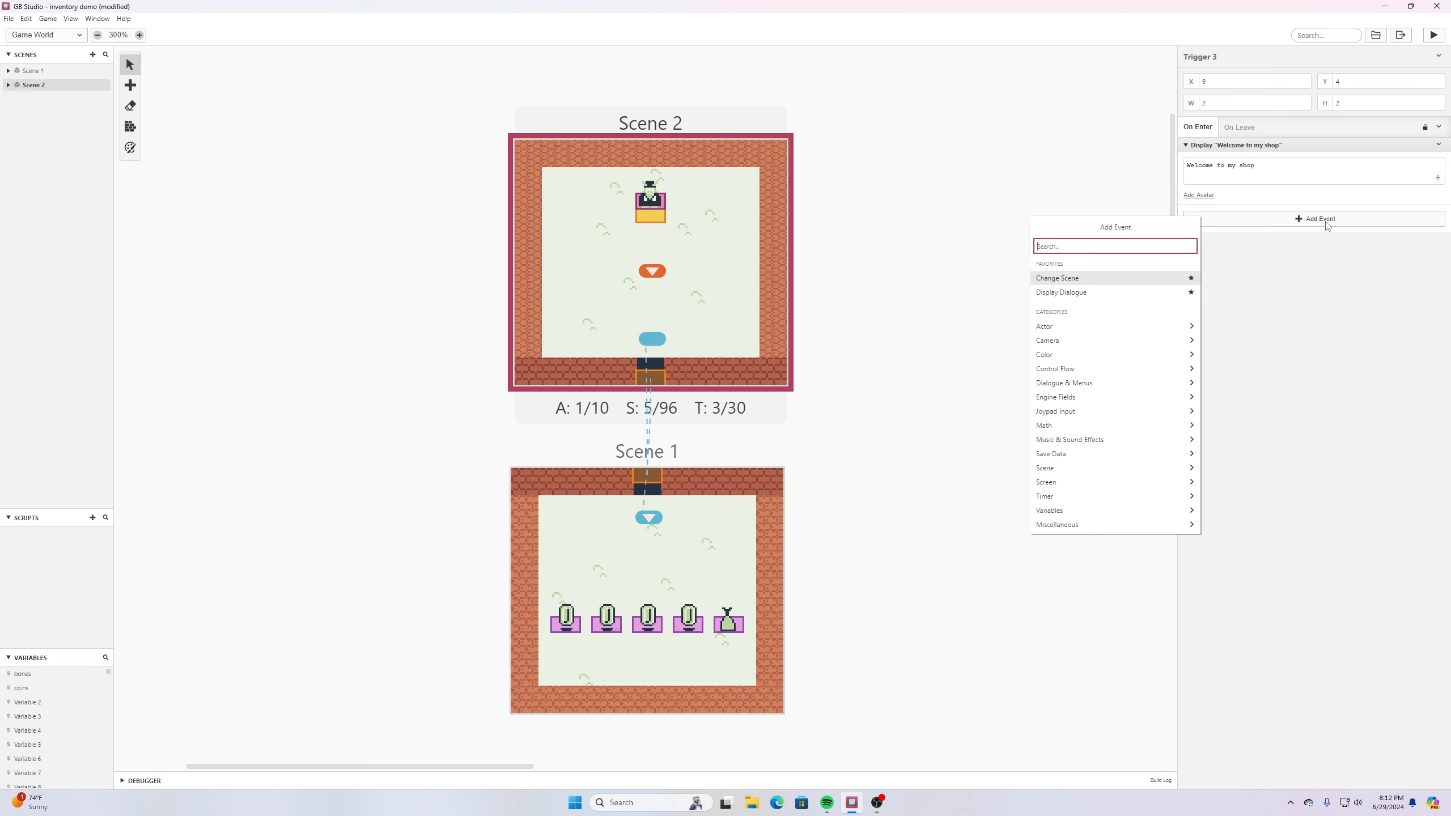
text(display)
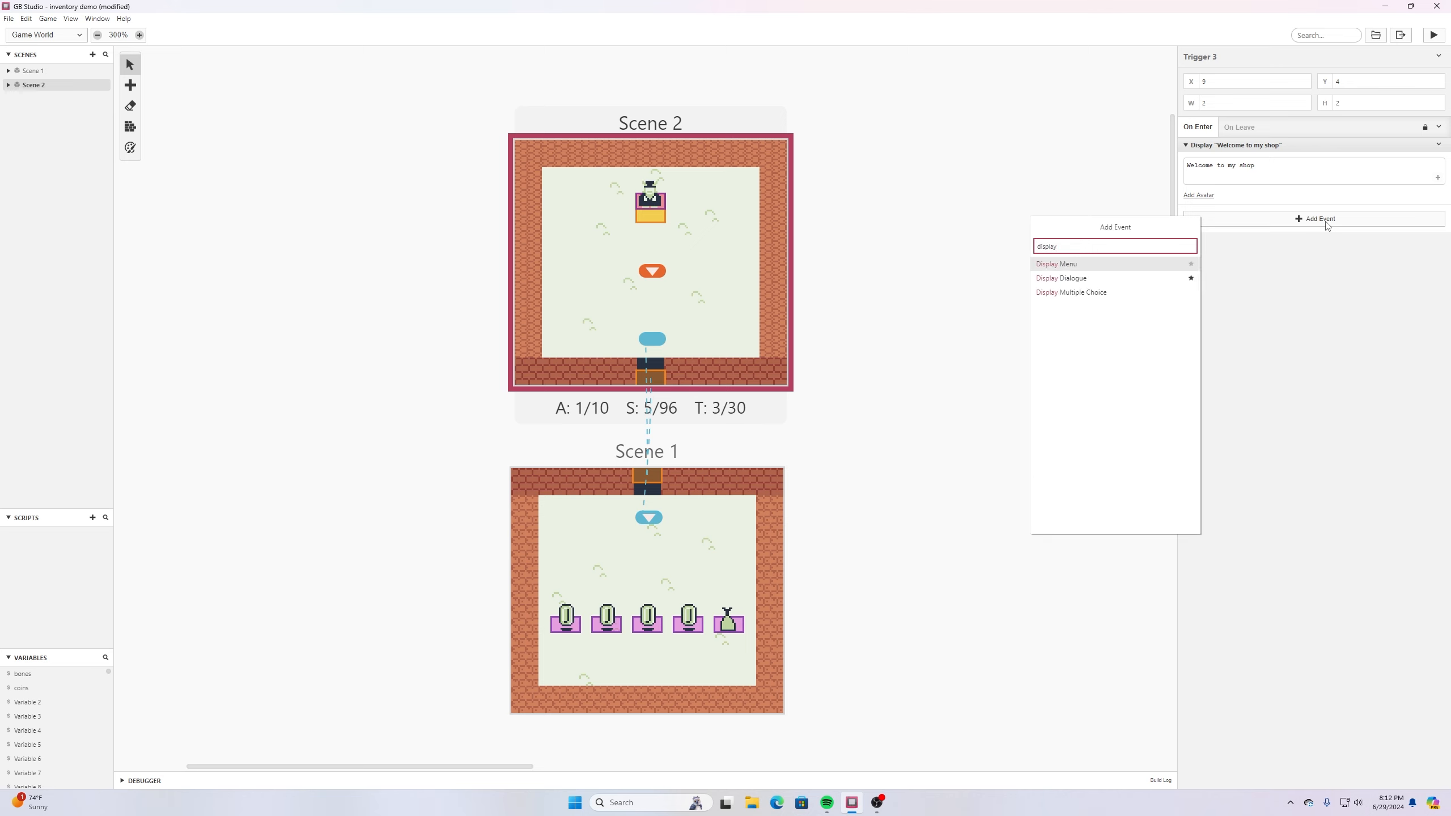
click(1080, 265)
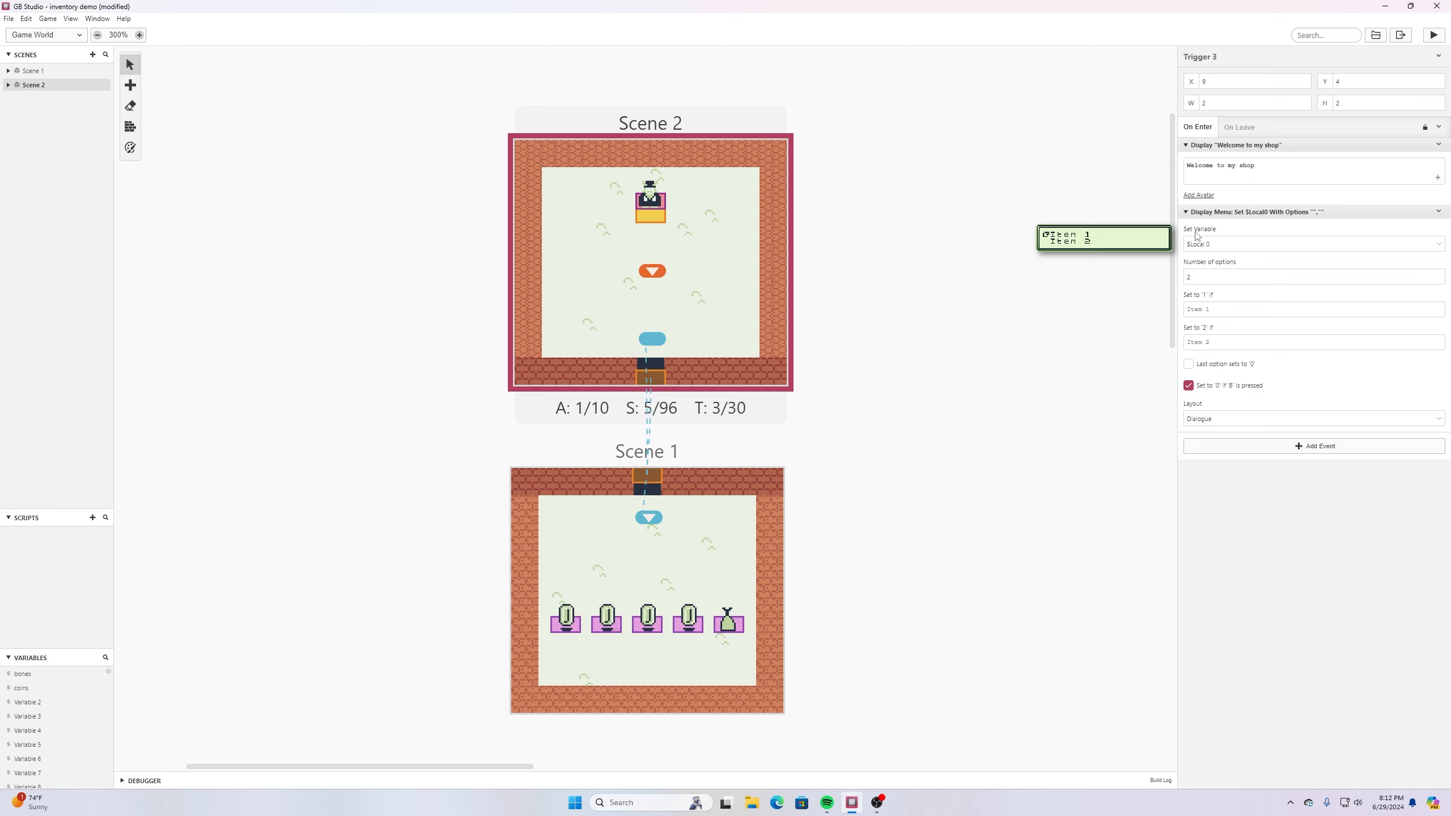
click(1427, 244)
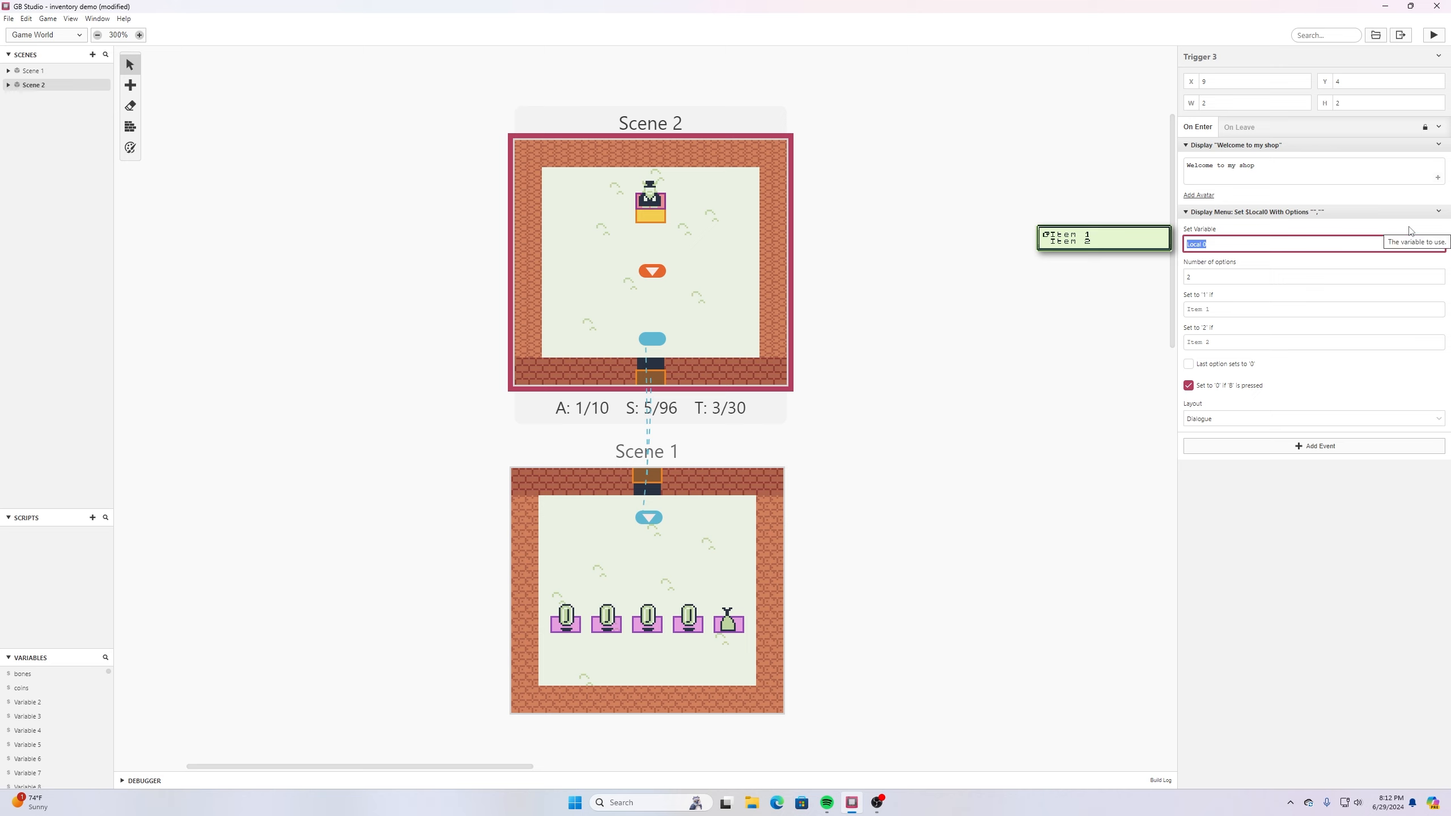
text(purchase)
click(1219, 272)
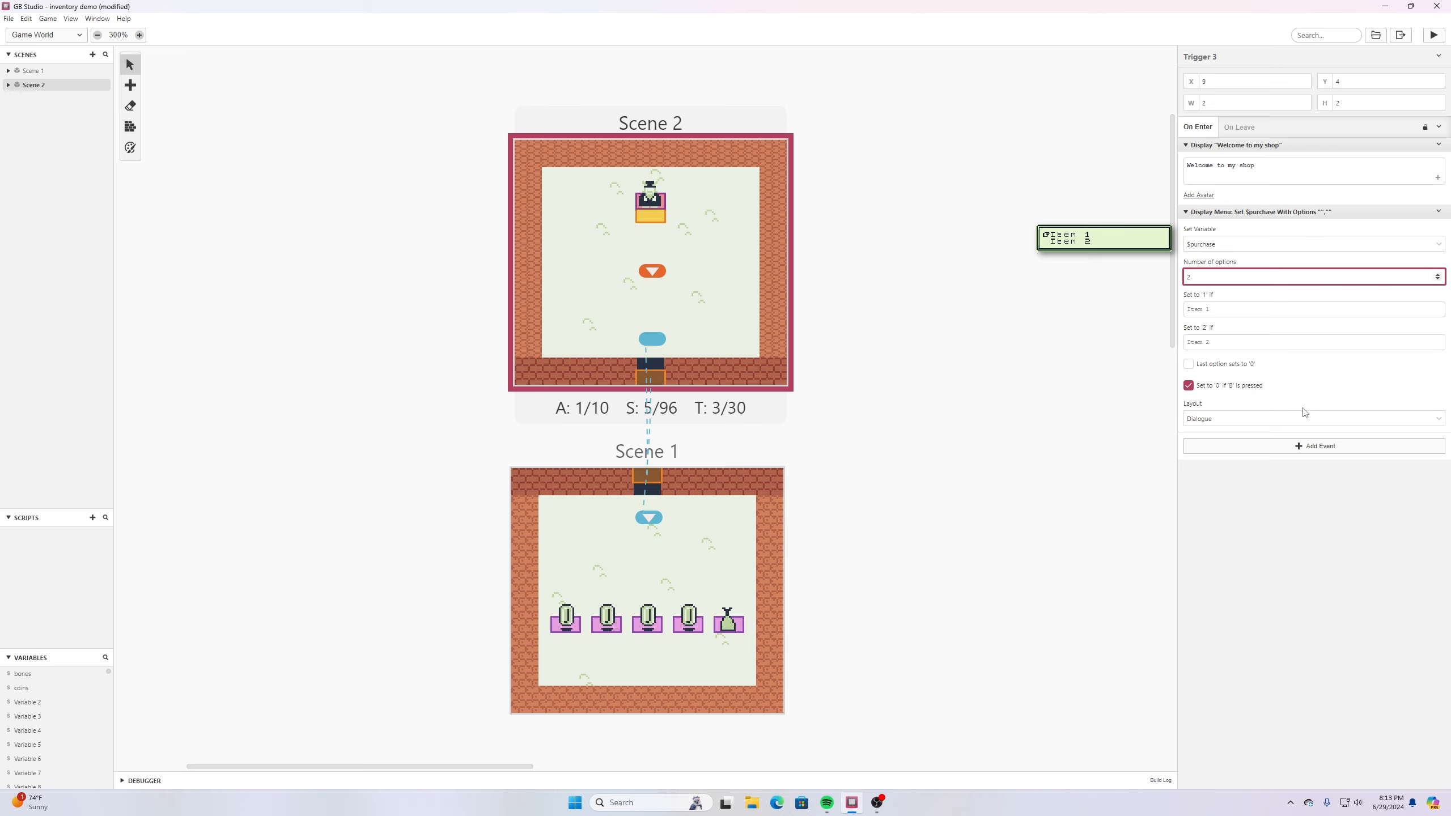
click(1280, 514)
Label the two menu options "bones (1 coin)" and "key (5 coins)"
click(1189, 309)
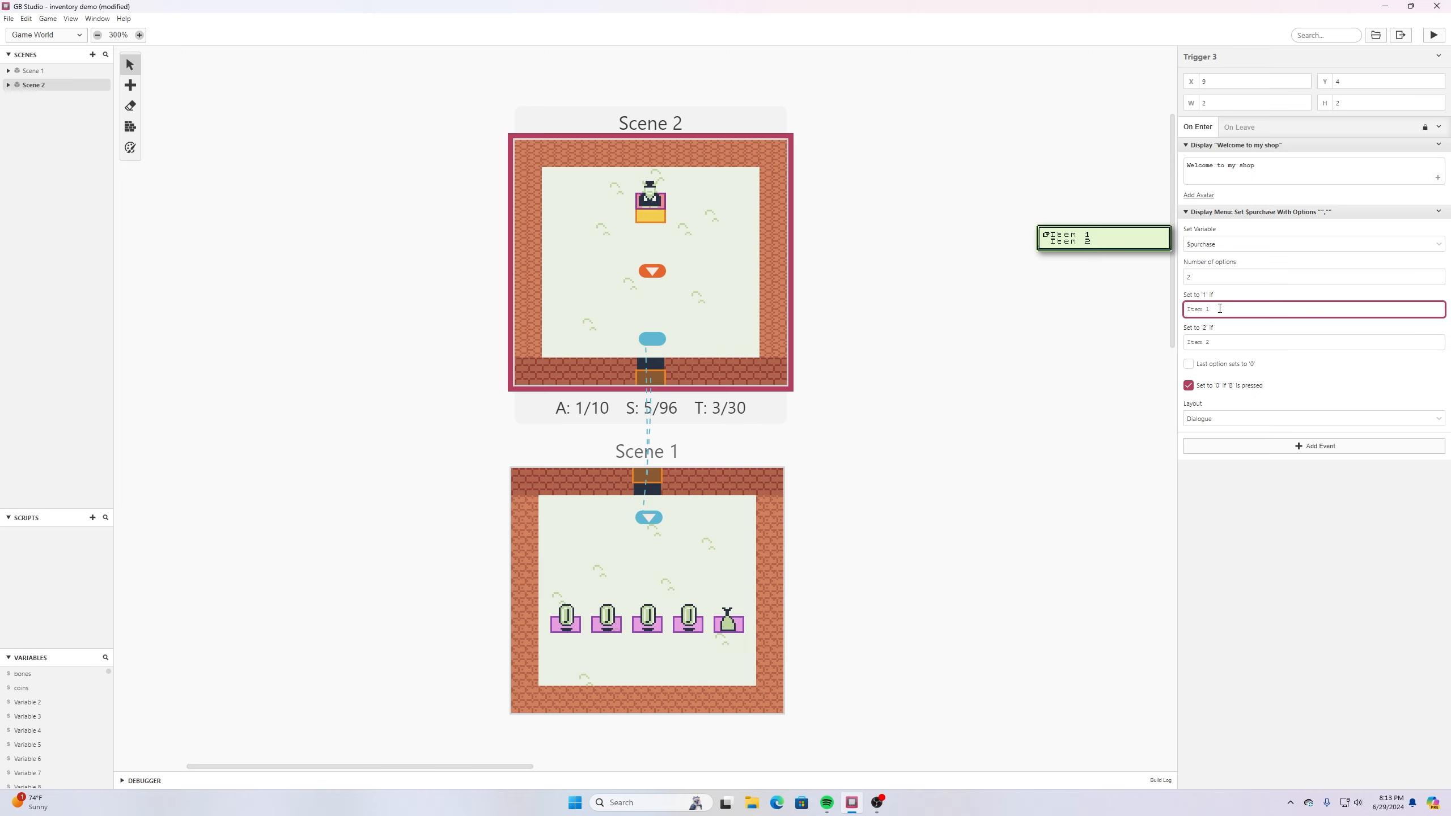
text(bones (1 coin)
click(1215, 338)
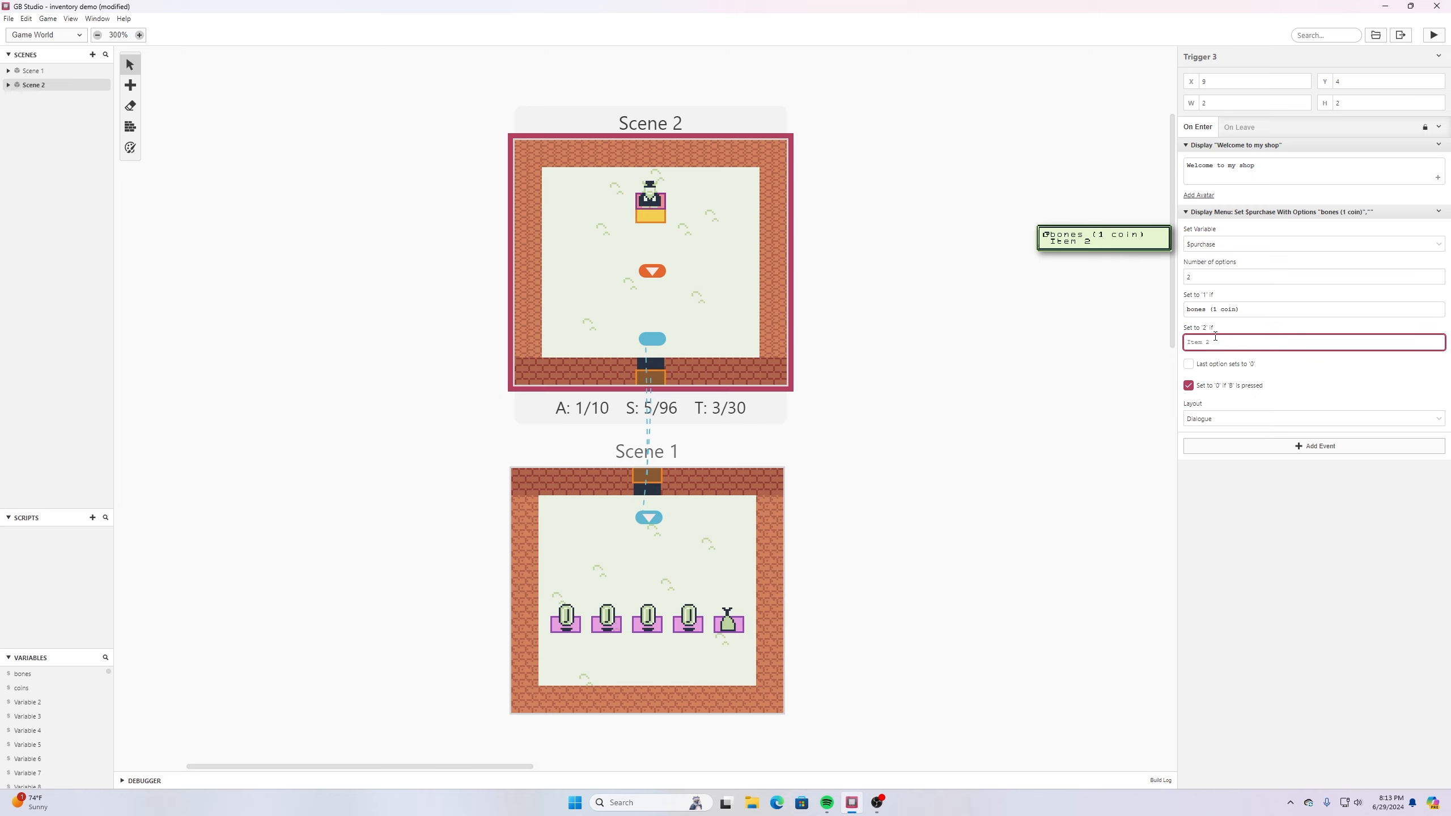
text(key (5 coins)
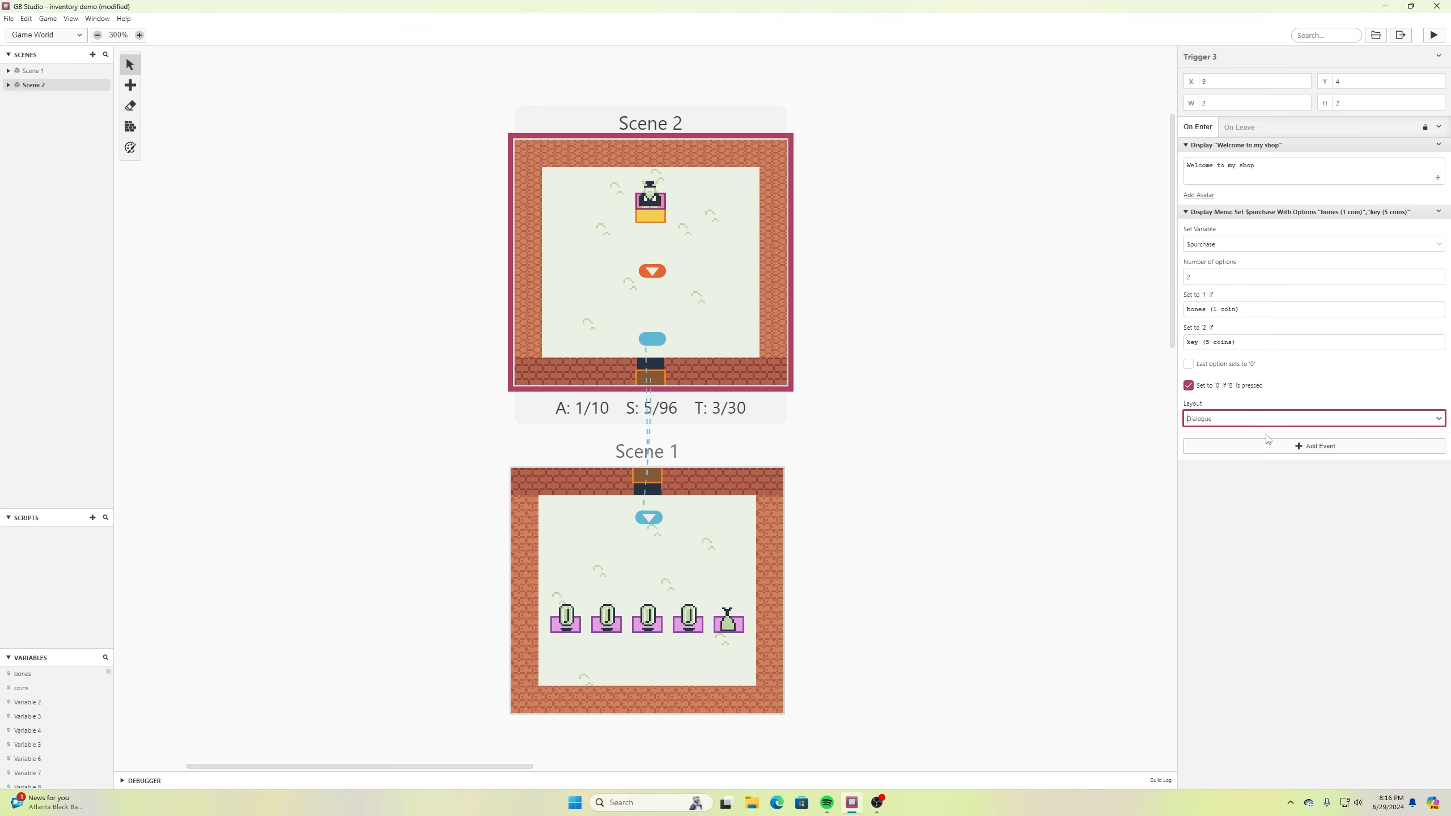
Add an If Variable Compare With Value event after the shop menu, checking that the purchase variable equals 1
click(1277, 450)
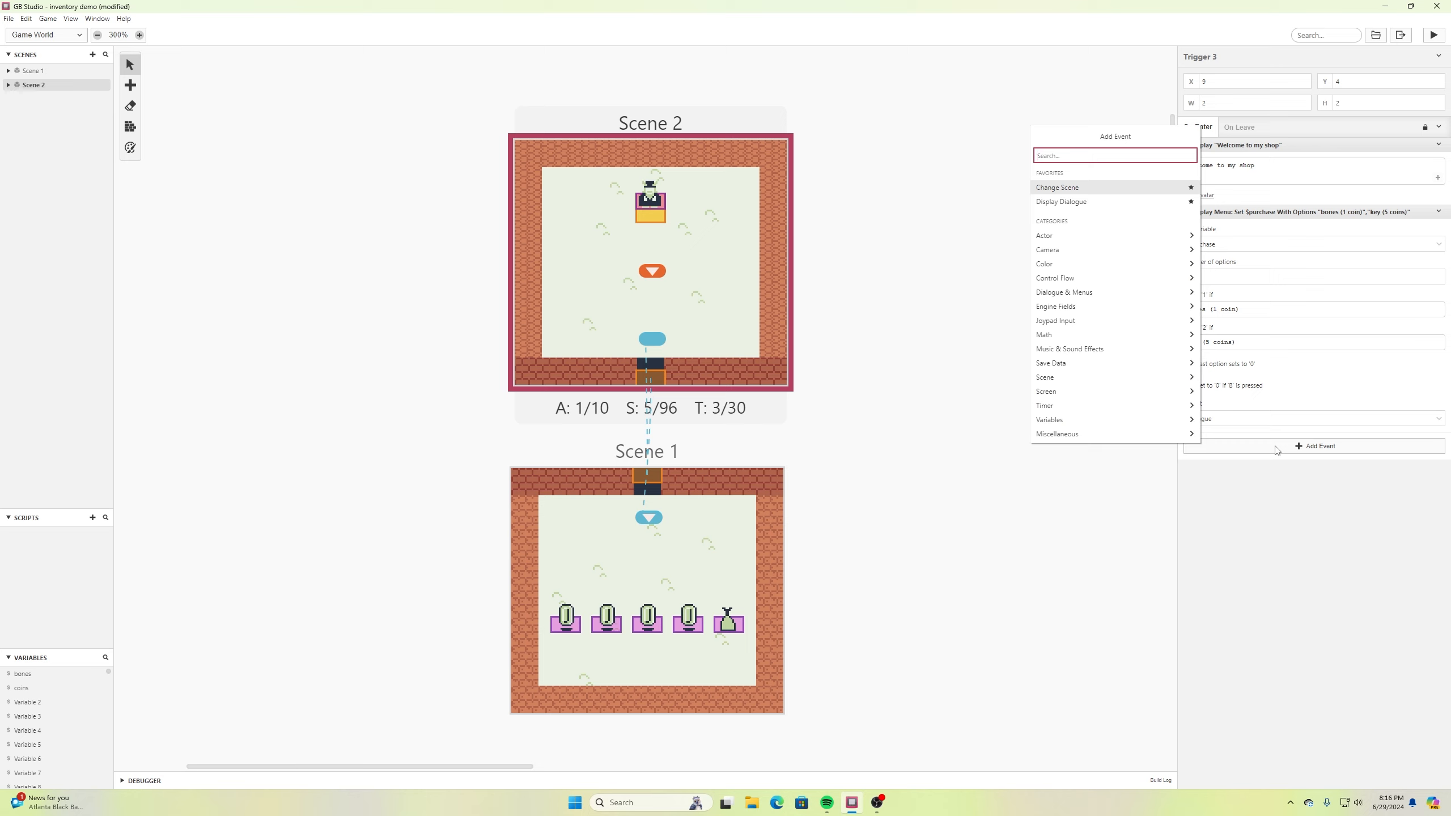
text(com)
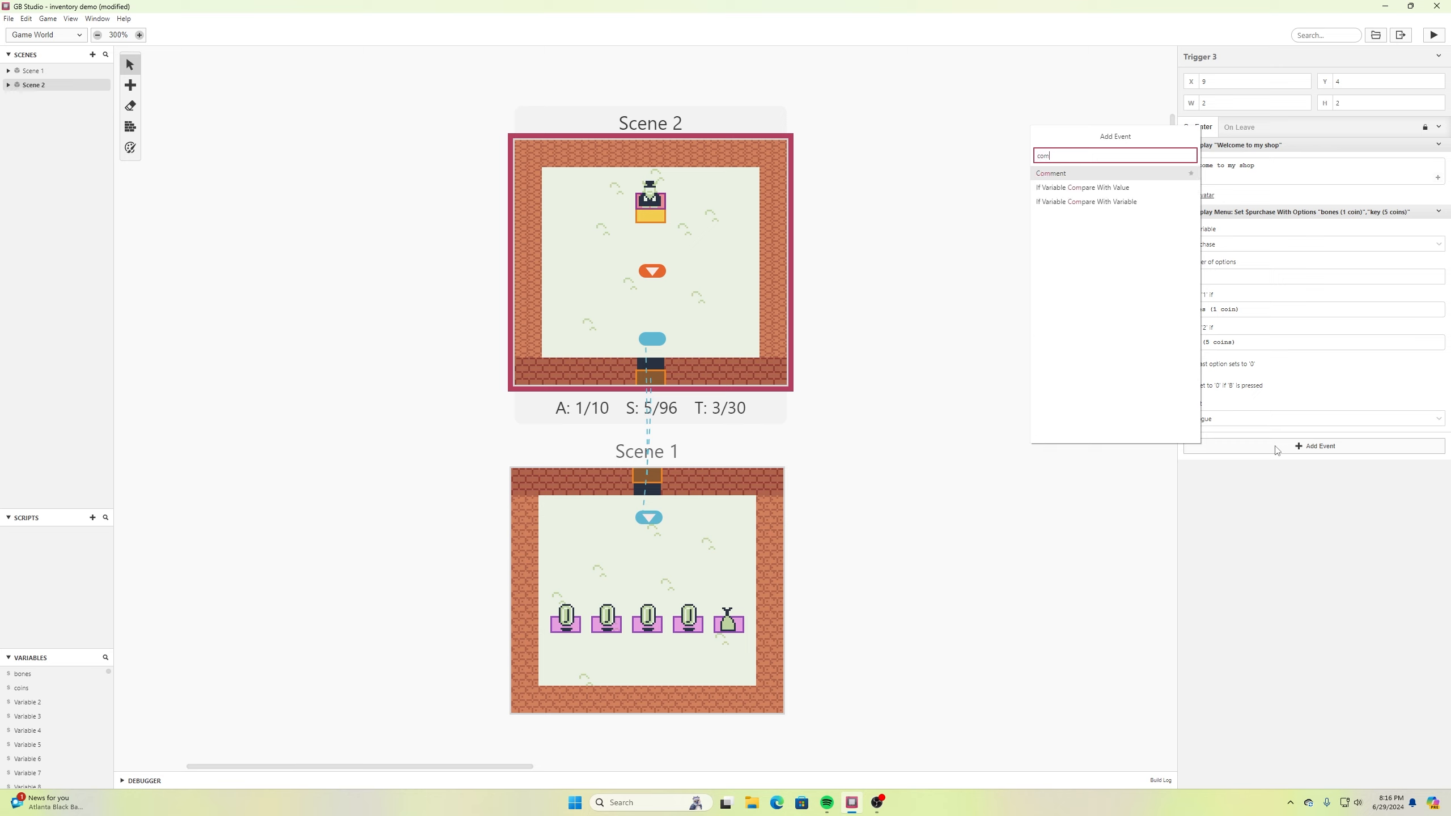
text(pare)
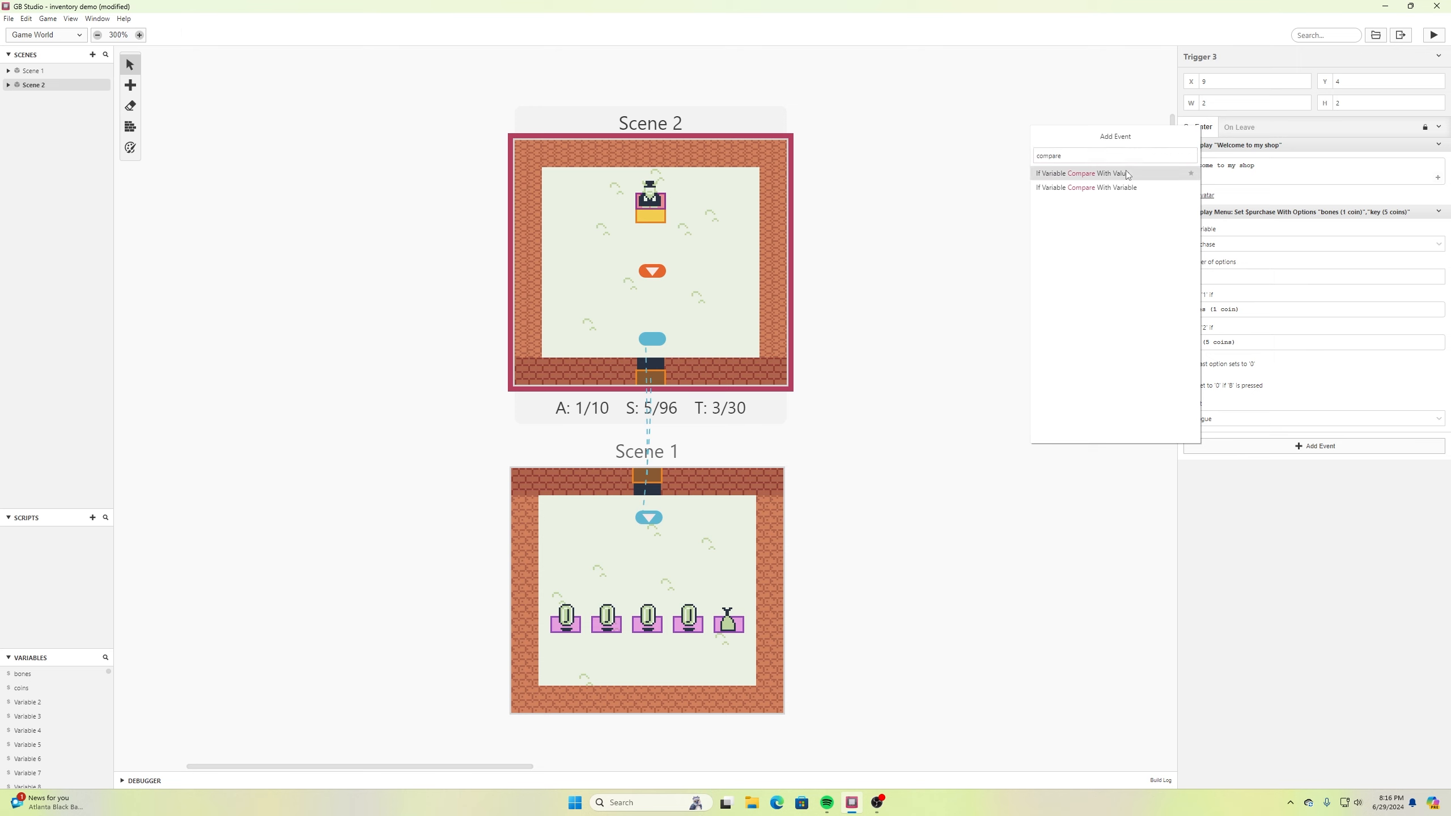
click(1119, 173)
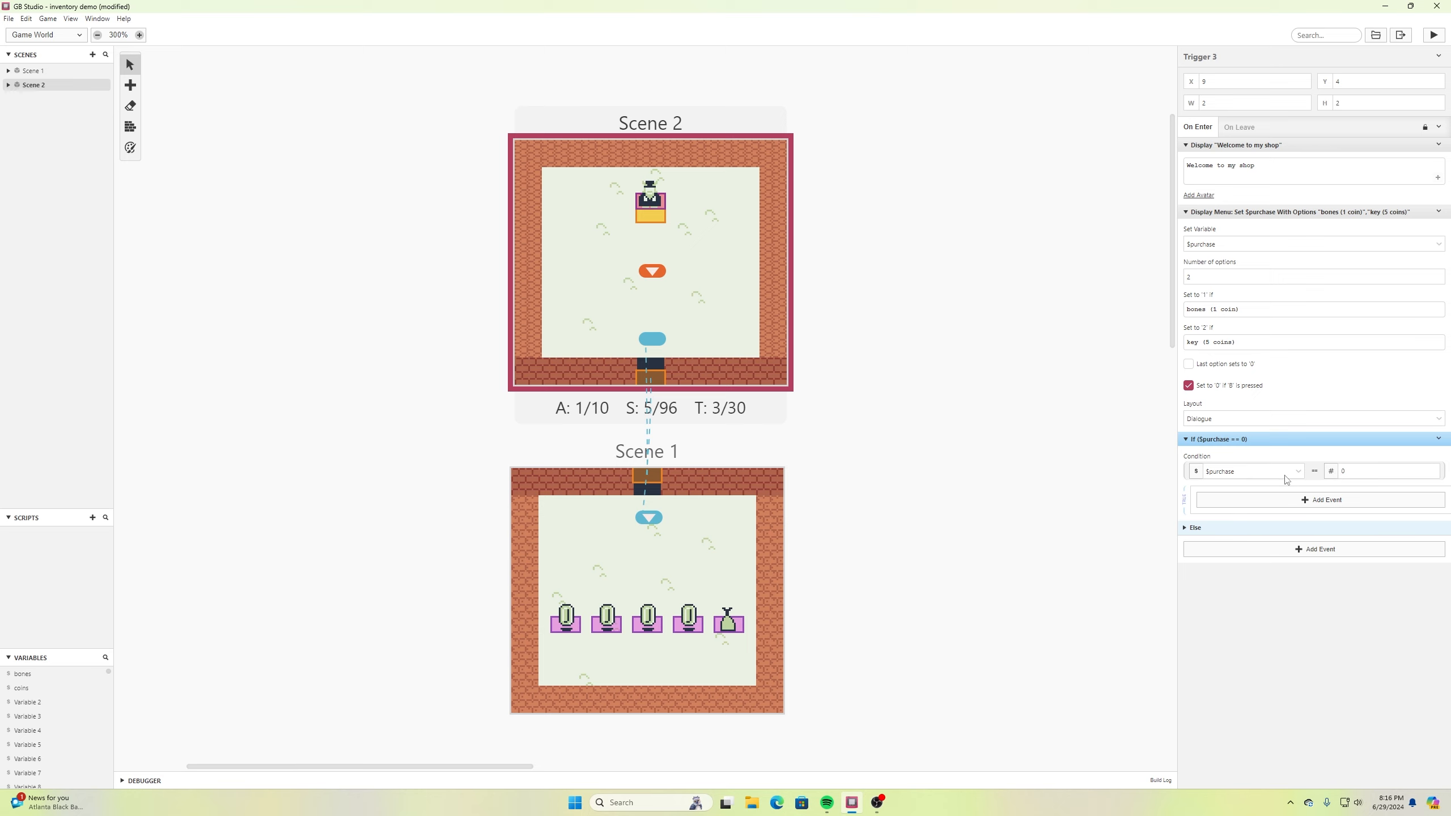
click(1432, 469)
Nest a second If Variable Compare With Value event inside the purchase check, with the condition coins greater than 0
click(1260, 500)
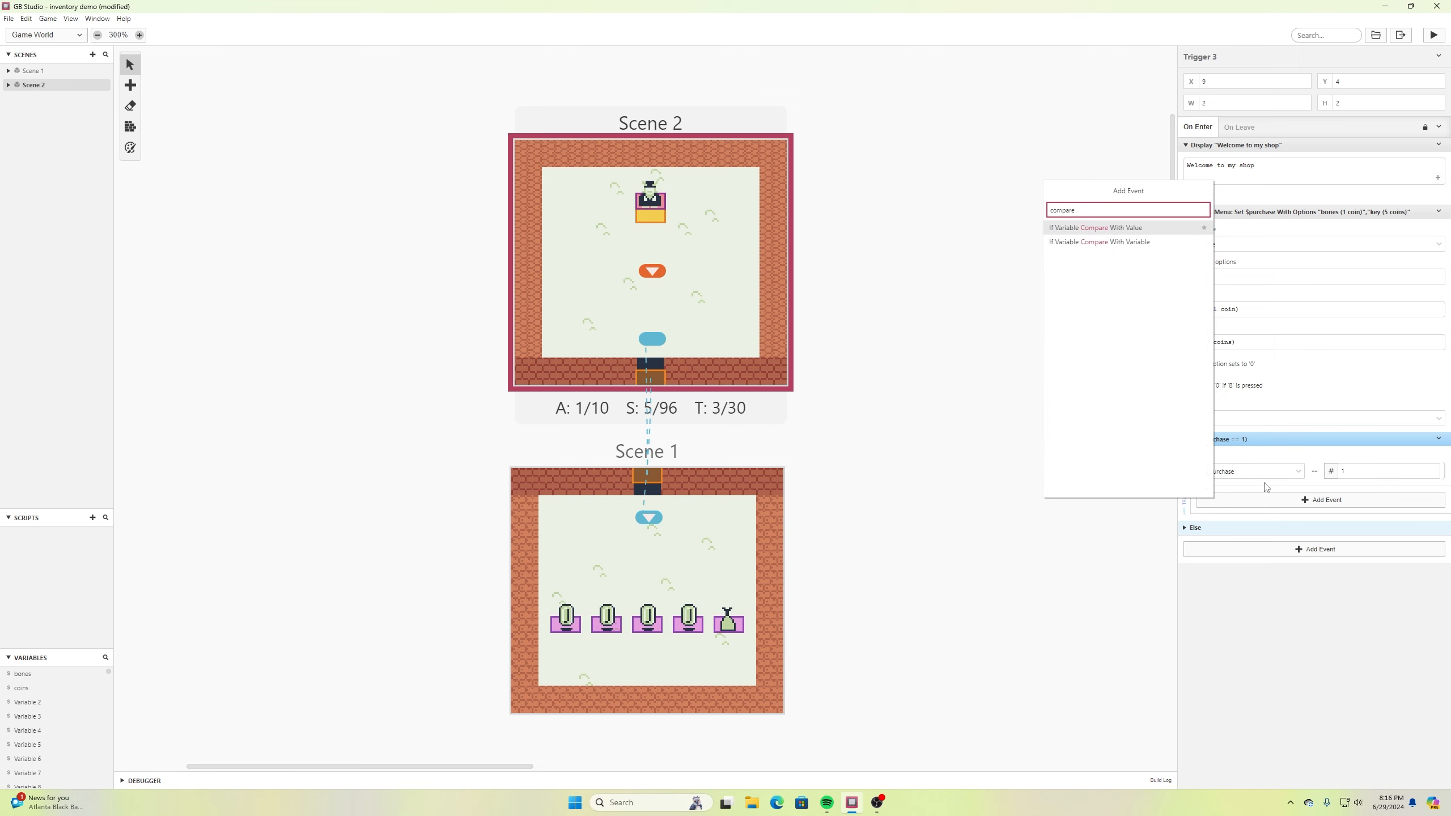
click(1133, 228)
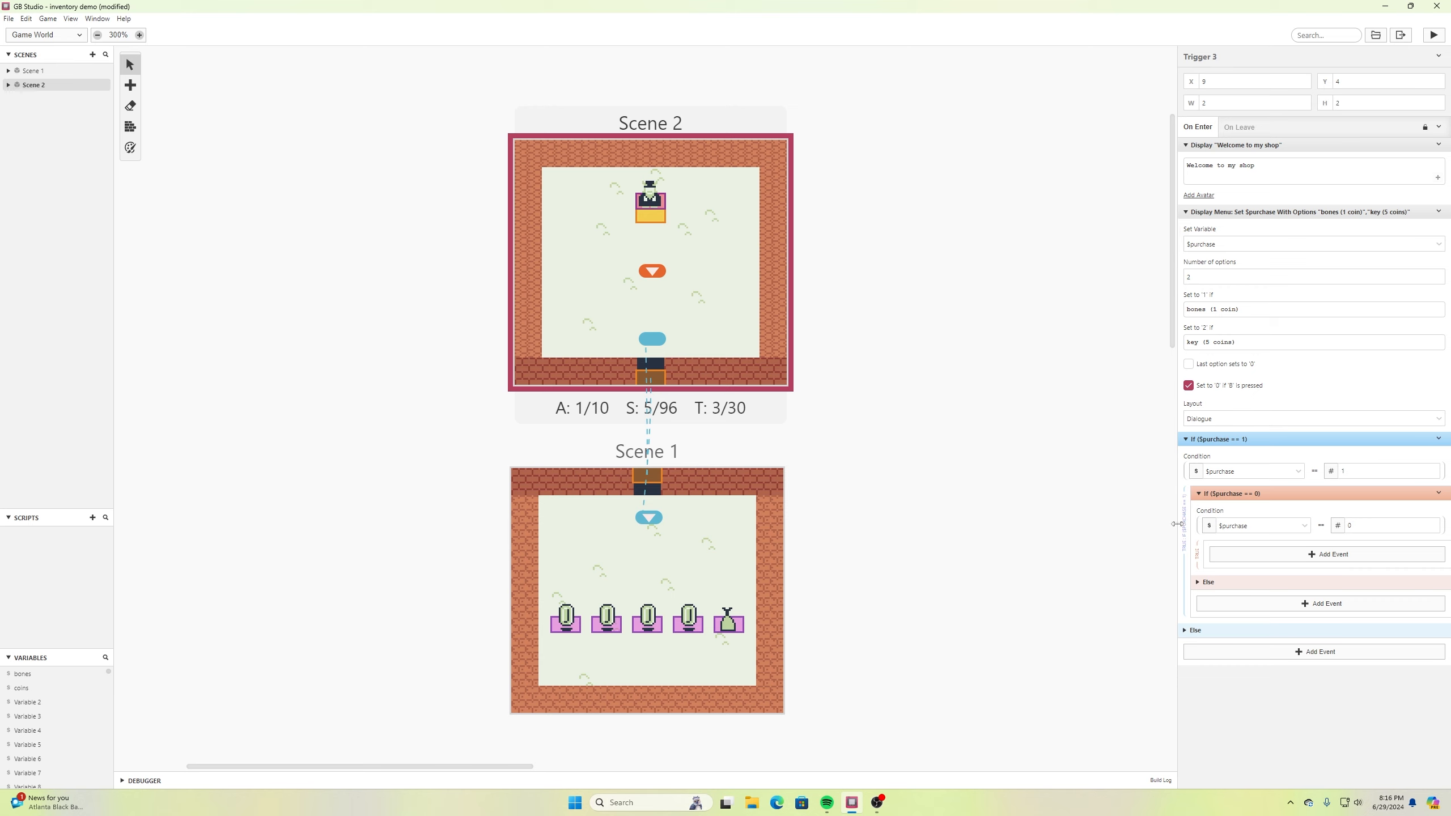
click(1303, 529)
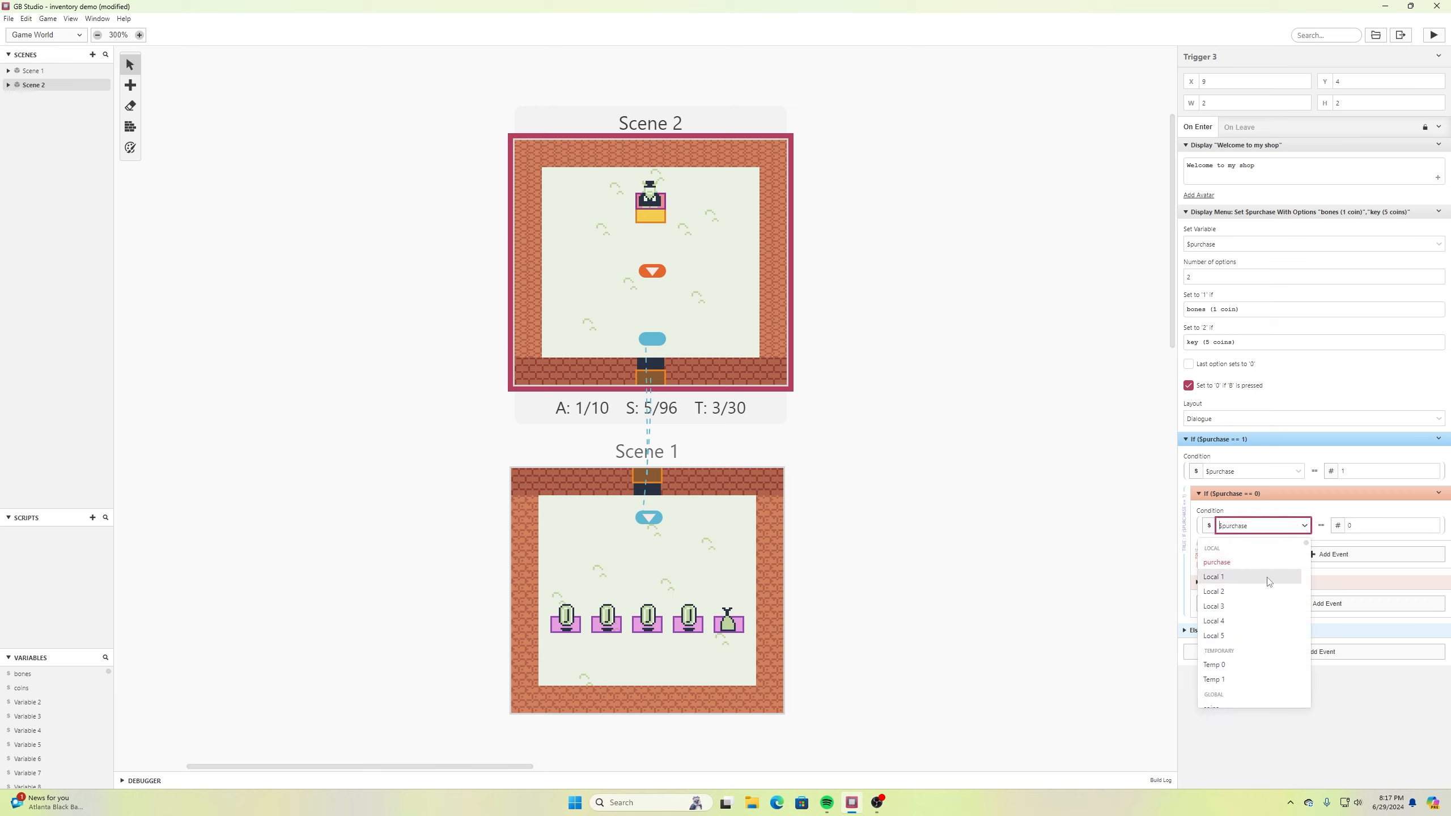
scroll(1228, 618, down, 1)
click(1220, 652)
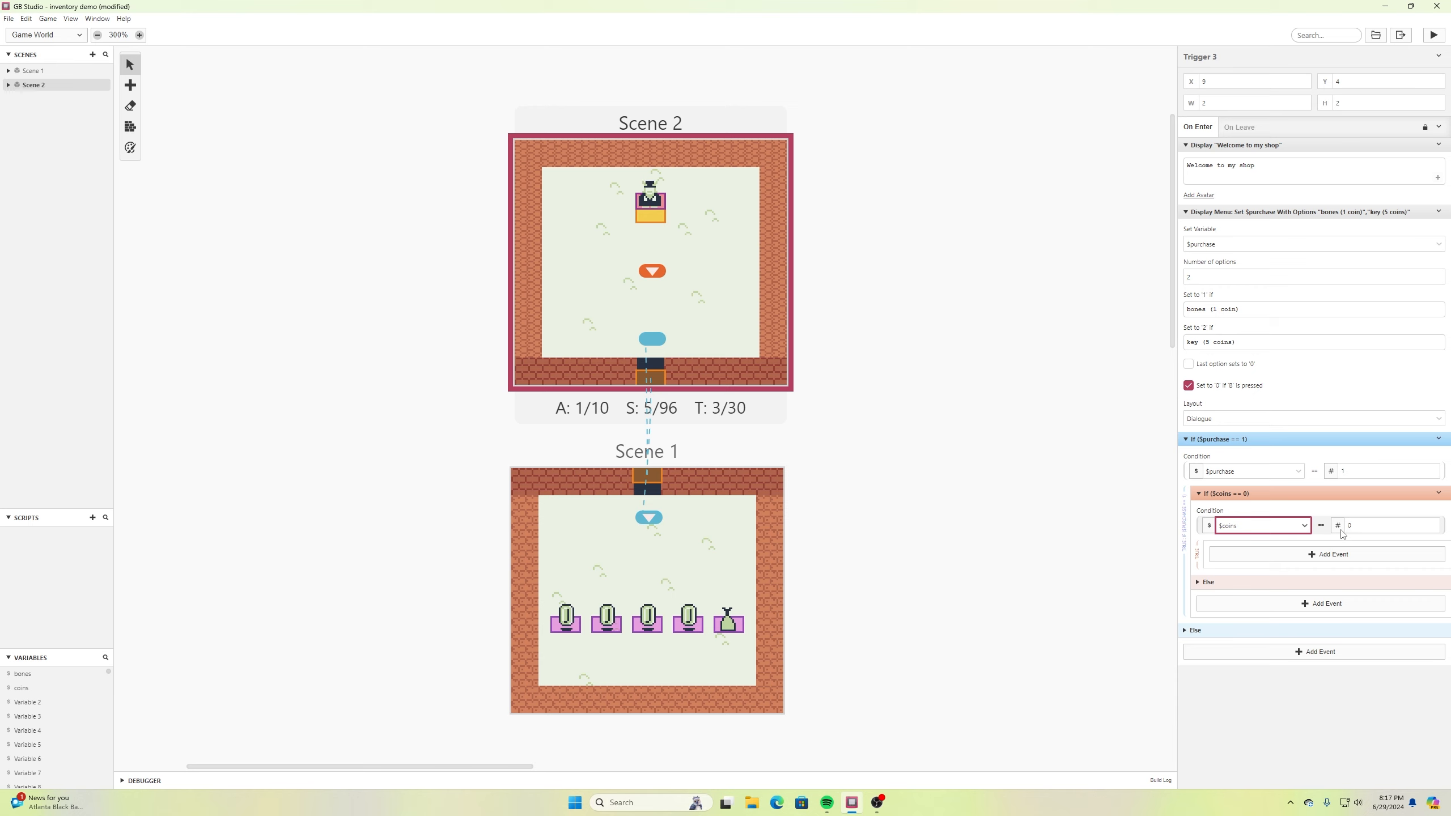
click(1321, 525)
mouse_move(1339, 567)
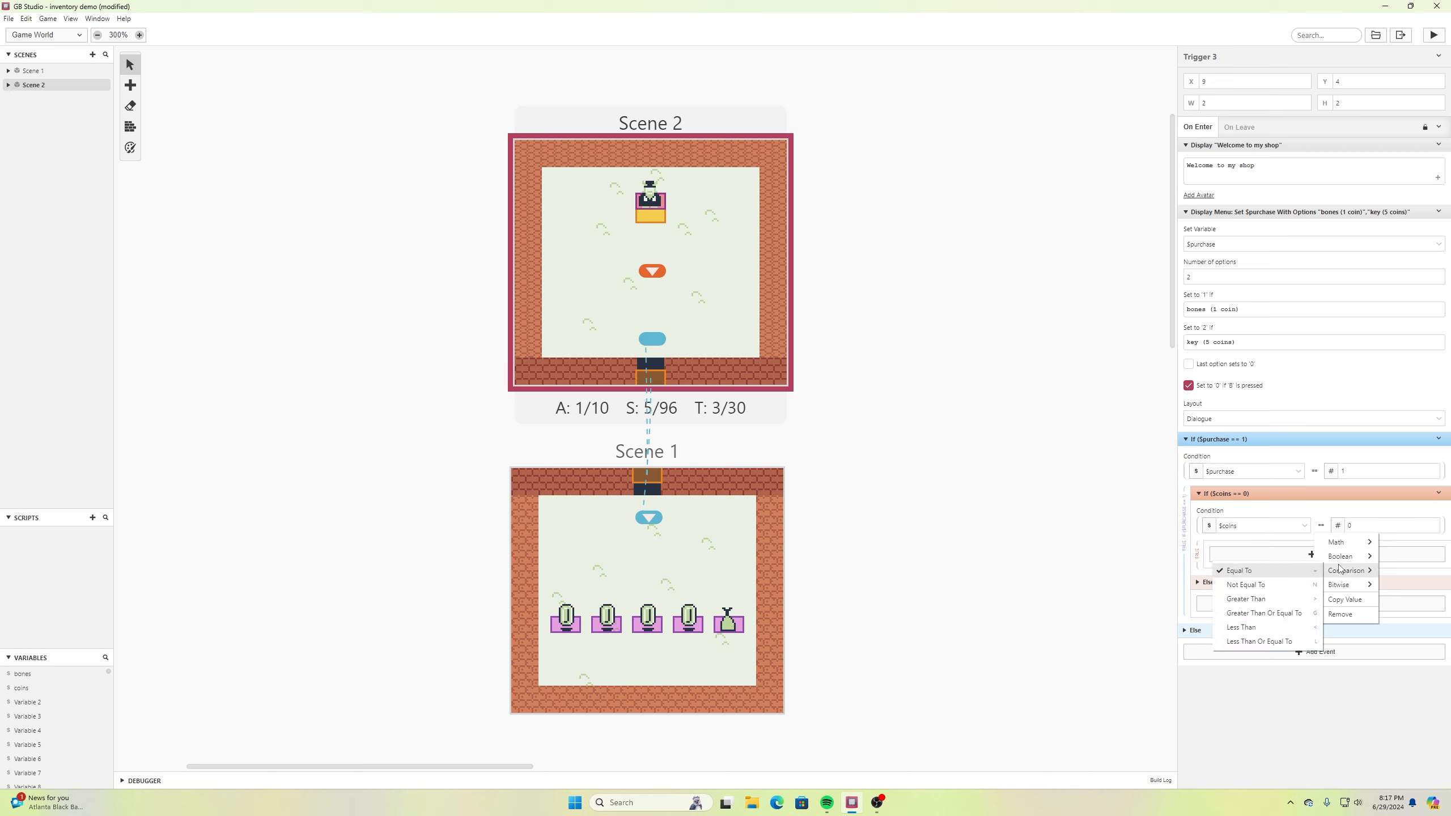
click(1275, 599)
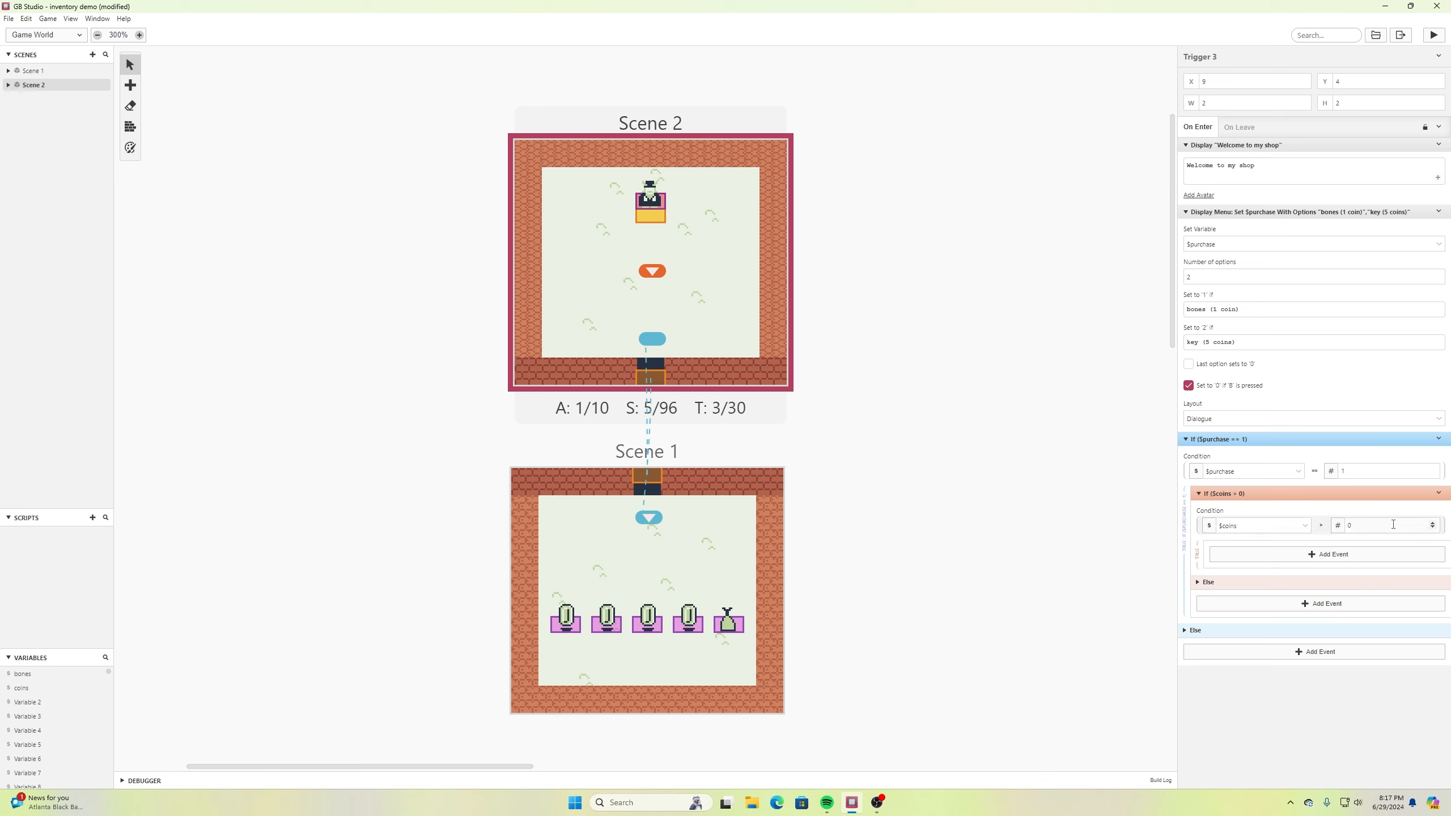
Add a Display Dialogue event inside the coins check reading "You purchased a bone!", with a line break after "purchased"
click(1288, 557)
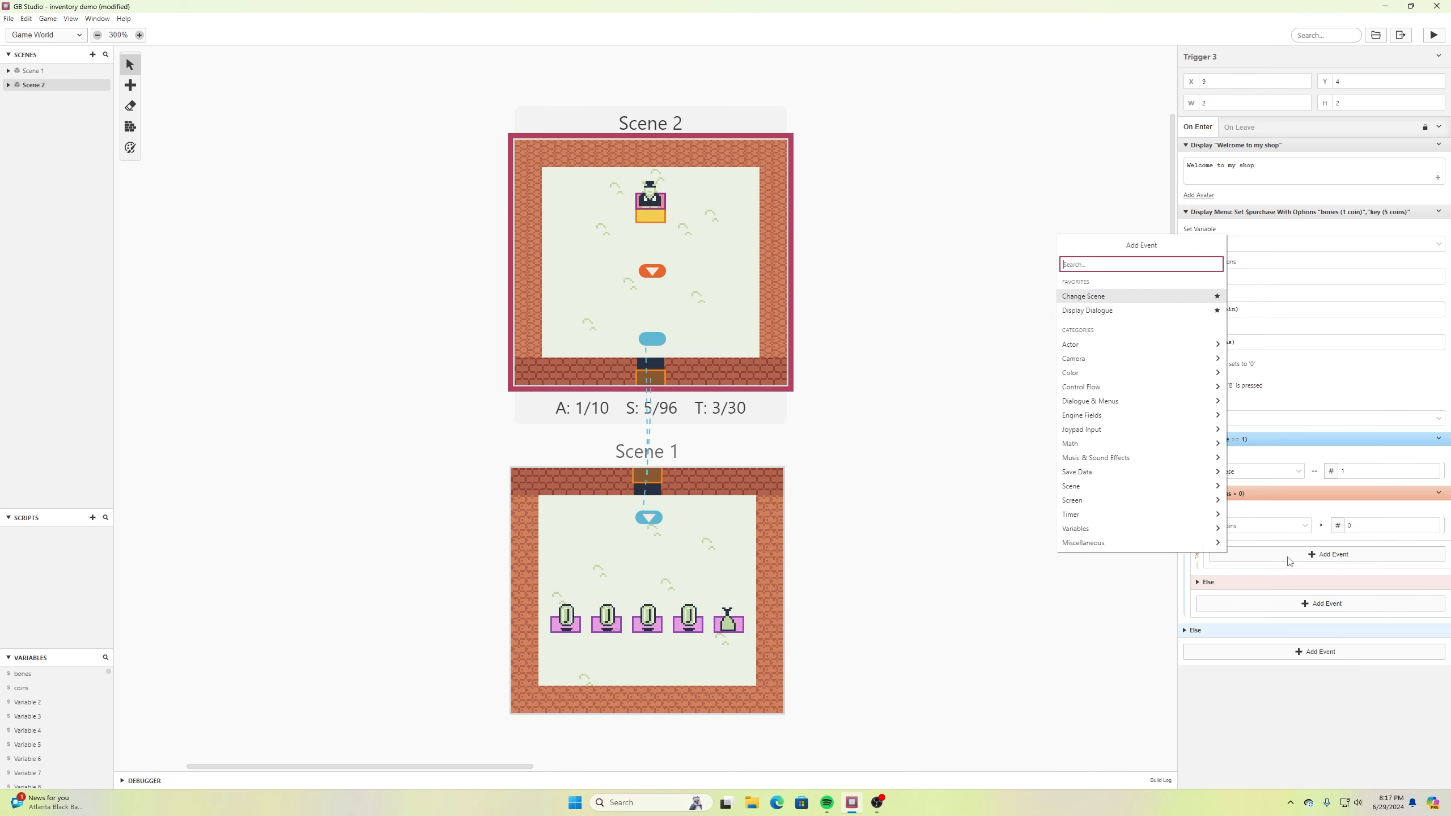
text(d)
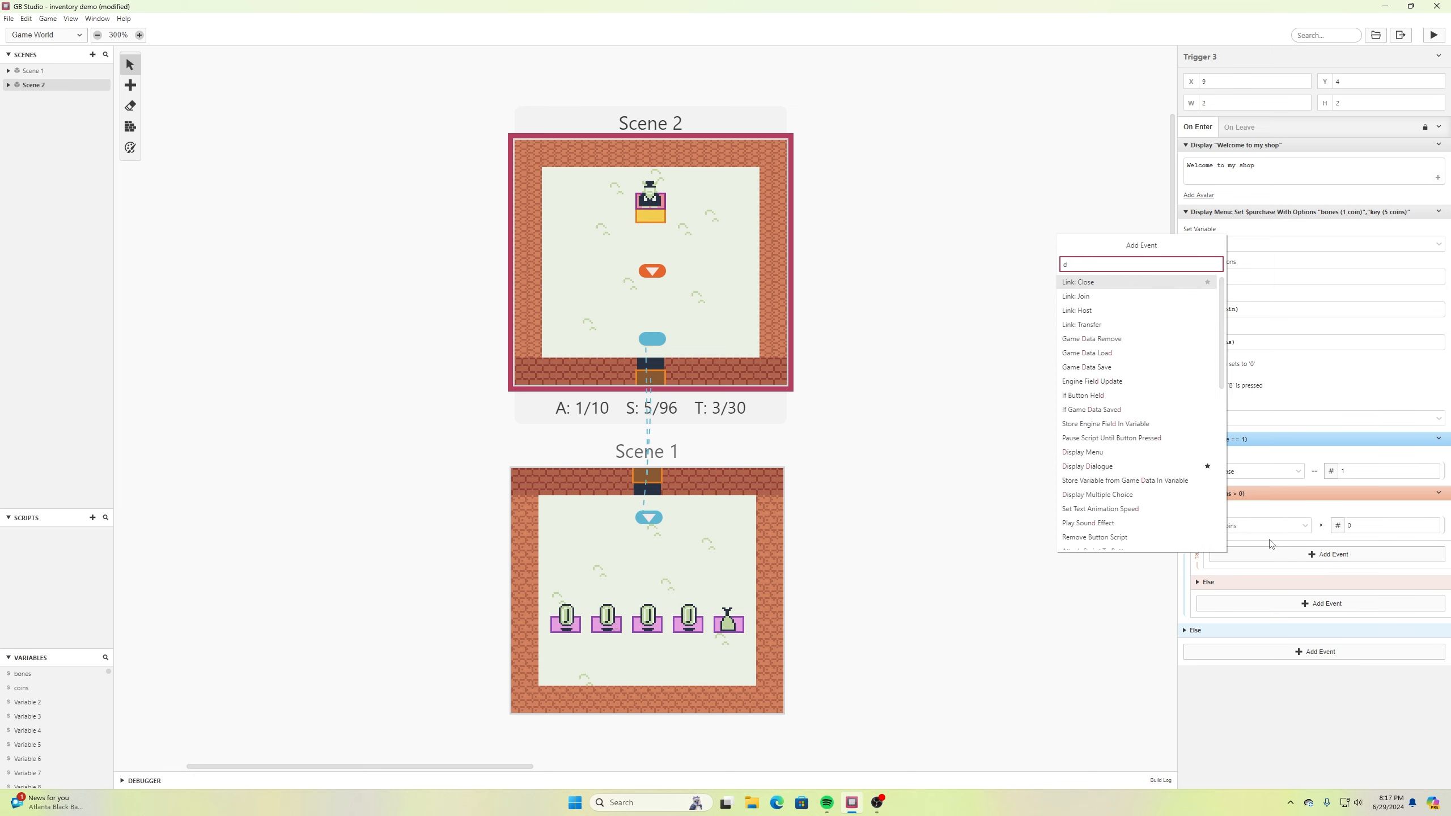
text(isplay)
click(1119, 296)
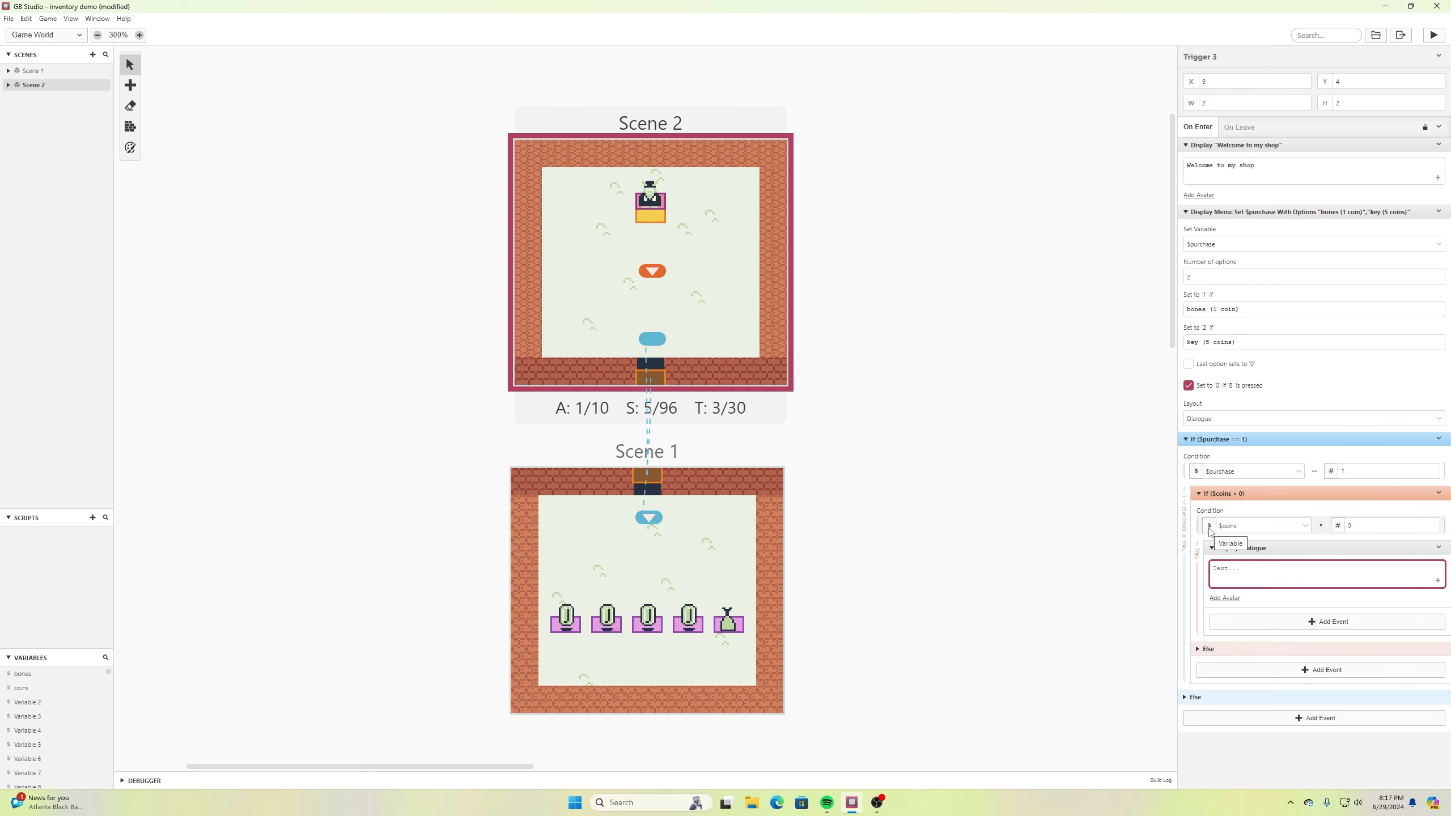
text(You purchased a bone!)
mouse_move(1279, 564)
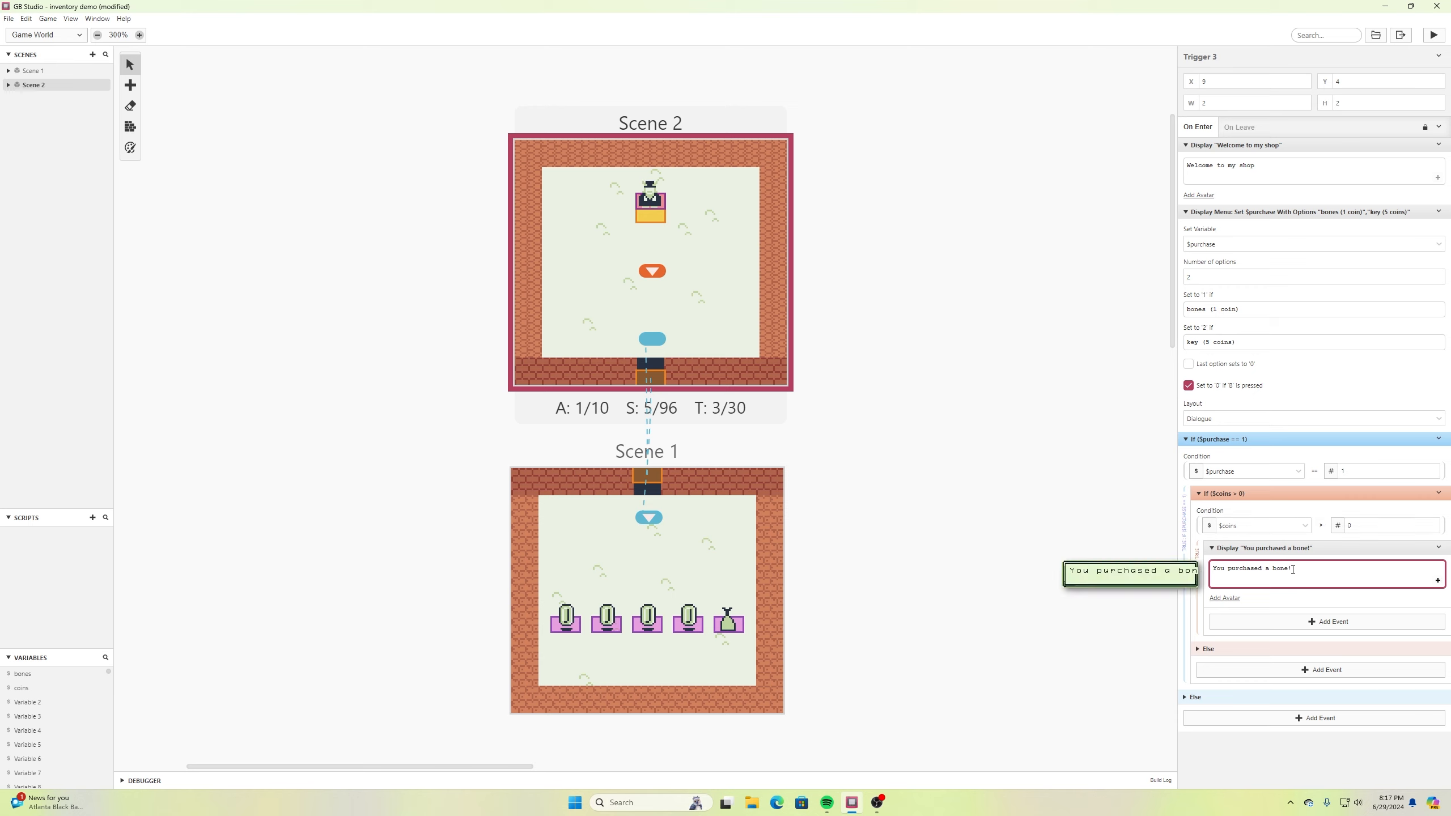
key(Return)
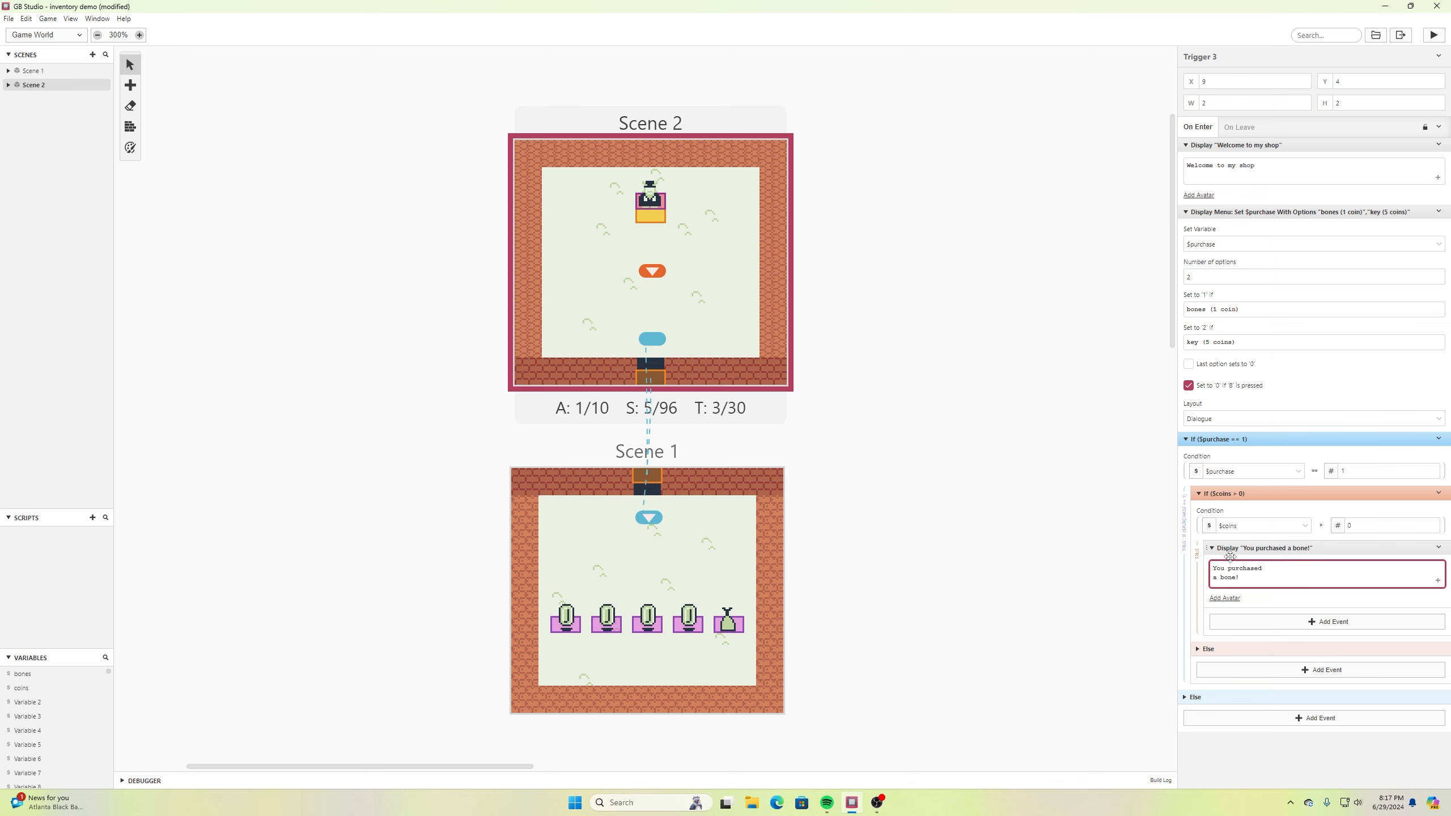
Add a Variable Increment By 1 event for the bones variable after the bone purchase dialogue
click(1278, 624)
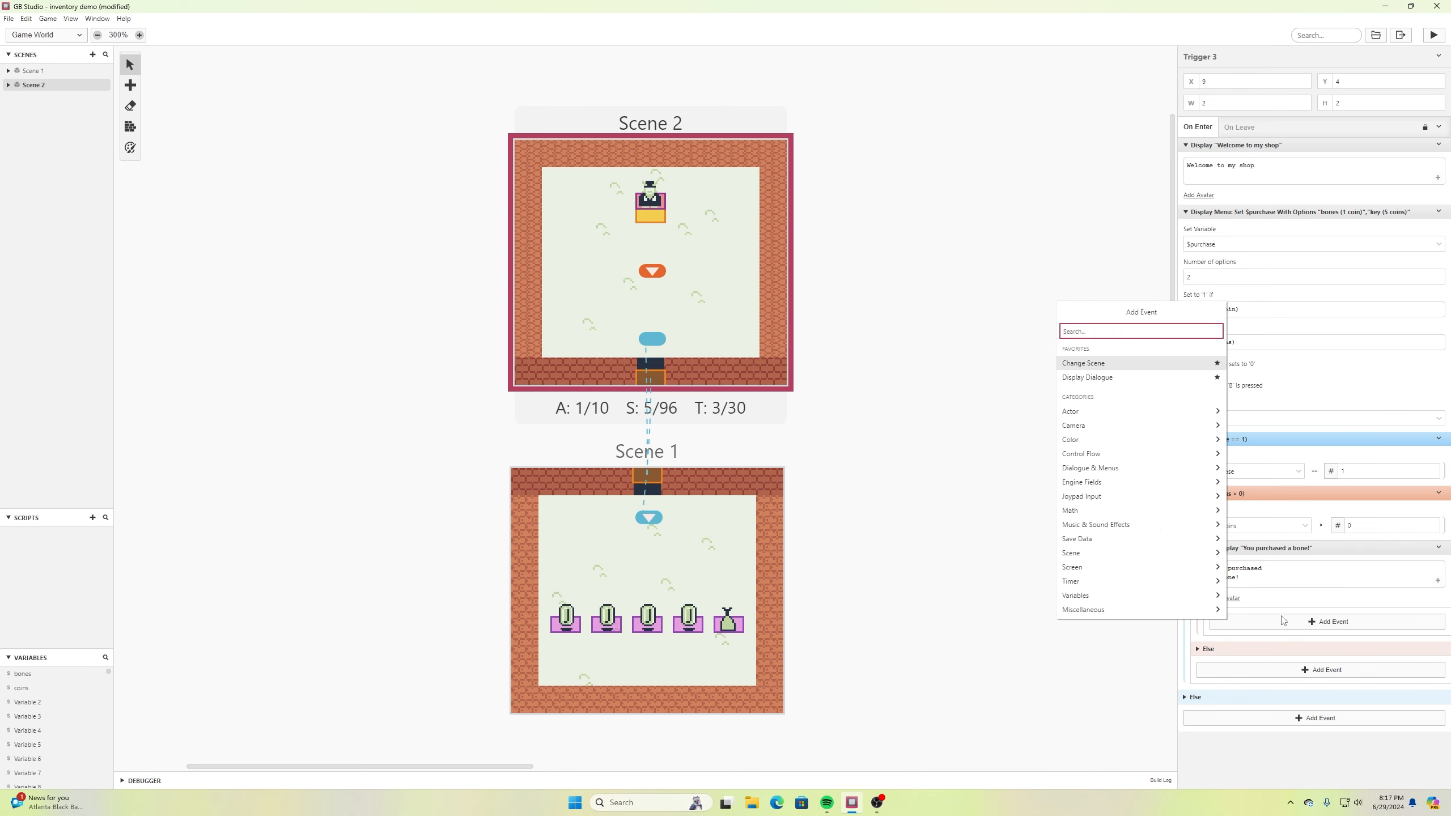
text(incremen)
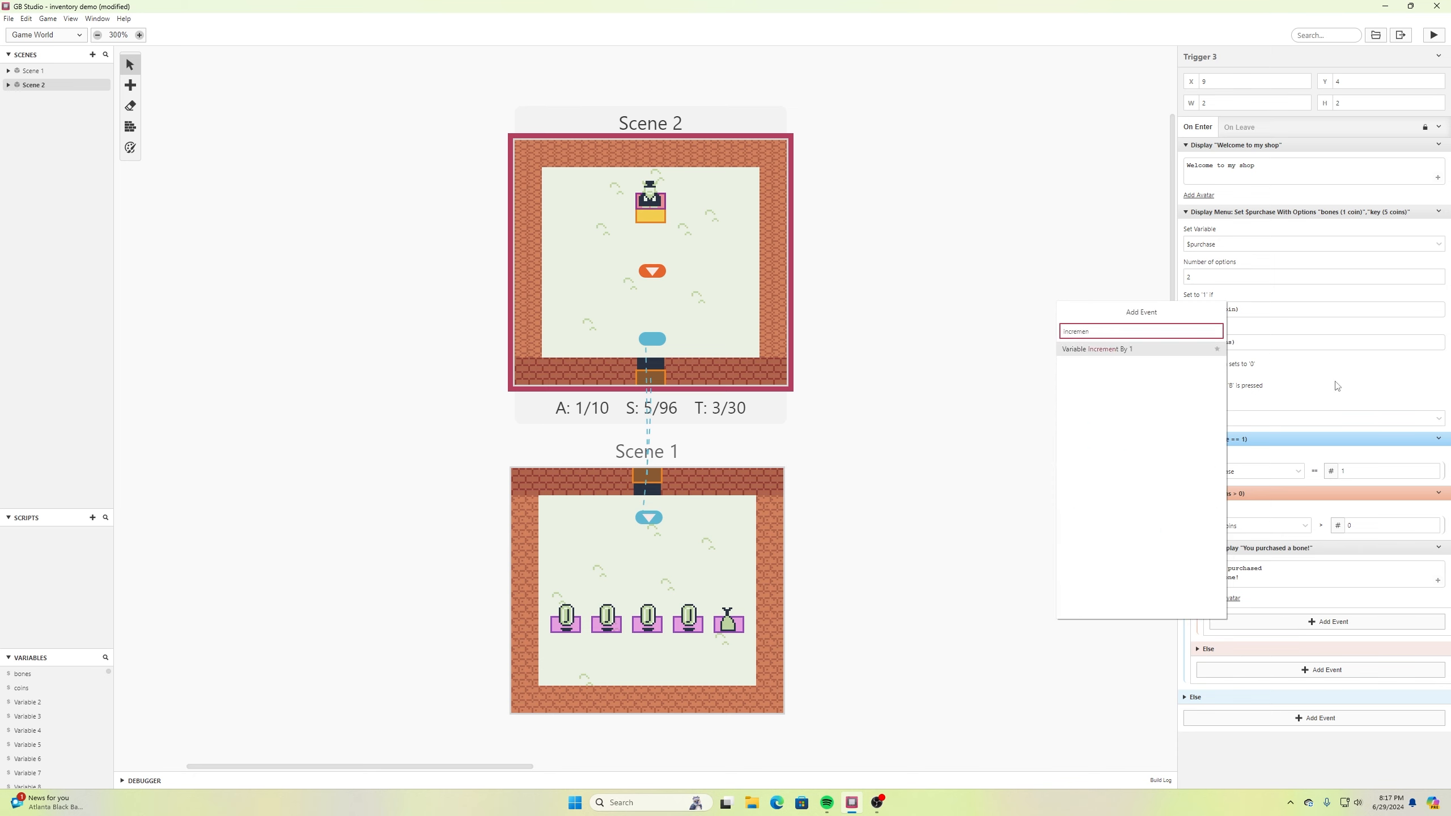
click(1131, 349)
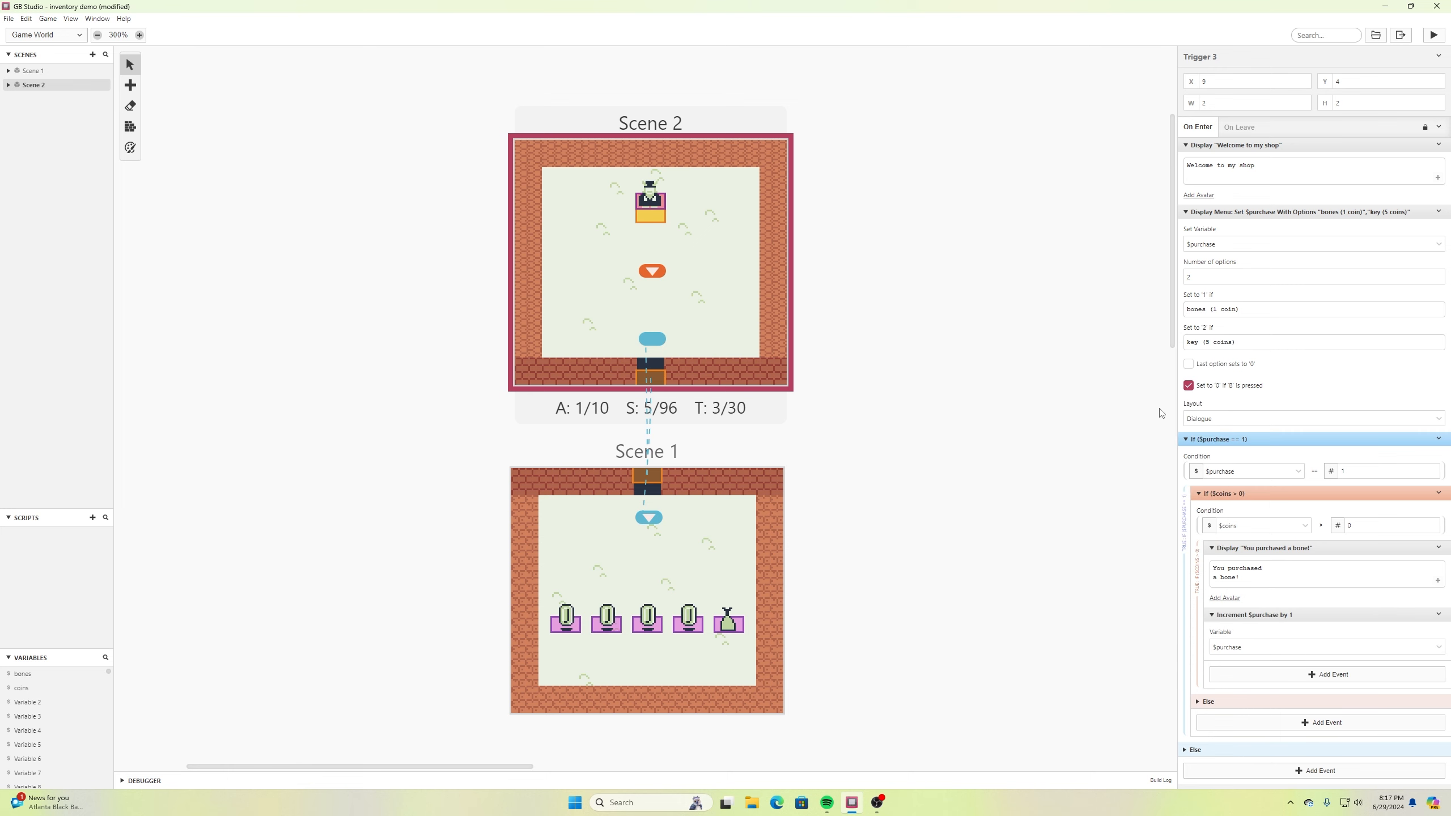
click(1237, 647)
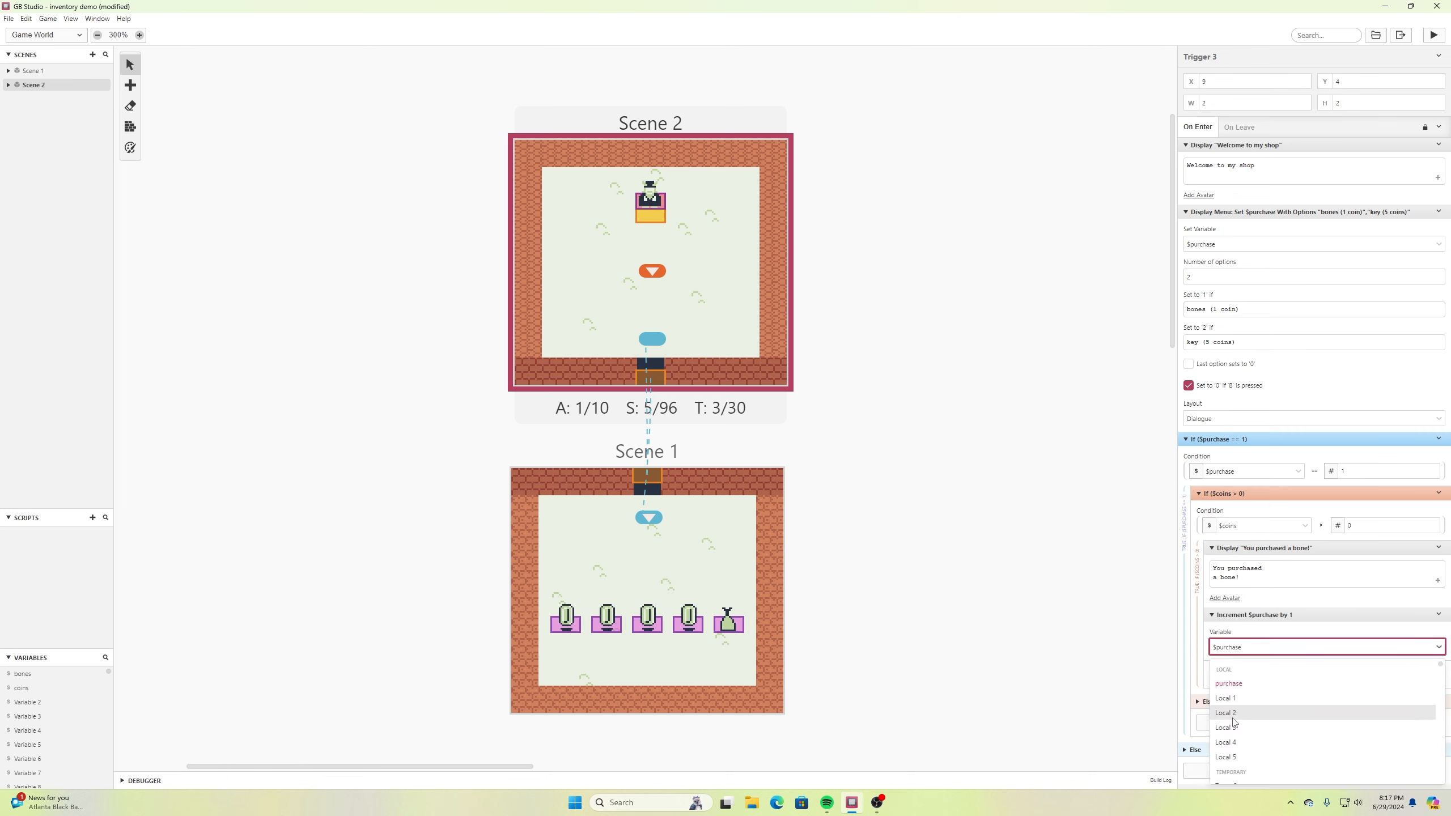
scroll(1232, 754, down, 3)
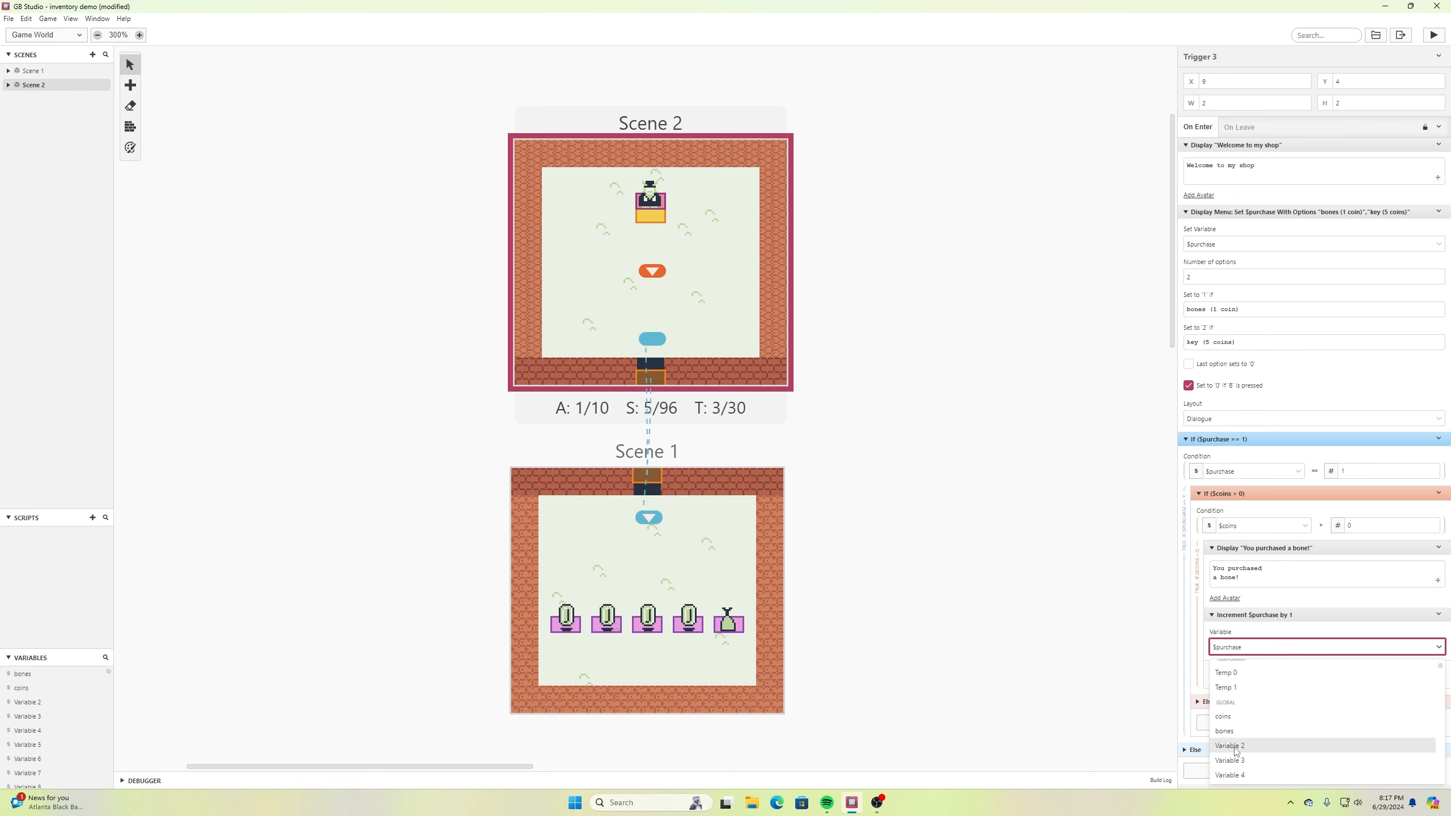
click(1229, 734)
Add a Variable Decrement By 1 event for the coins variable after the bones increment
click(1247, 676)
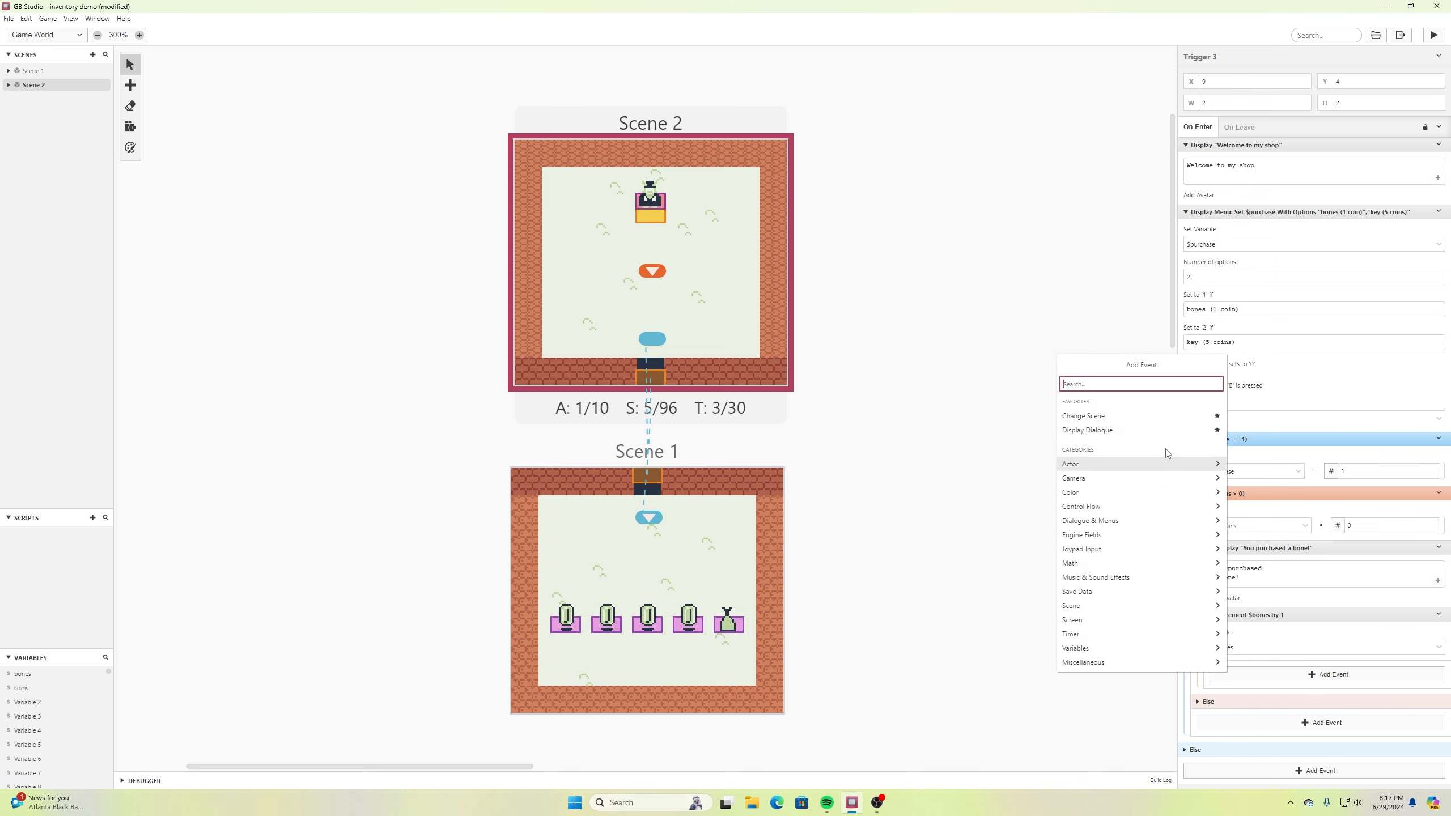
text(dec)
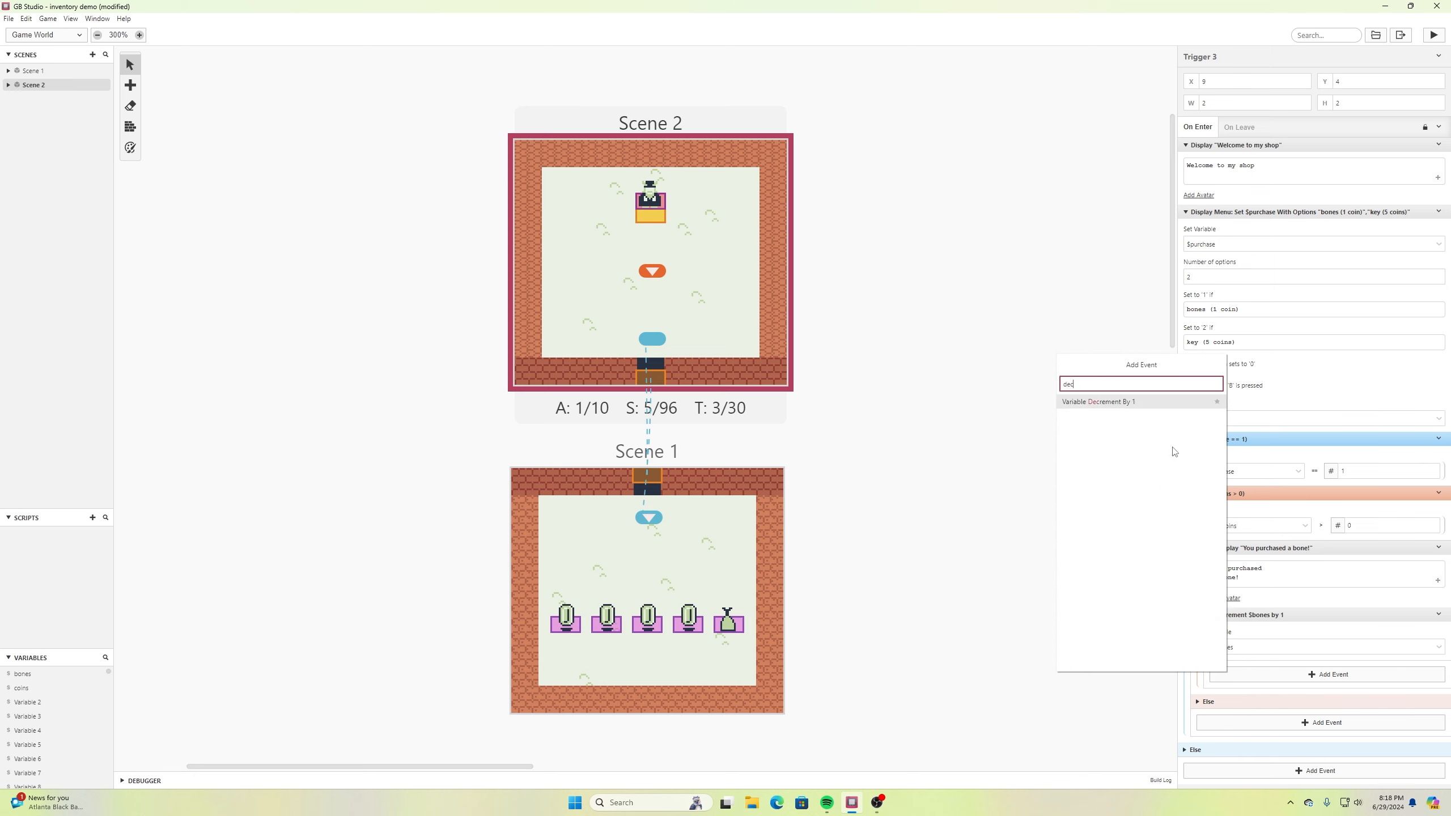
click(1120, 404)
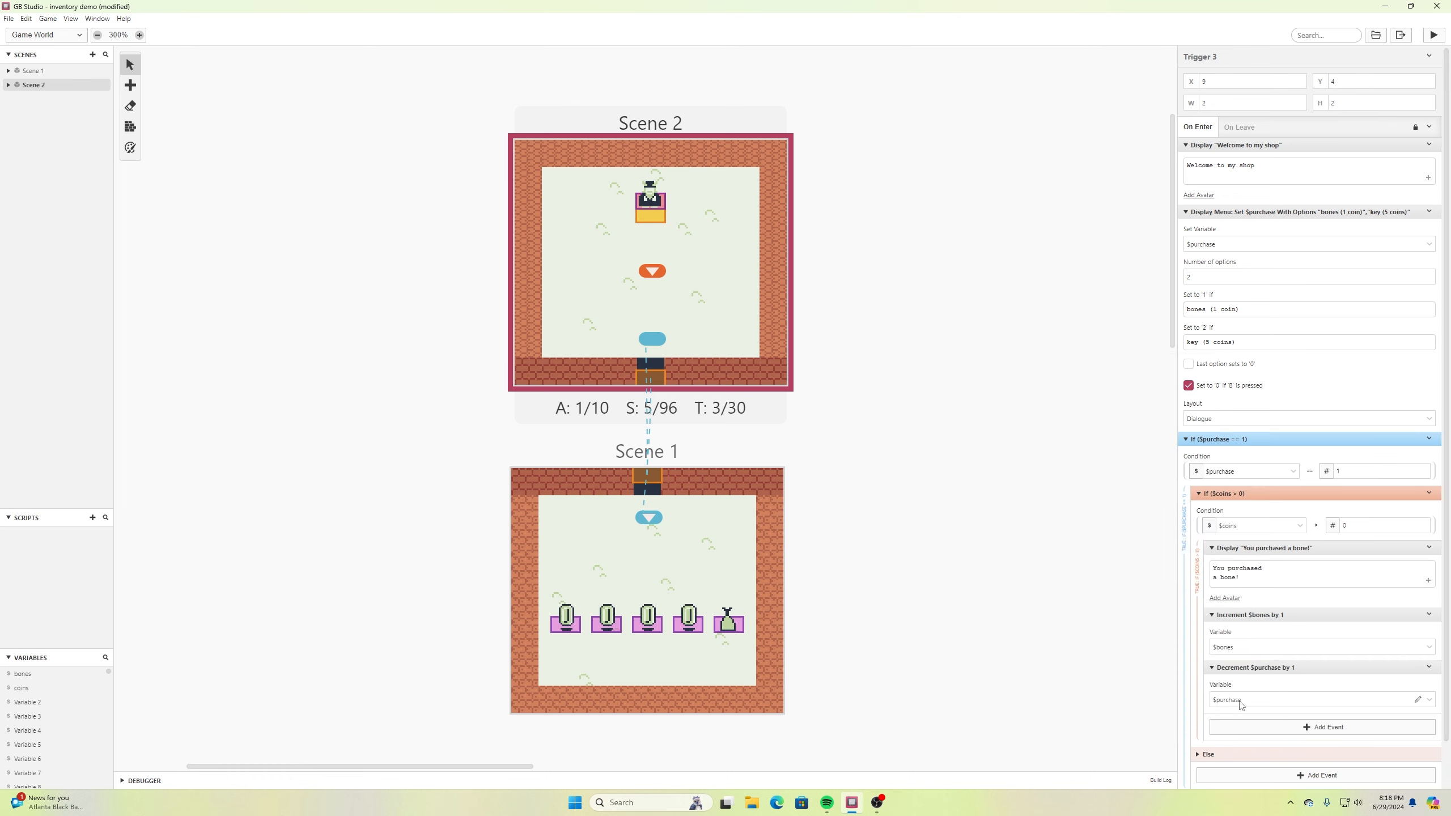
click(1285, 701)
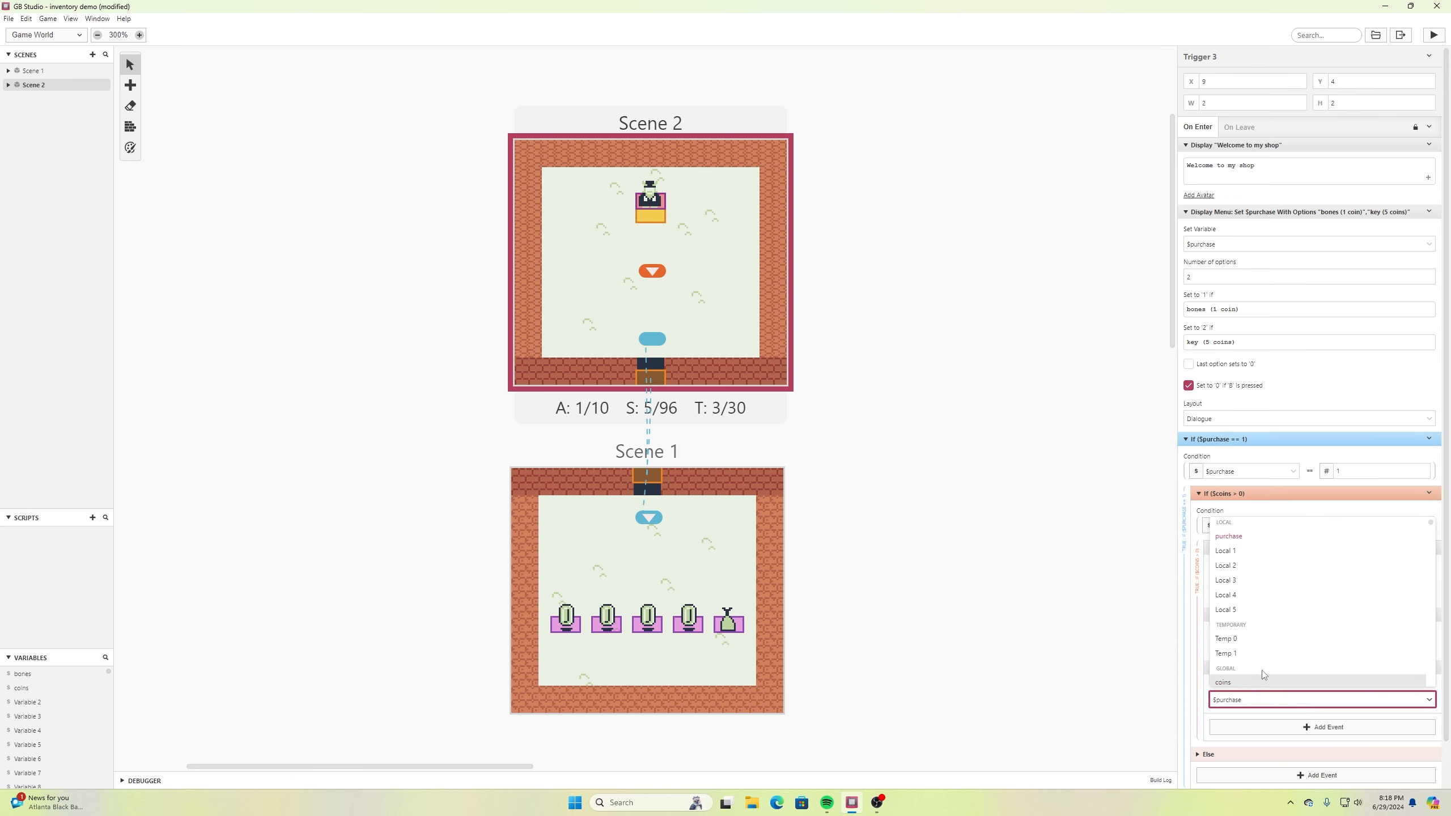
click(1253, 676)
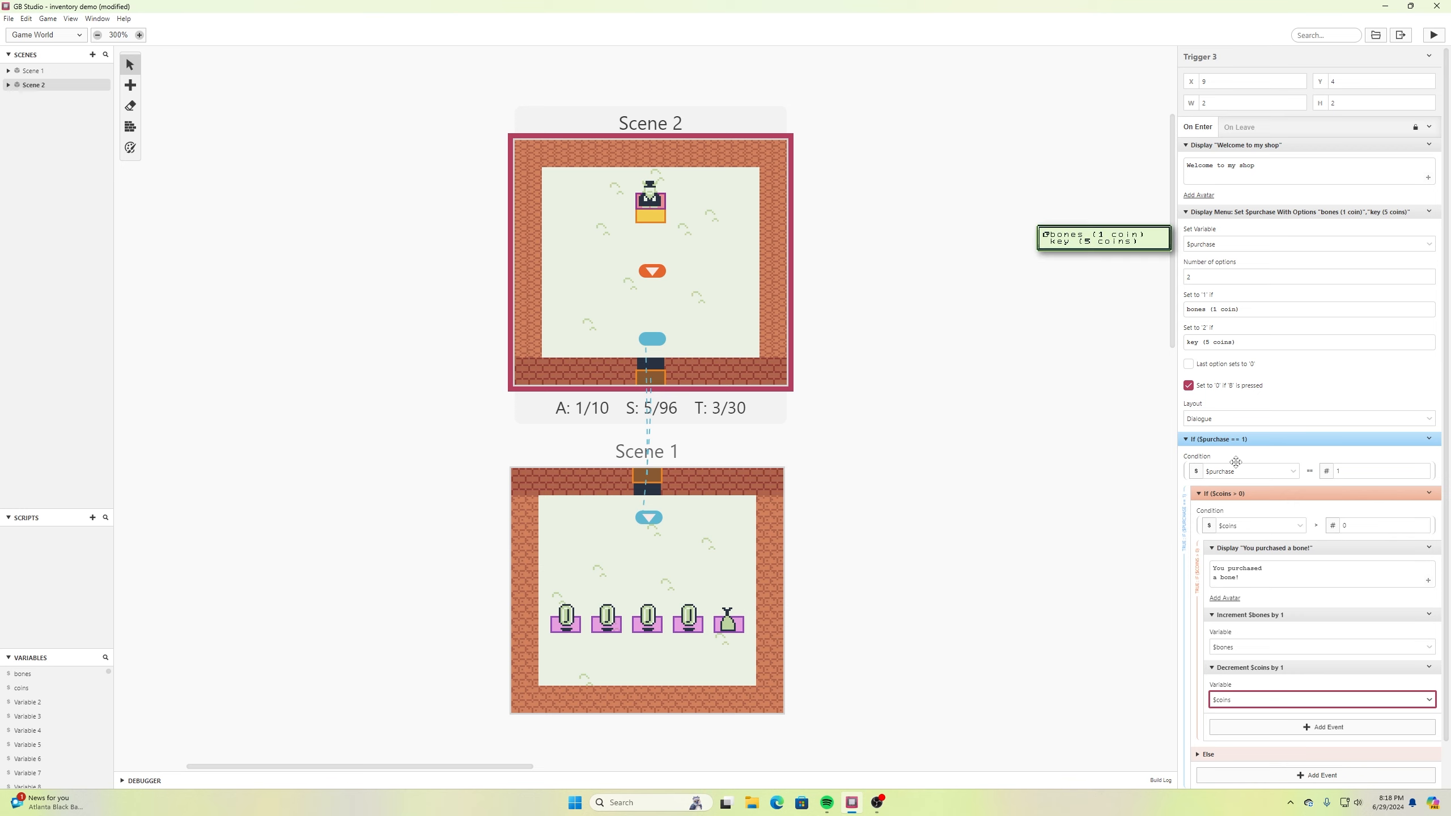
Add a Display Dialogue event after the nested coins check, within the purchase check, with the text "You need more cash"
scroll(1262, 617, down, 1)
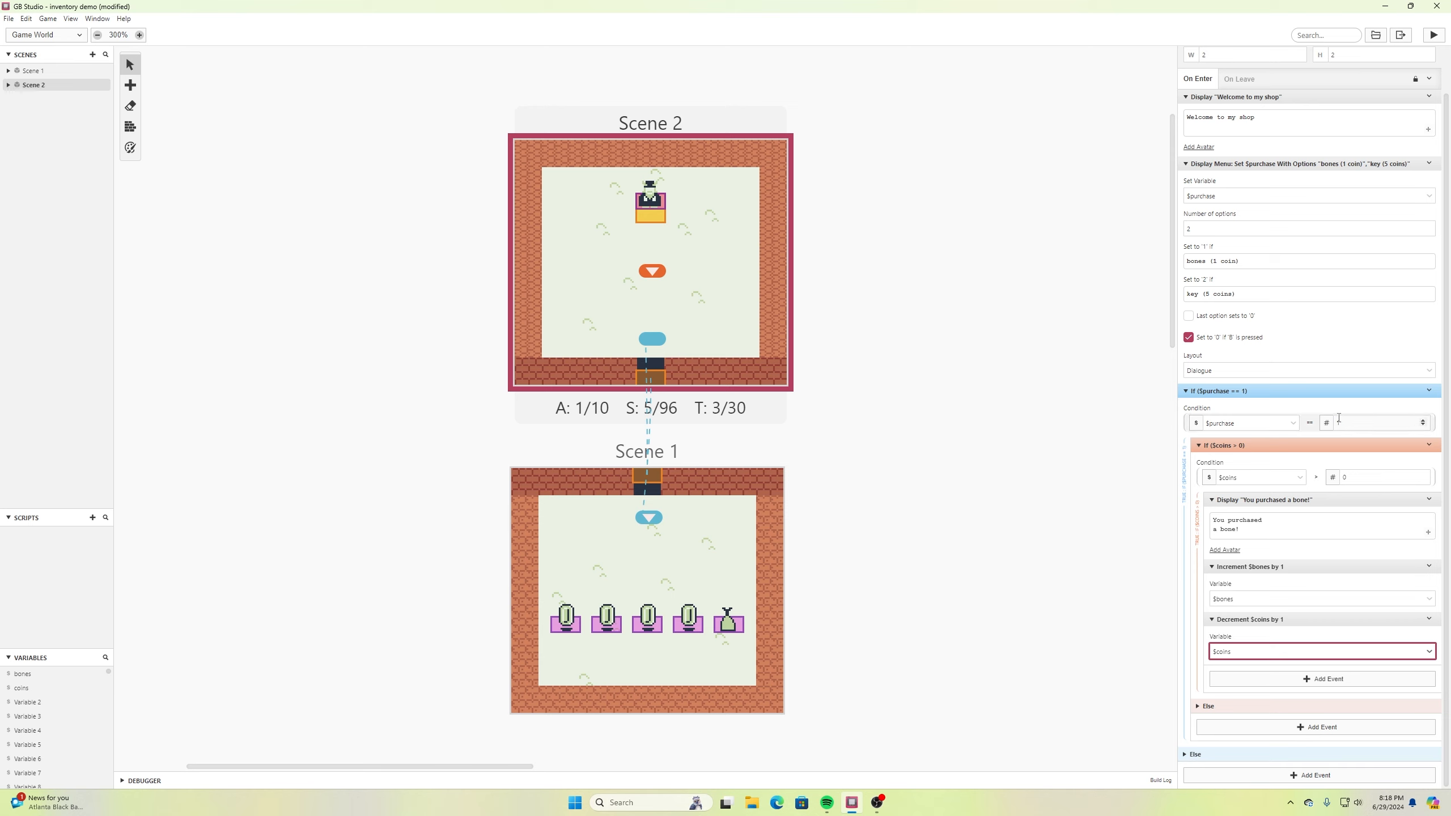
click(1283, 728)
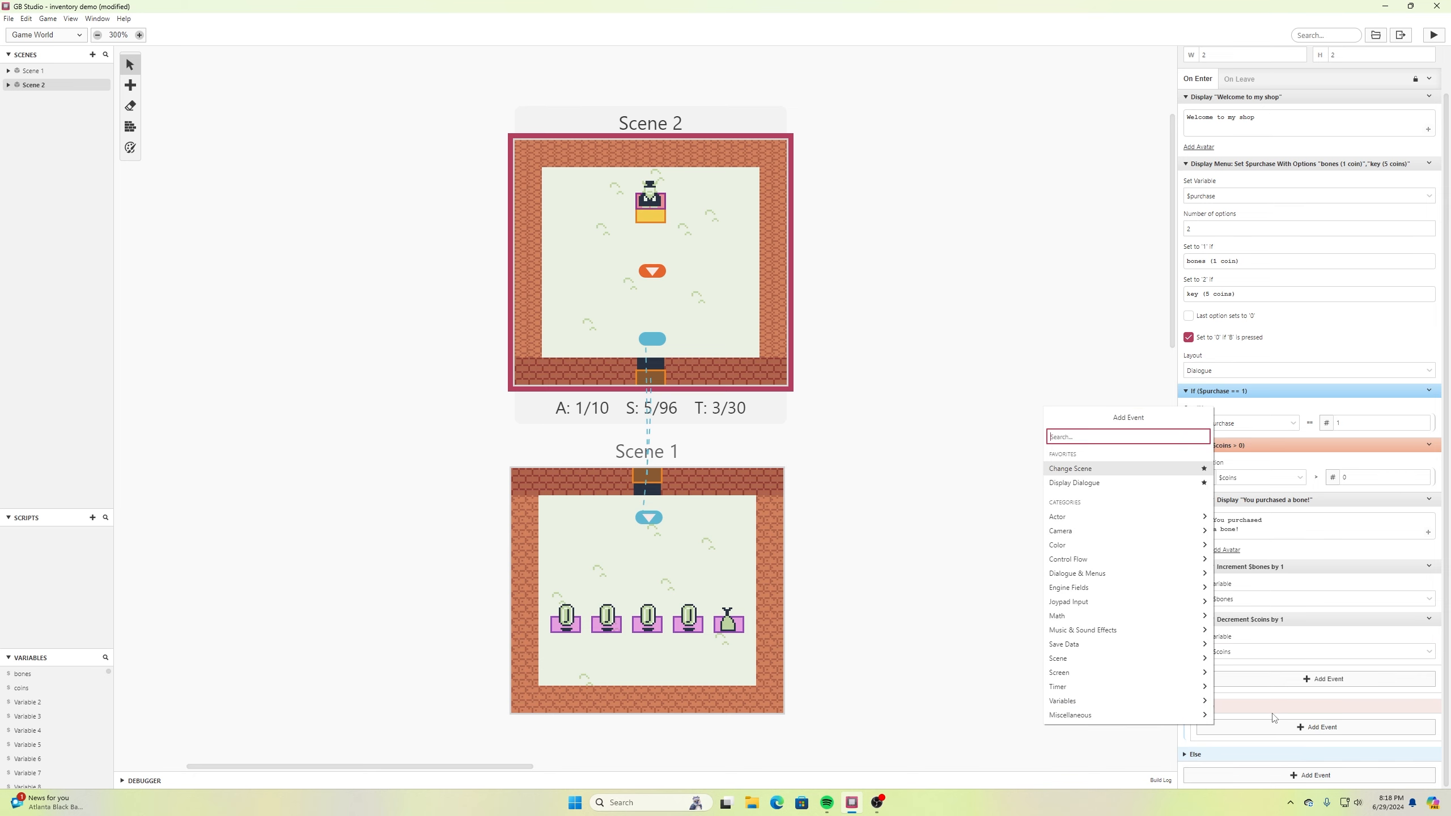
text(disp)
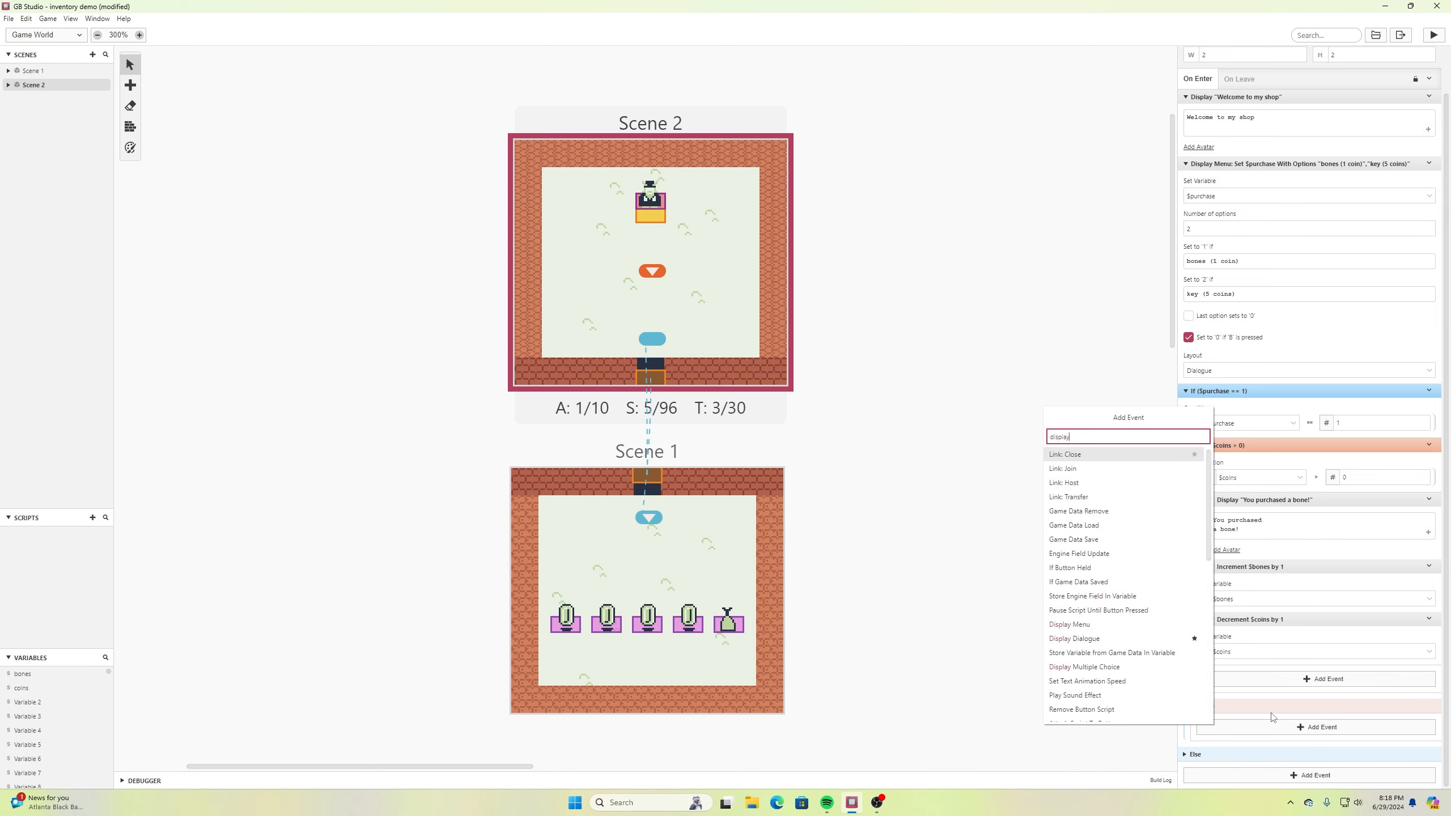
text(lay)
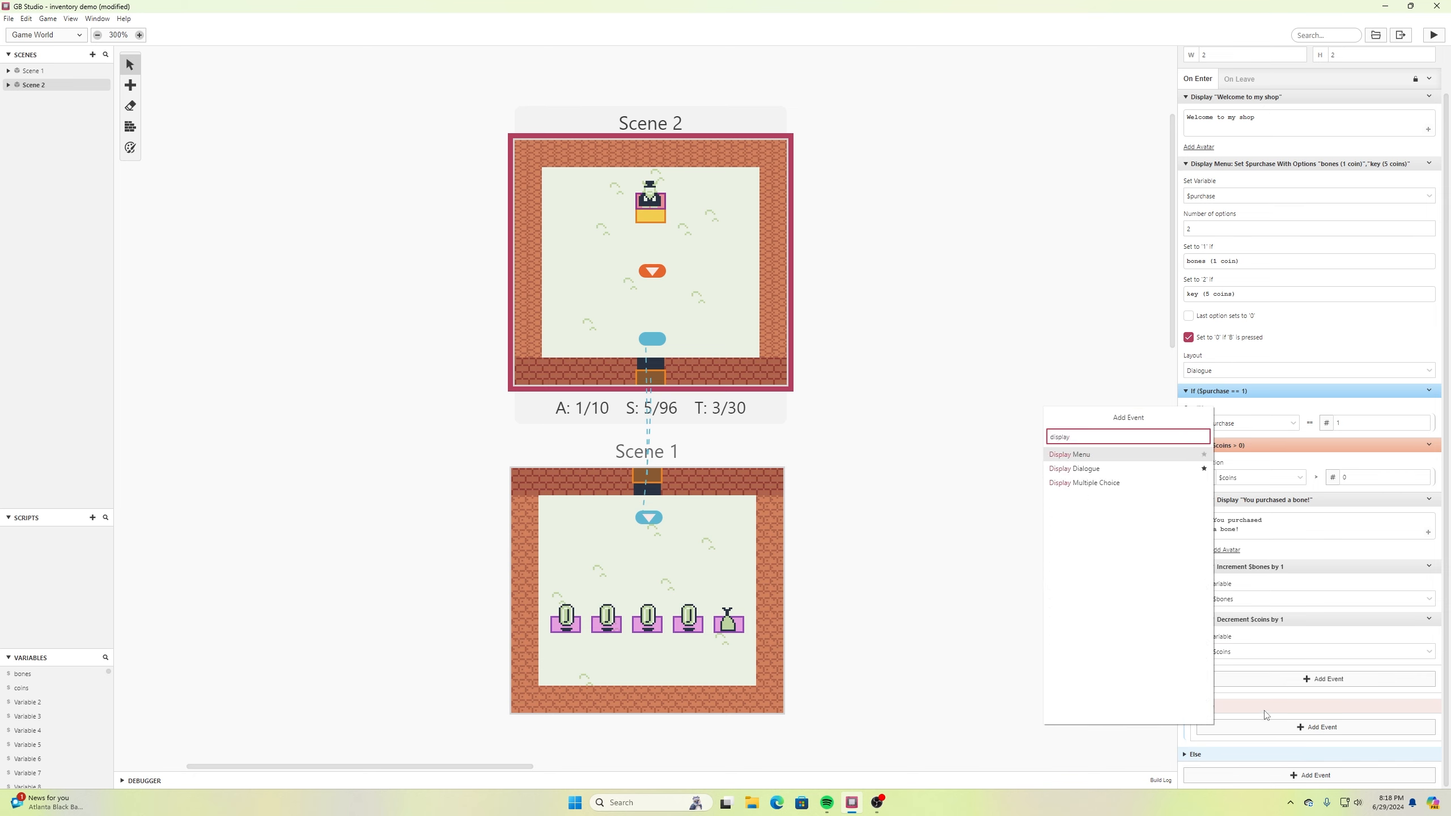
click(1124, 469)
click(1218, 737)
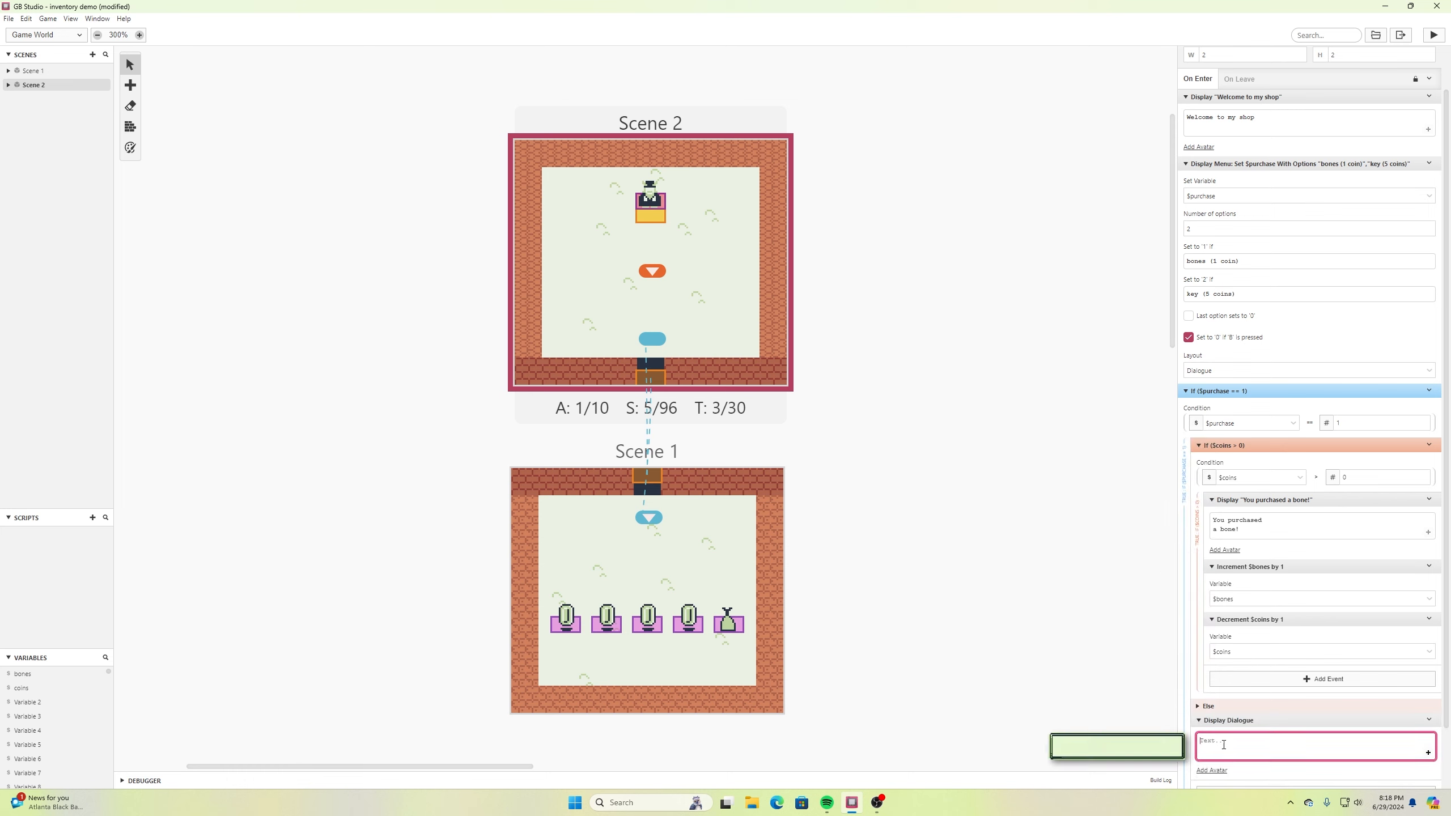
text(You )
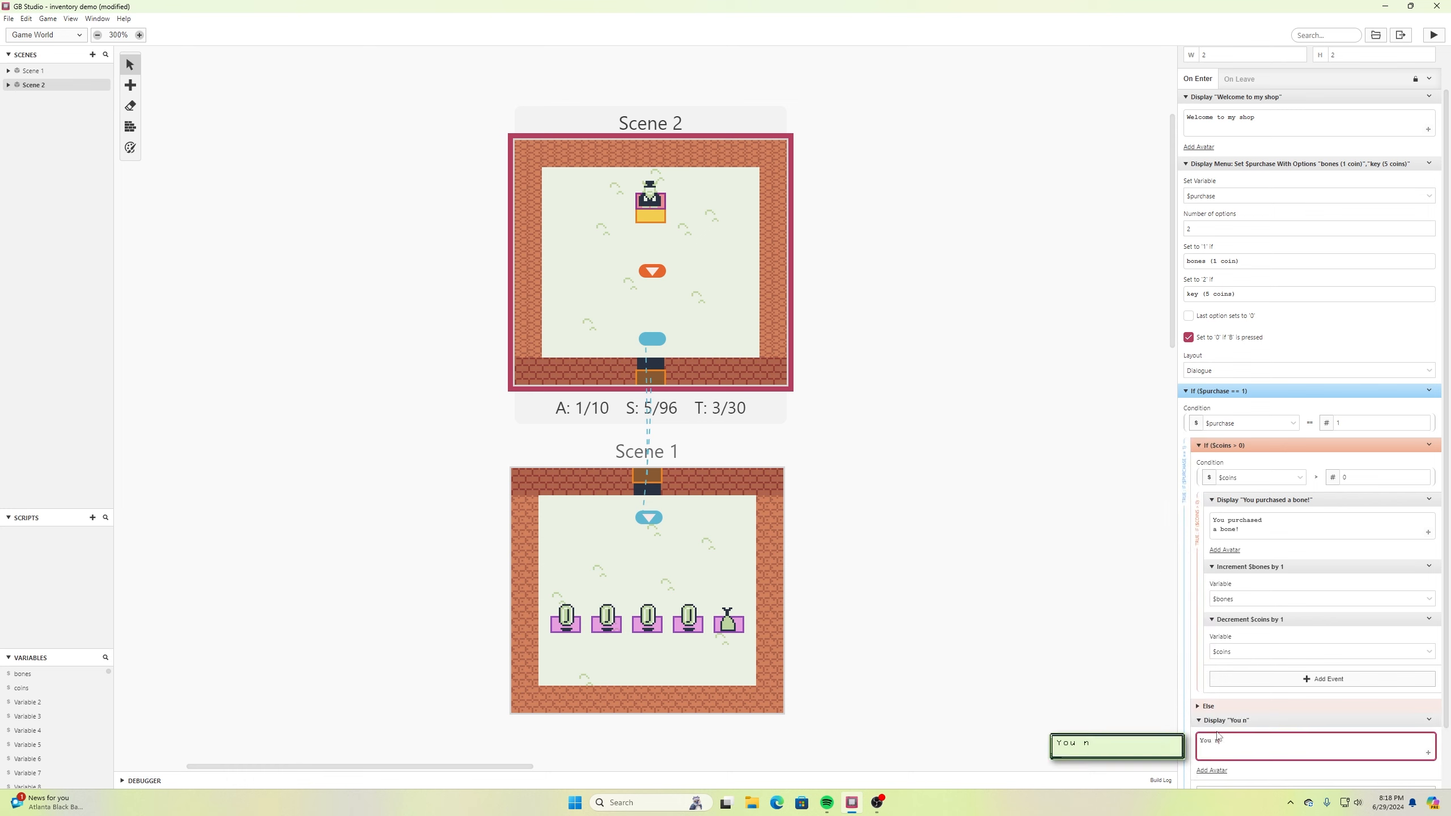
text(need more cash)
click(1175, 661)
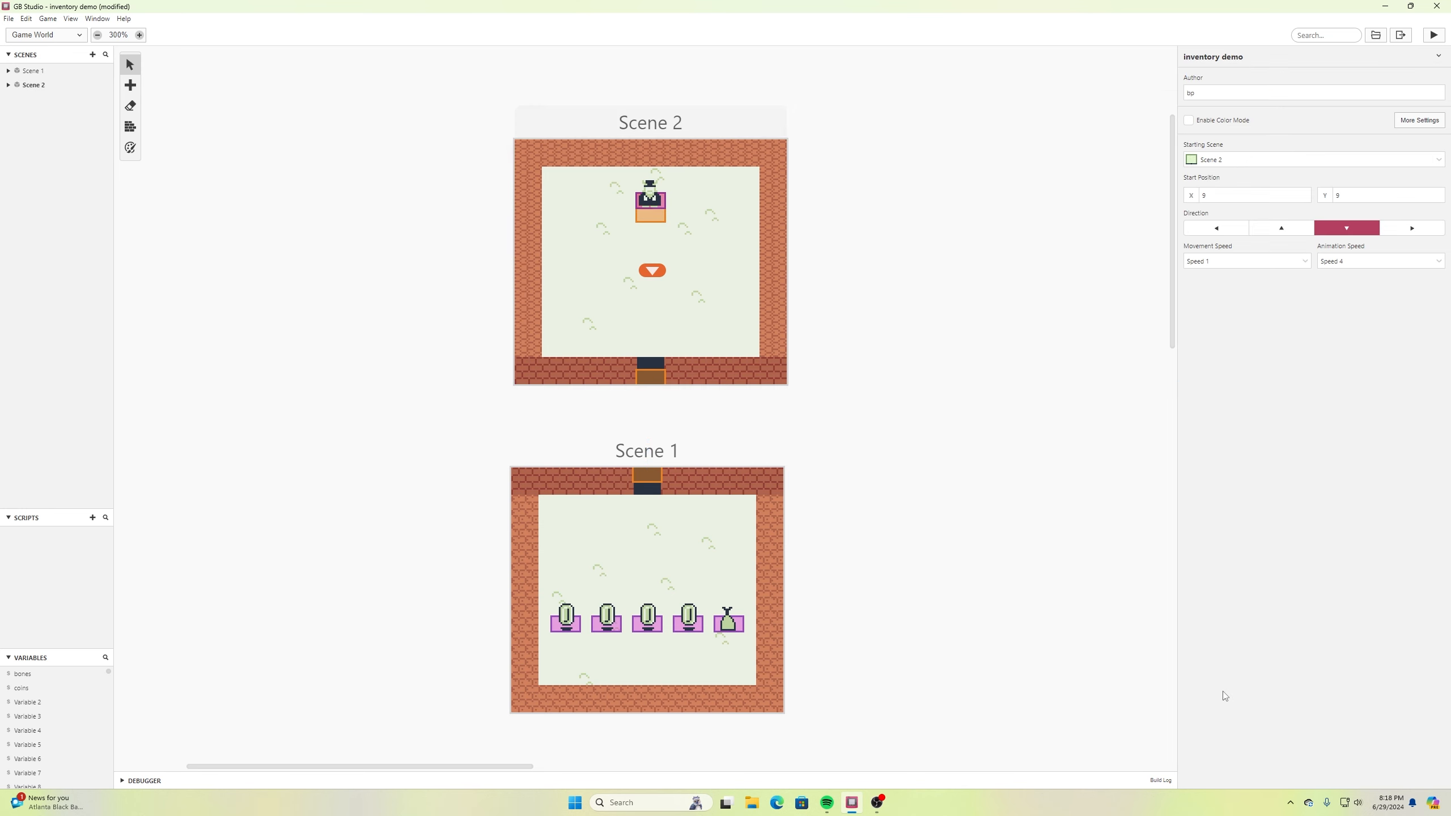
Save the inventory demo project and run the game
click(8, 18)
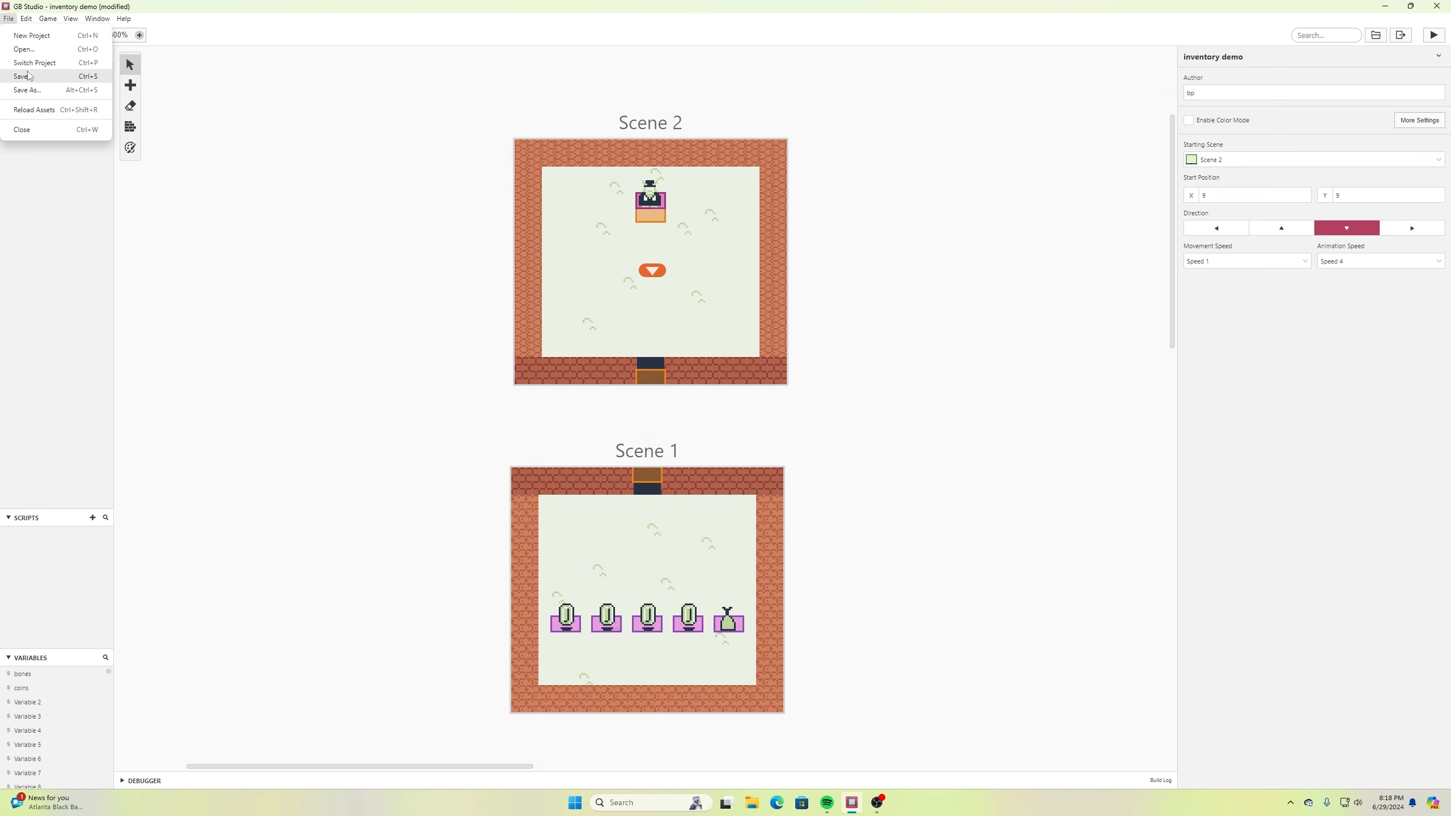
click(25, 74)
click(1435, 35)
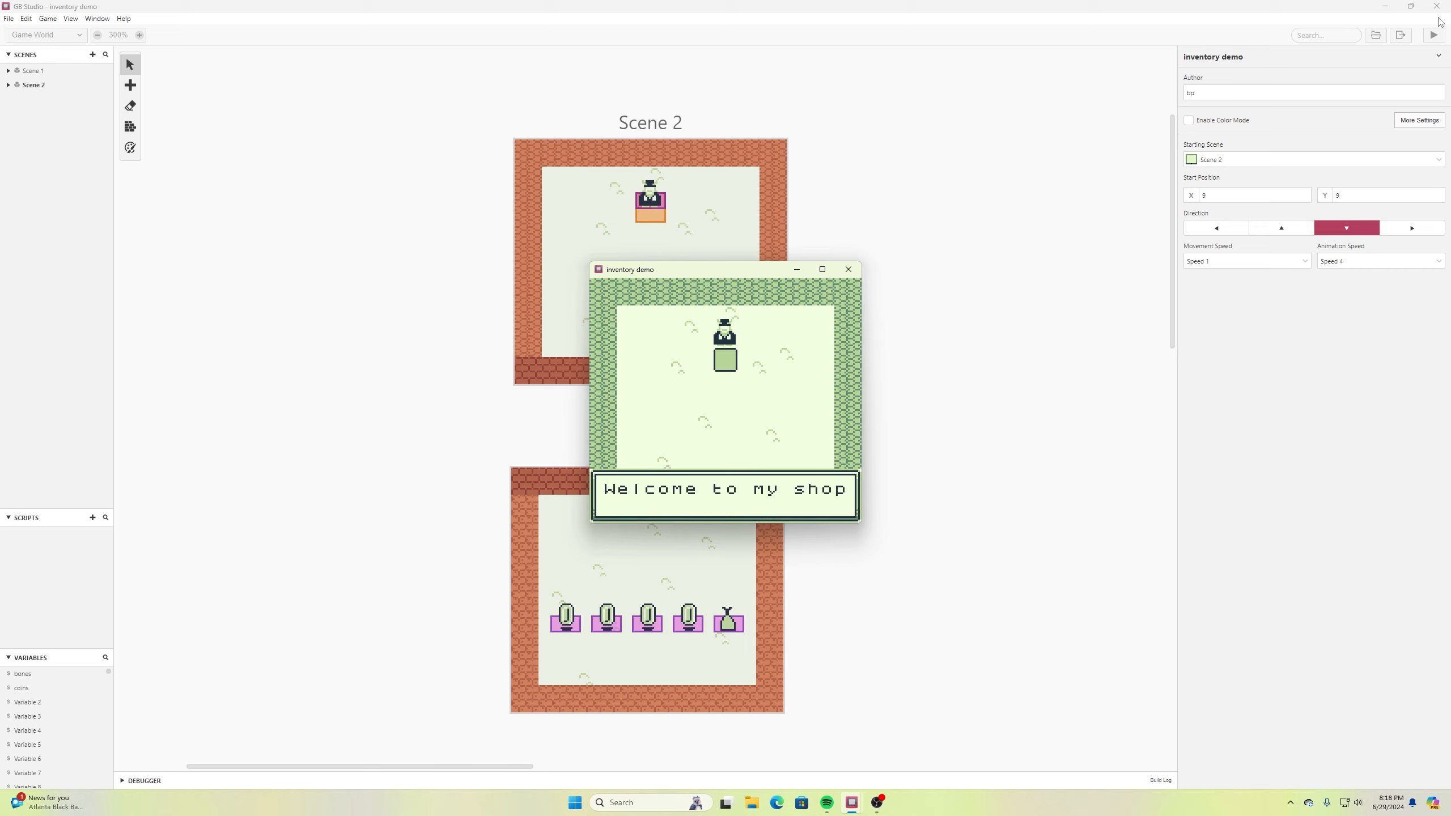
Test choosing the bones (1 coin) option at the shopkeeper without having collected any coins
key(Down)
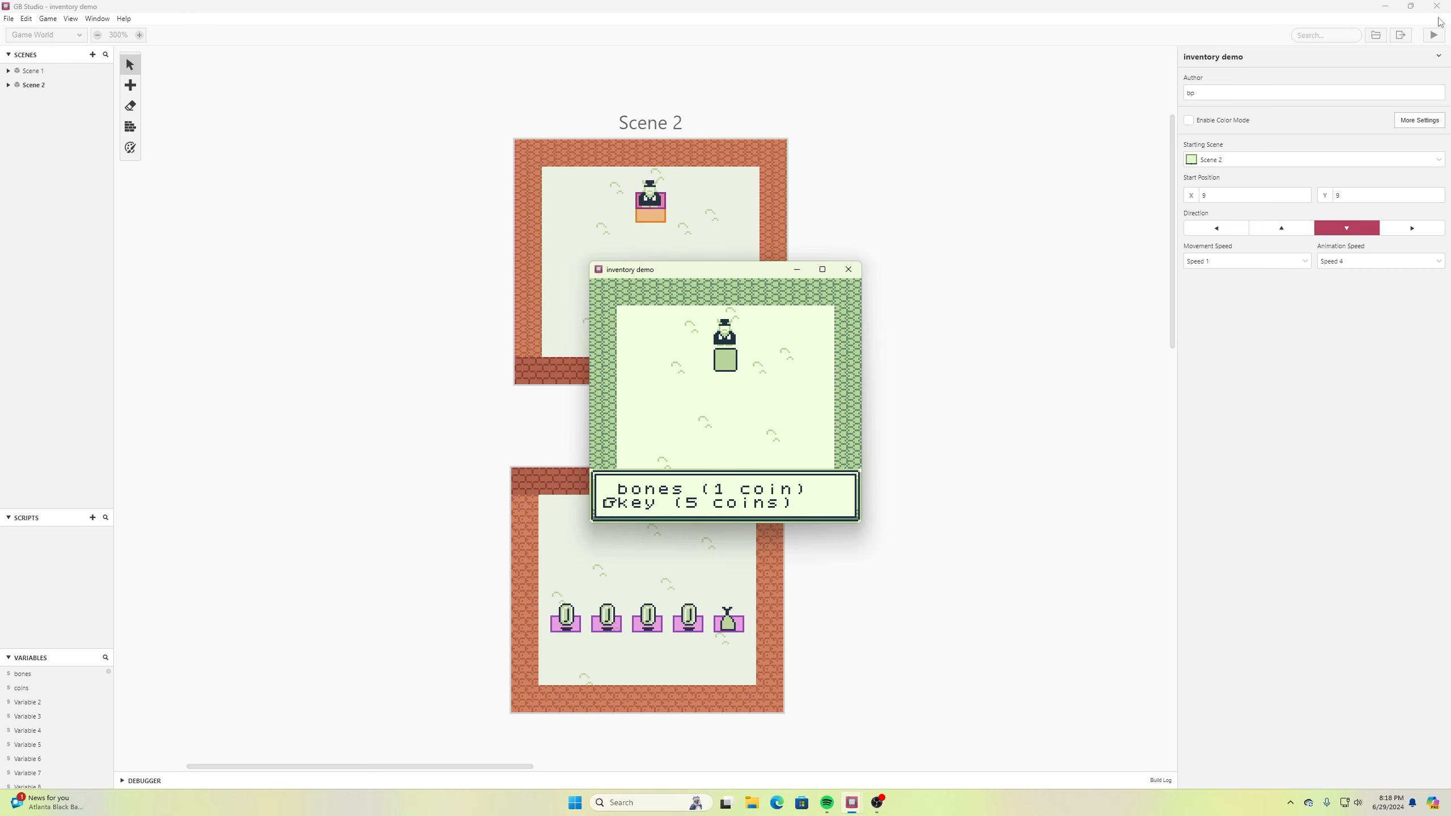
key(Up)
key(z)
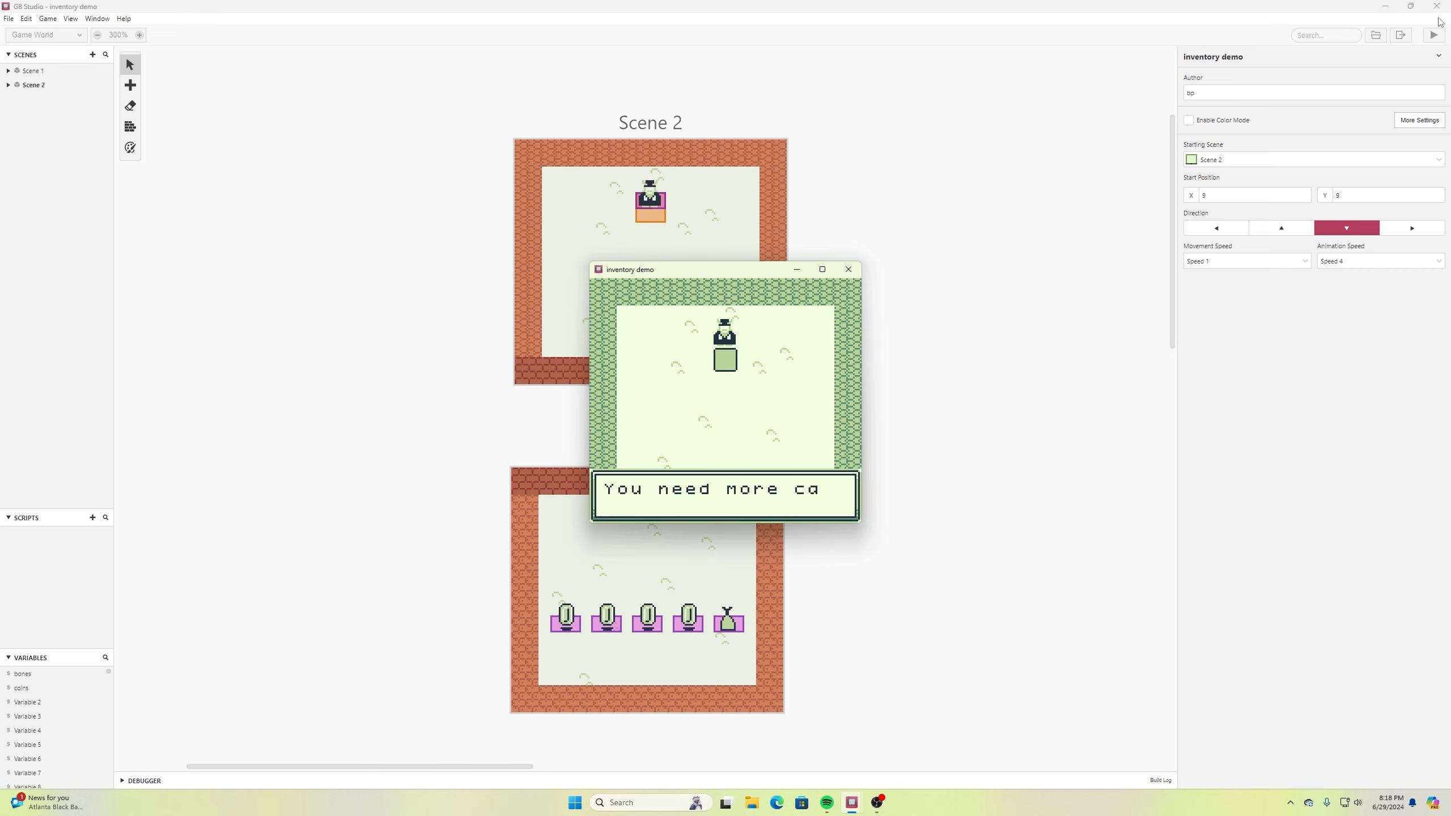
key(z)
Walk the player into Scene 1, collect the row of coins and check the inventory
key(Down)
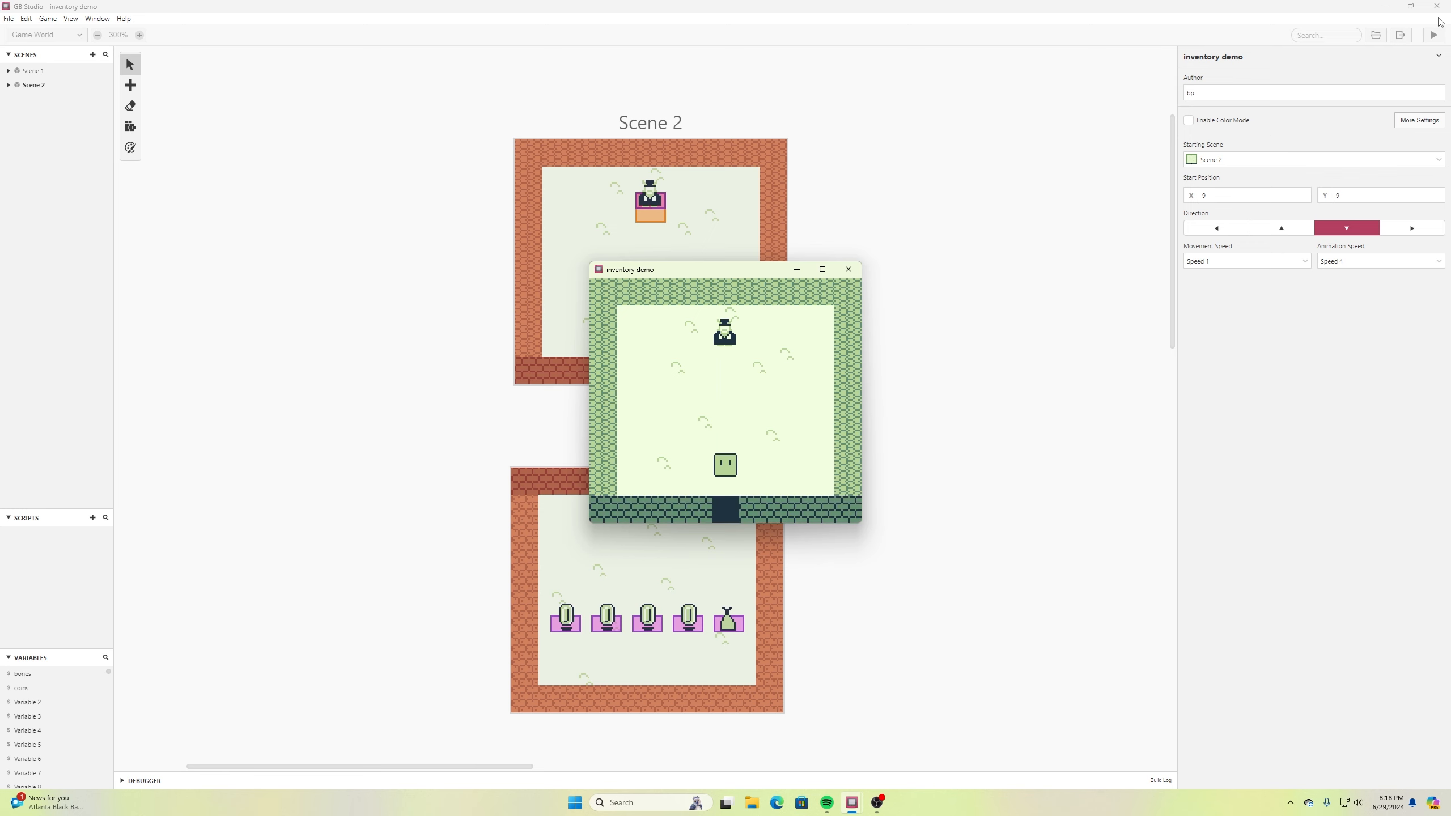
key(Left)
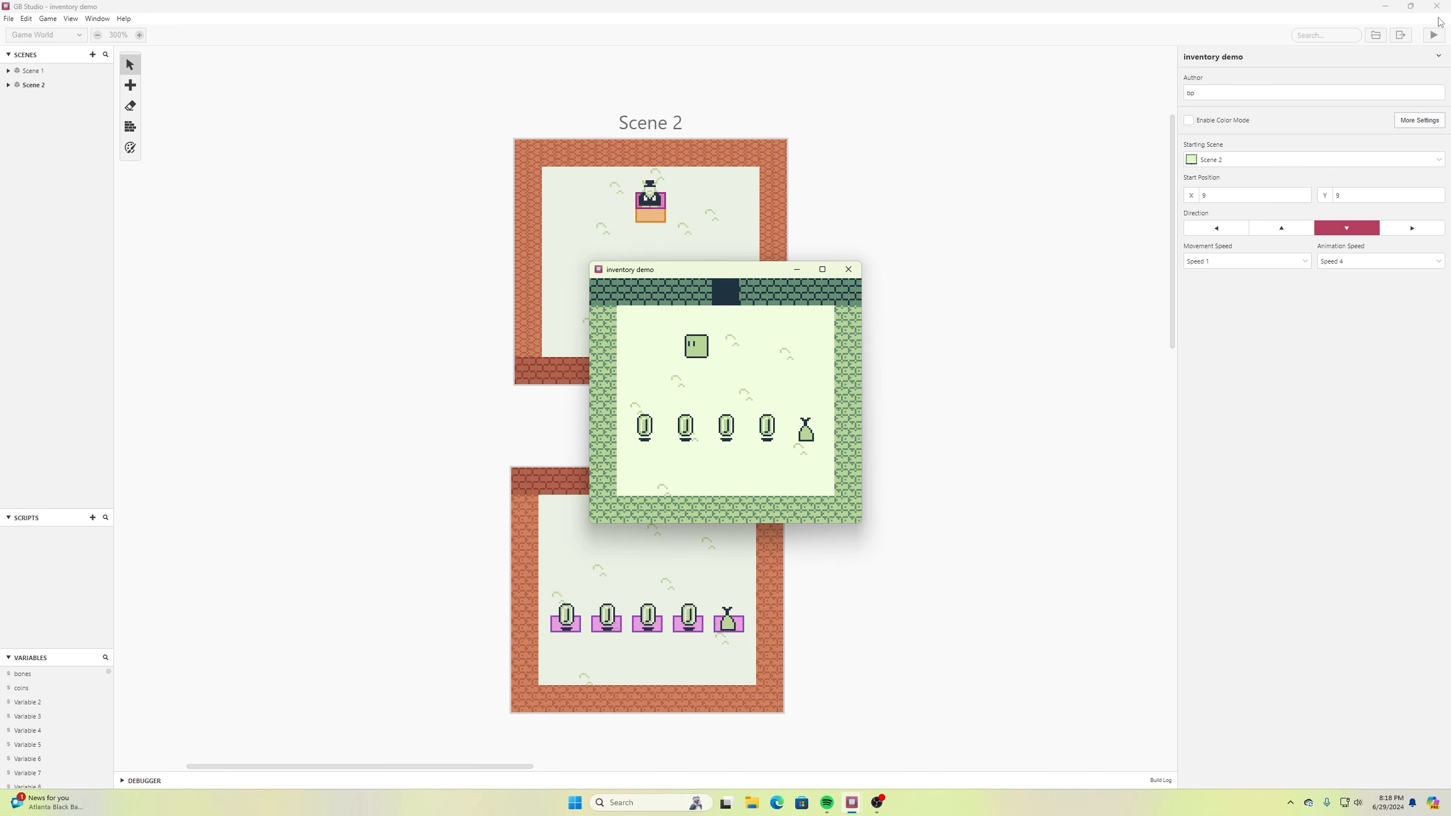
key(Down)
key(Right)
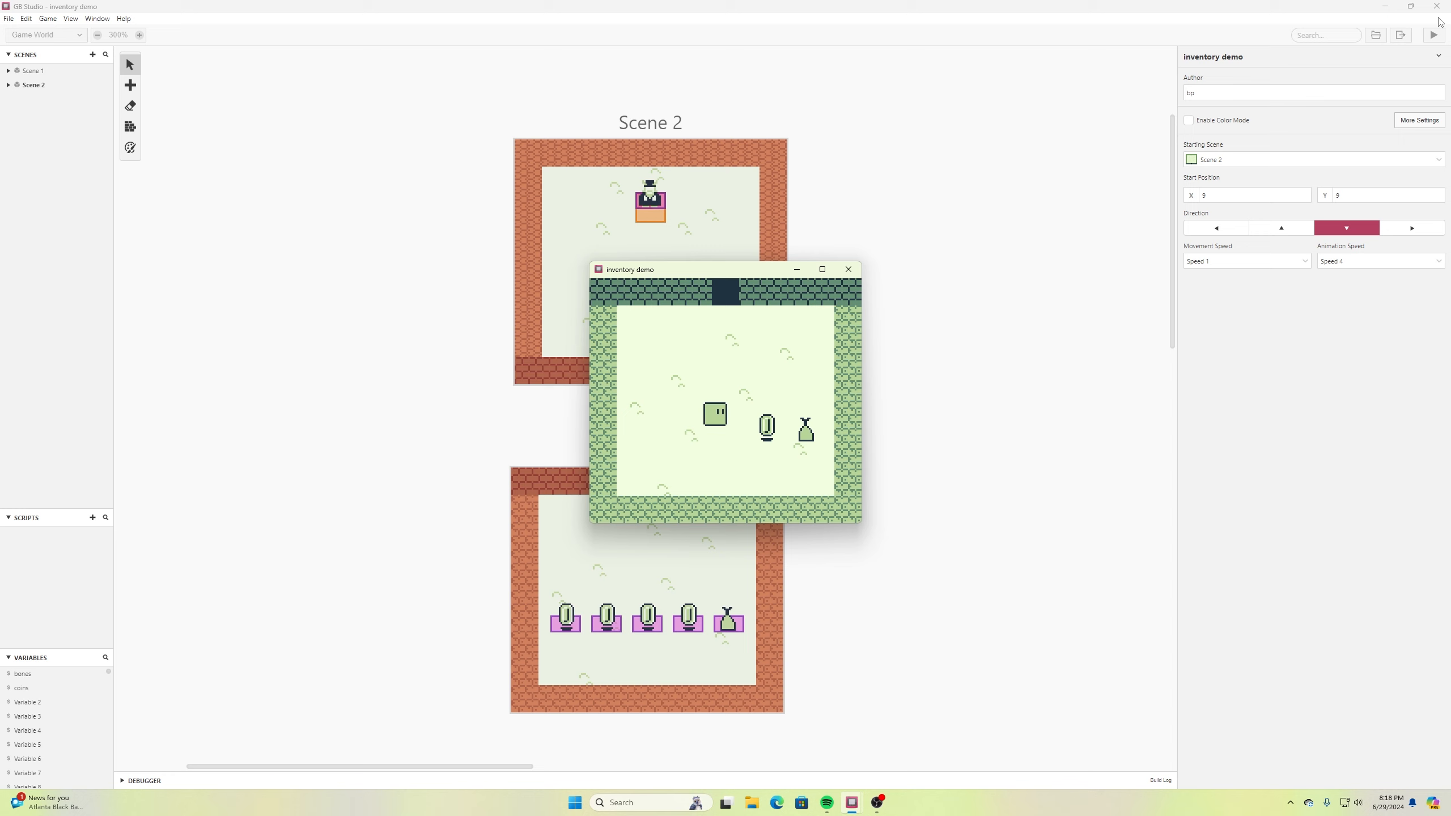
key(Return)
key(z)
Return to the shopkeeper in Scene 2, test buying bones with the collected coins, and close the game preview
key(Up)
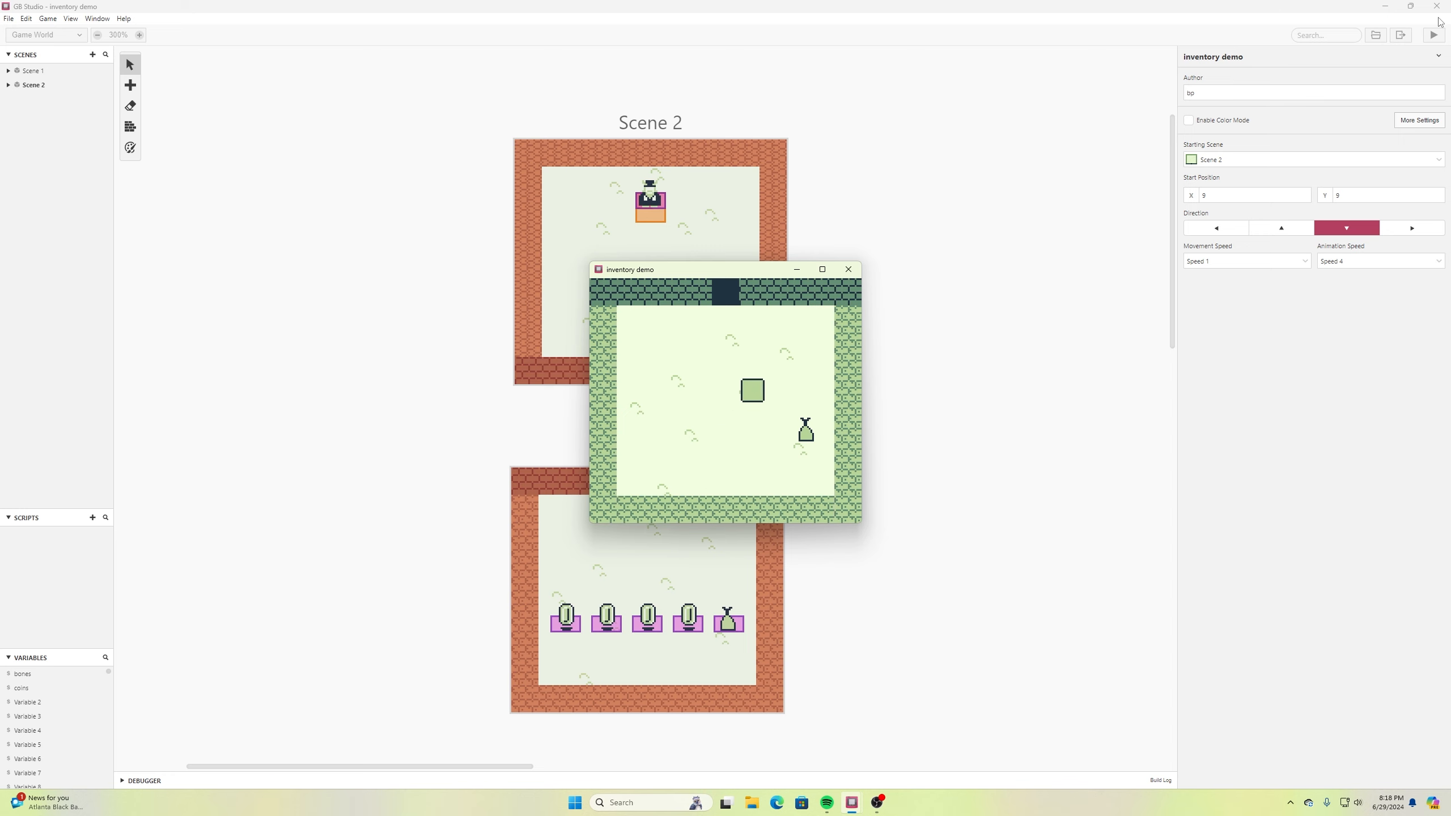
key(Left)
key(Up)
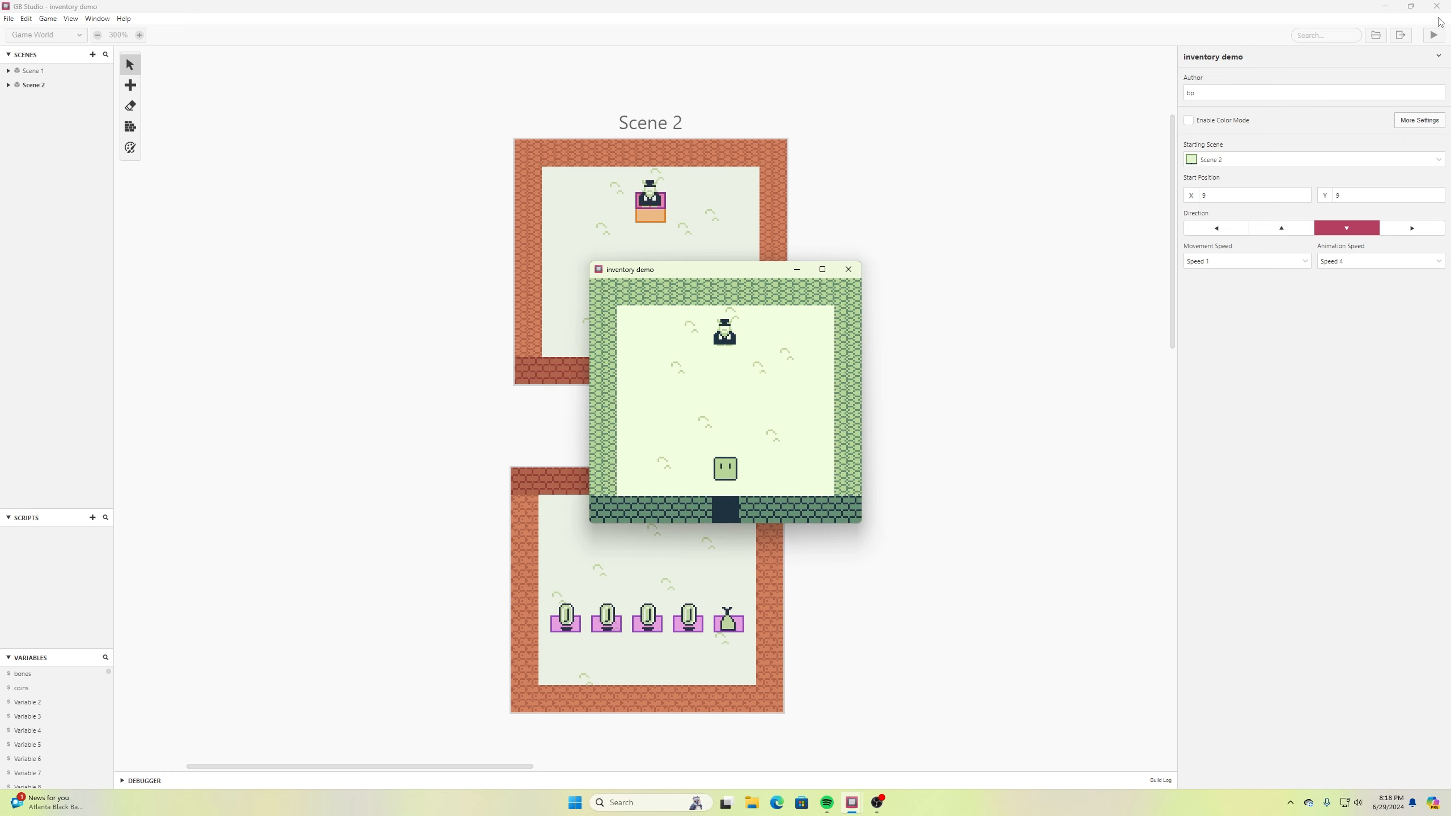
key(Up)
key(Up)
key(z)
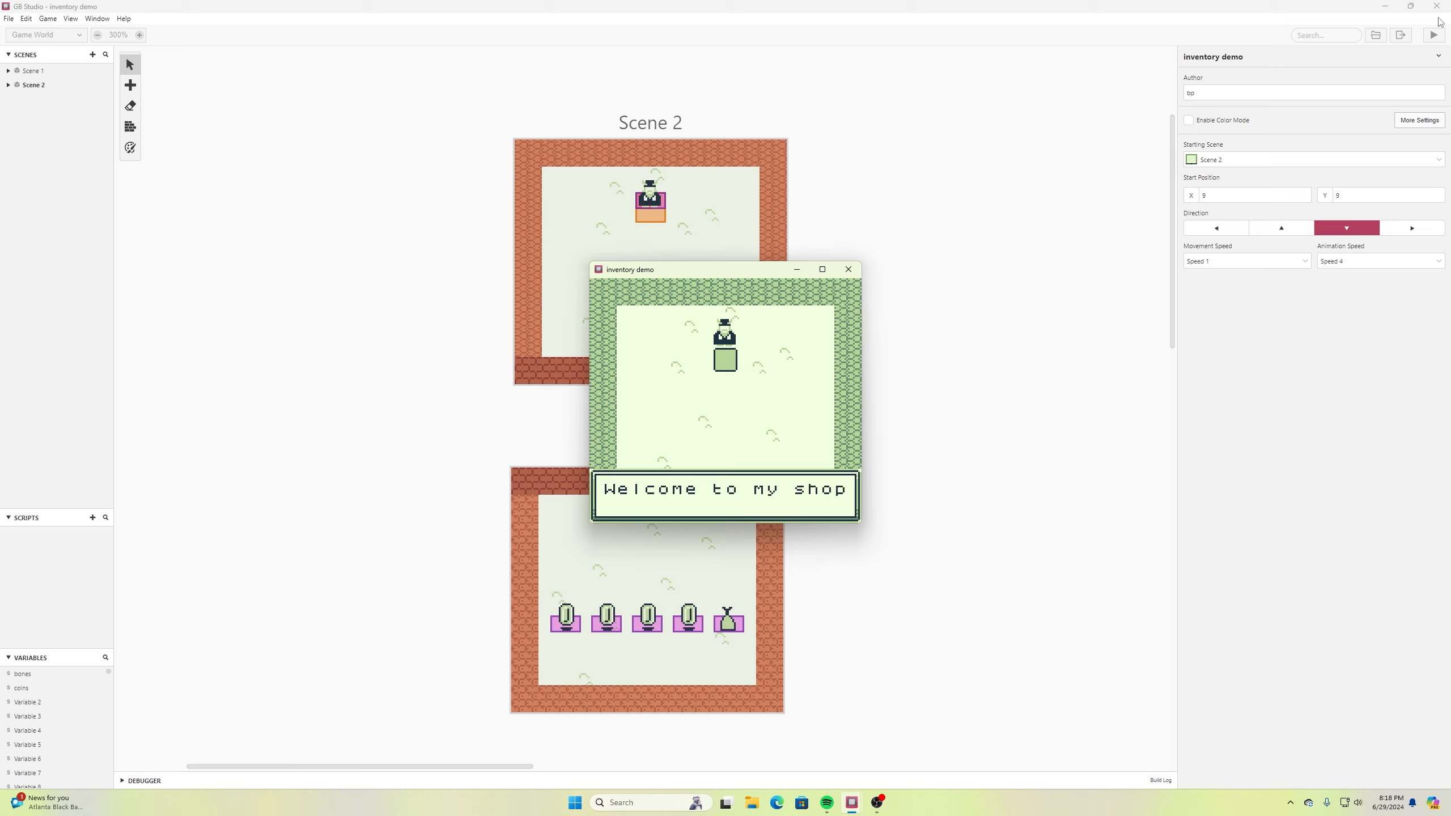
key(z)
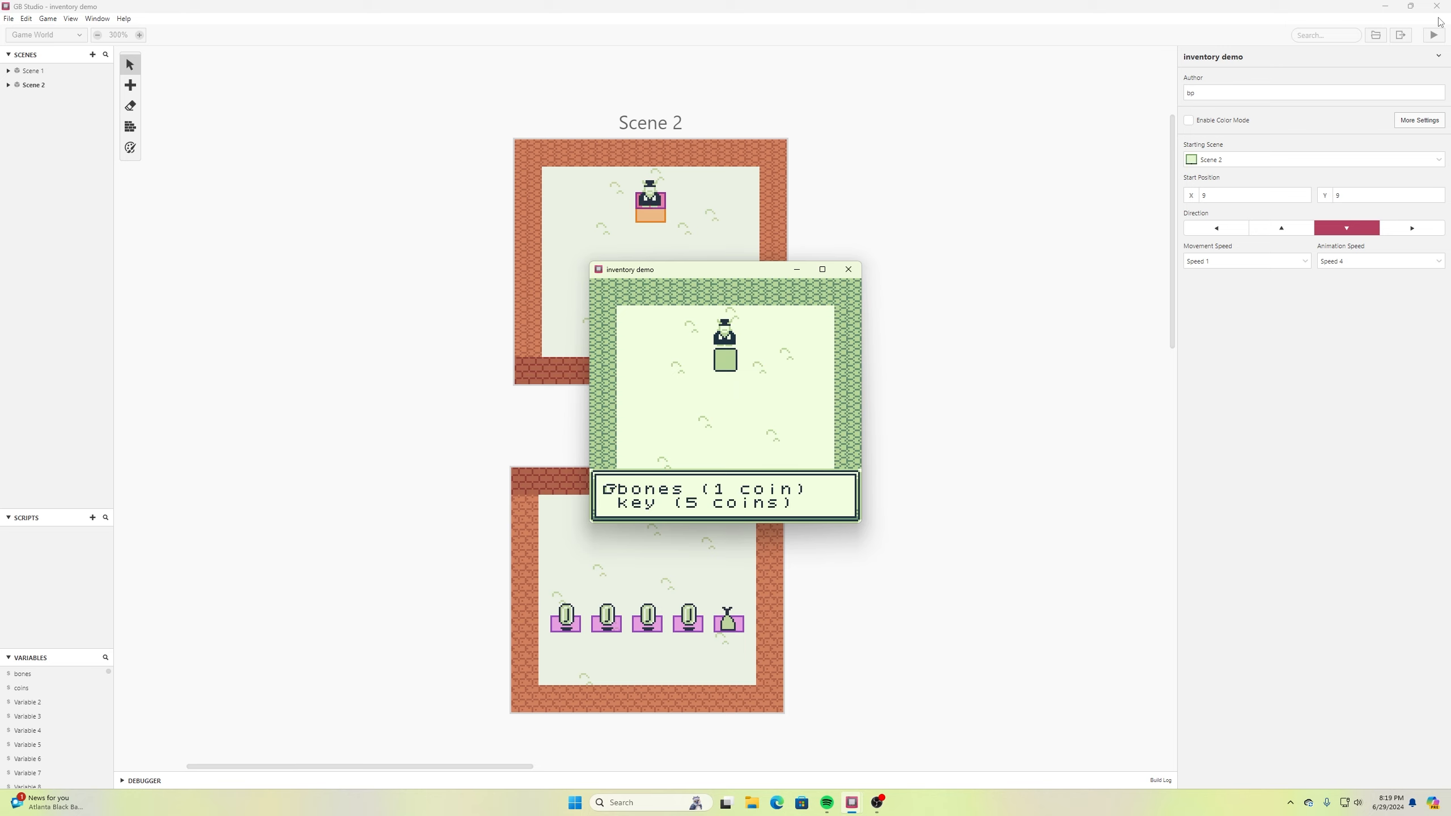
key(z)
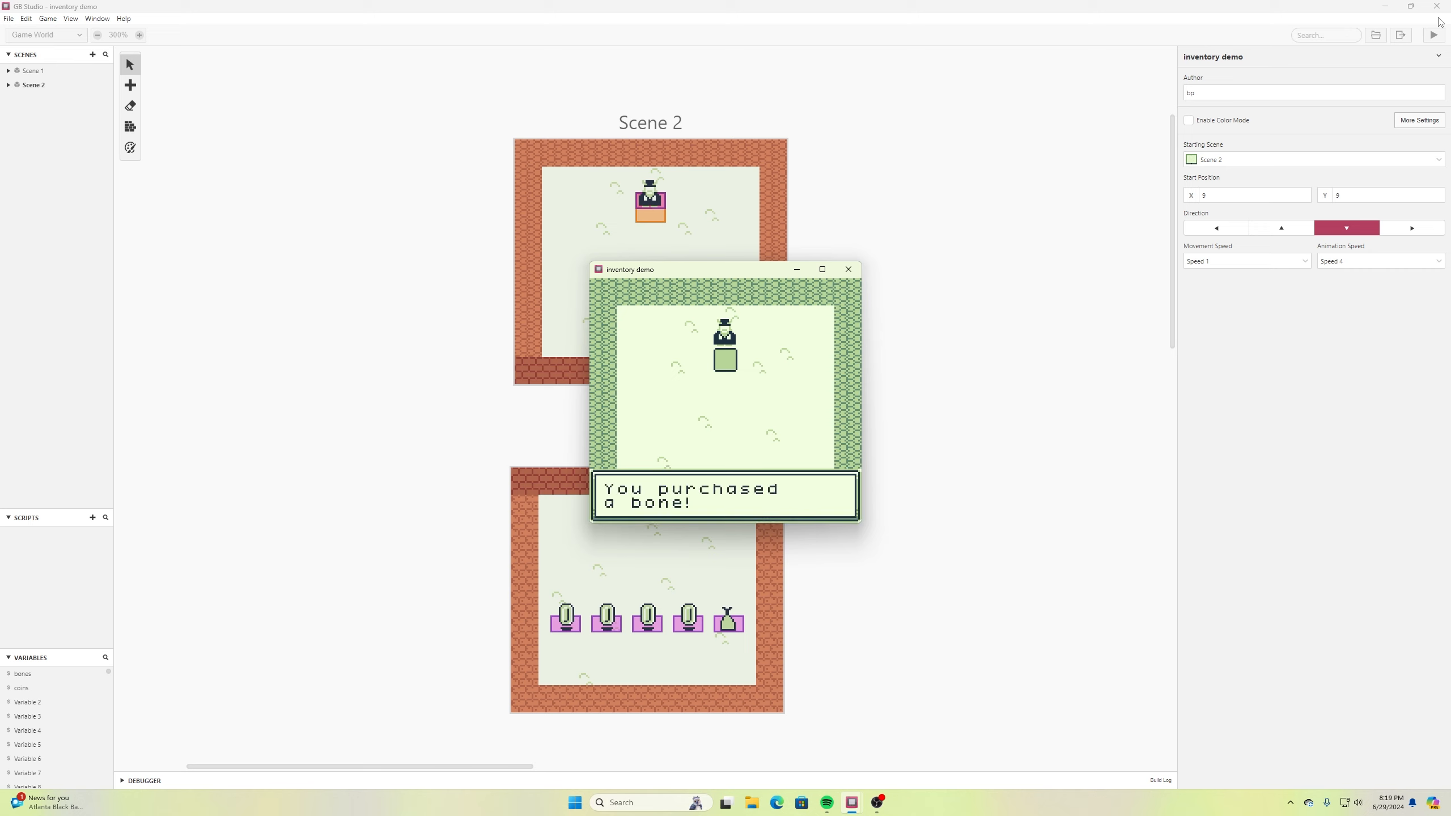
key(z)
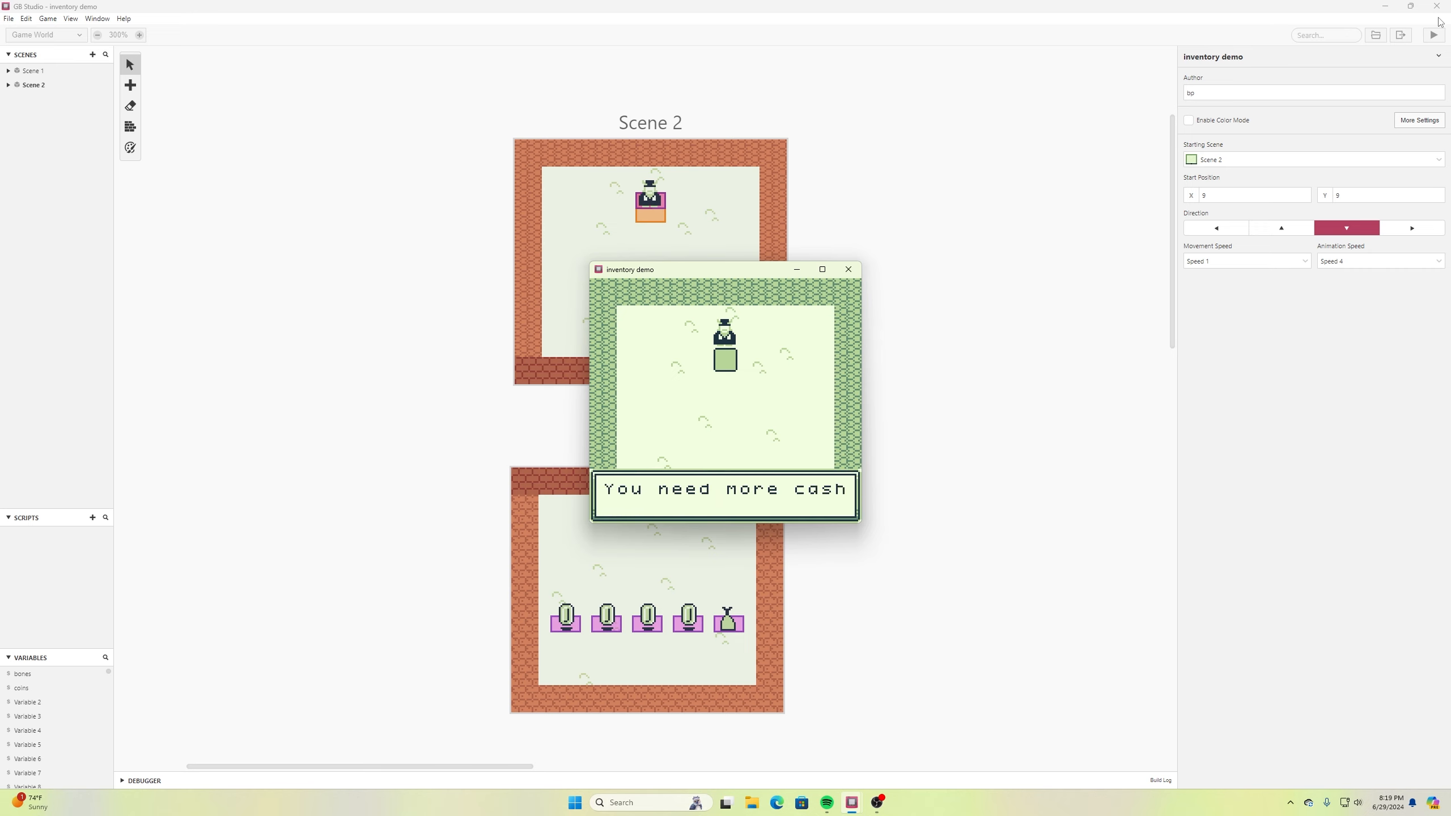
key(z)
key(Down)
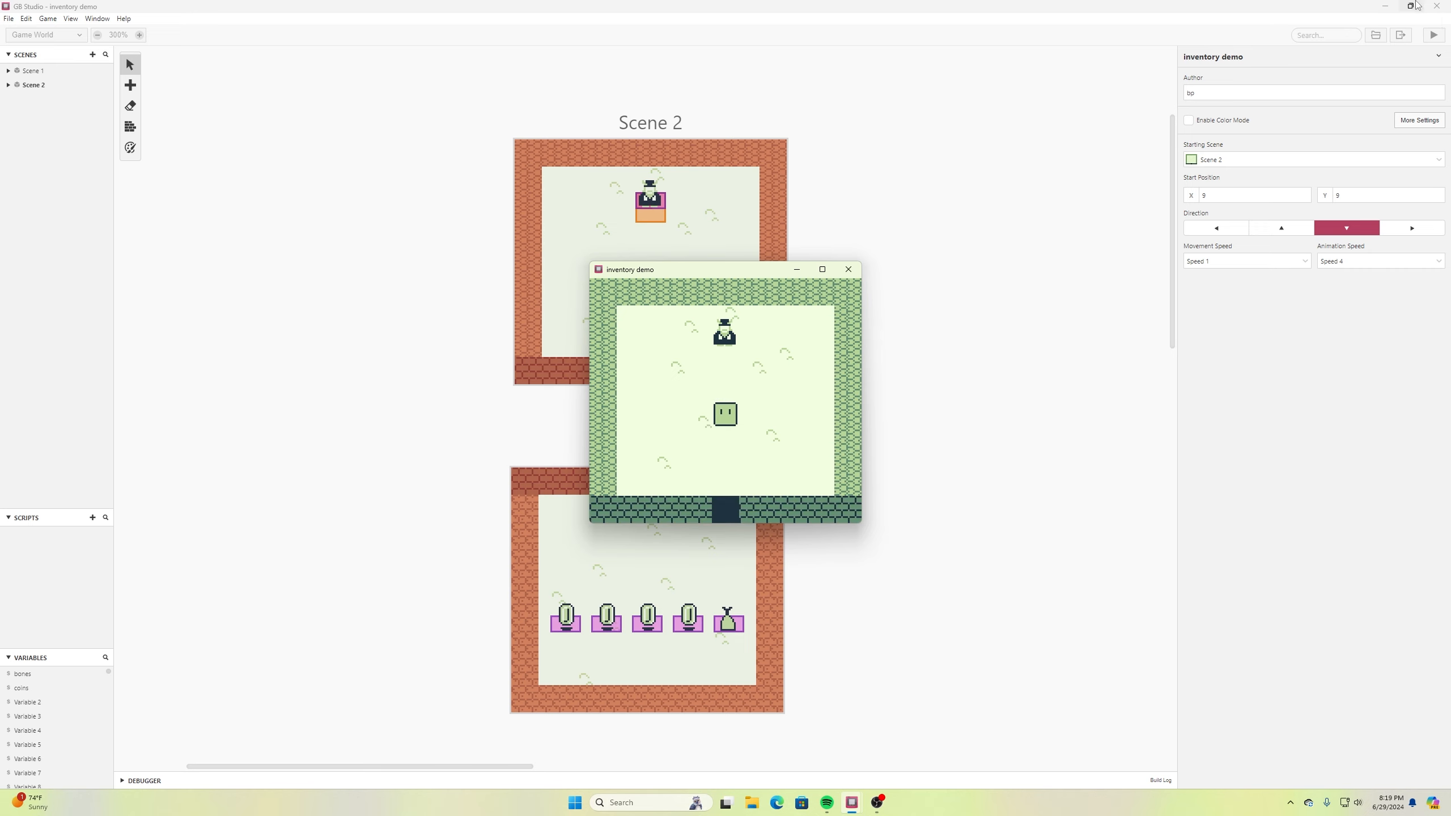
click(849, 269)
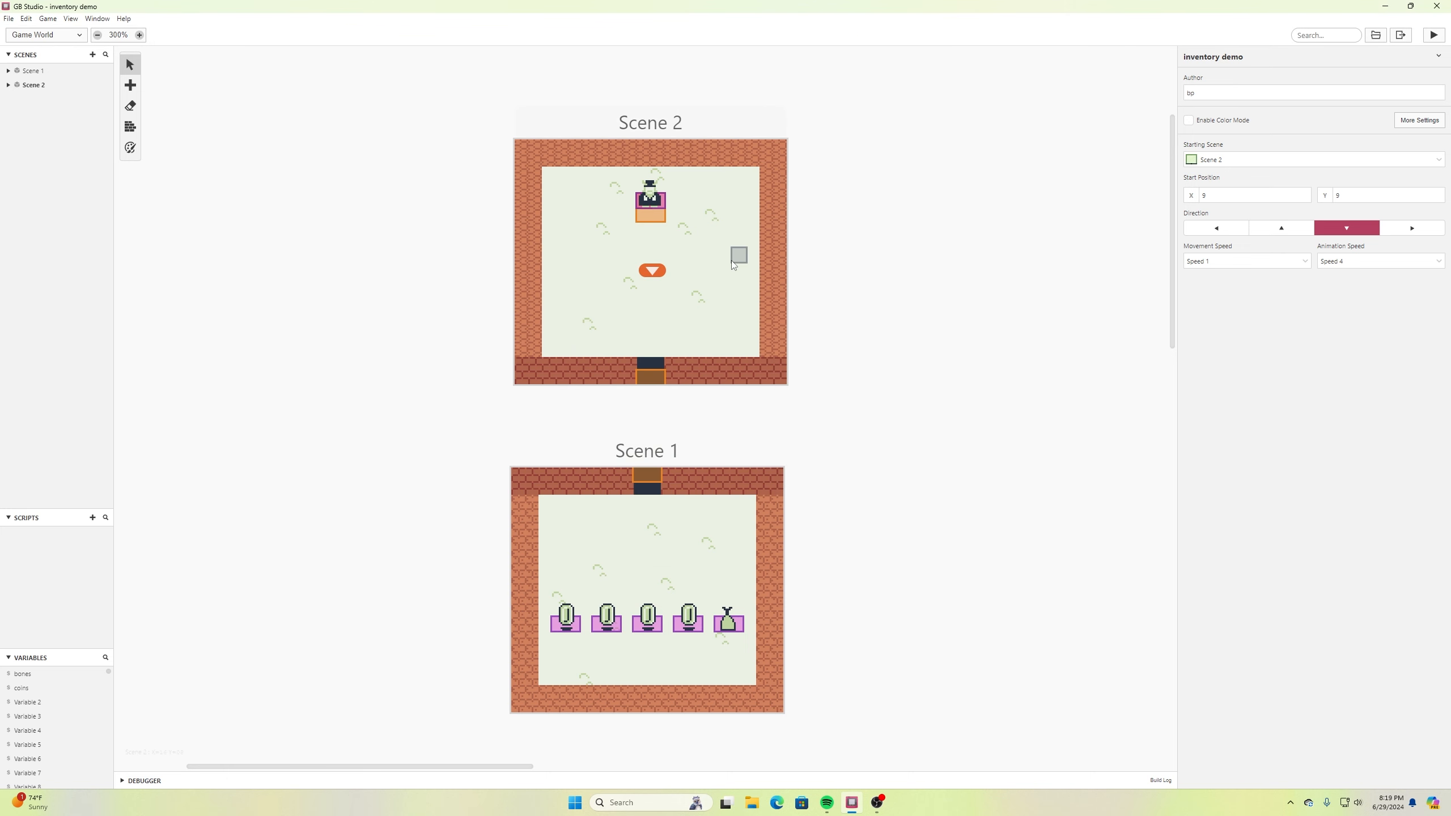
Move the "You need more cash" dialogue event of the shop trigger into the Else branch of the coins check
click(660, 216)
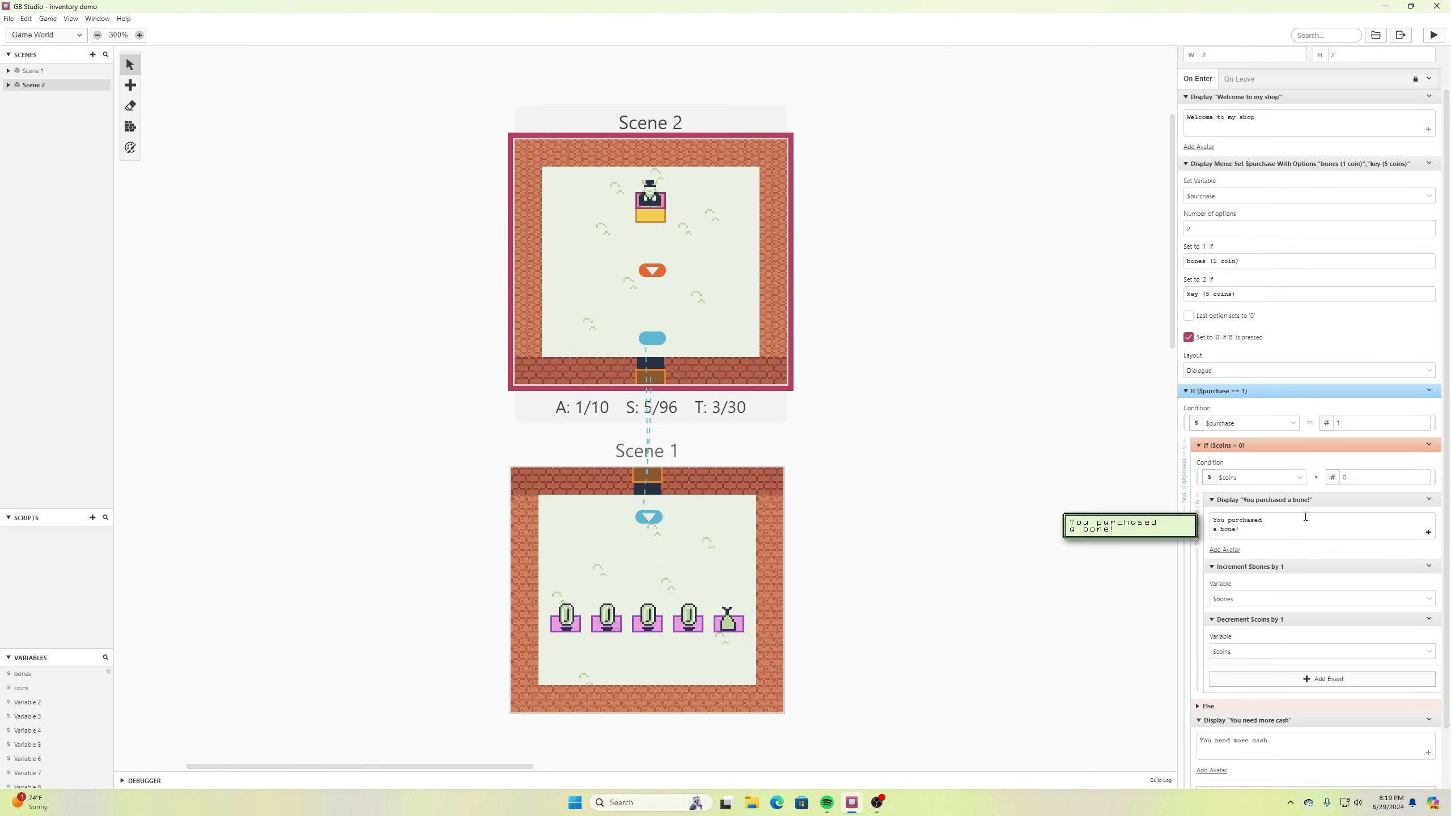
scroll(1308, 525, down, 1)
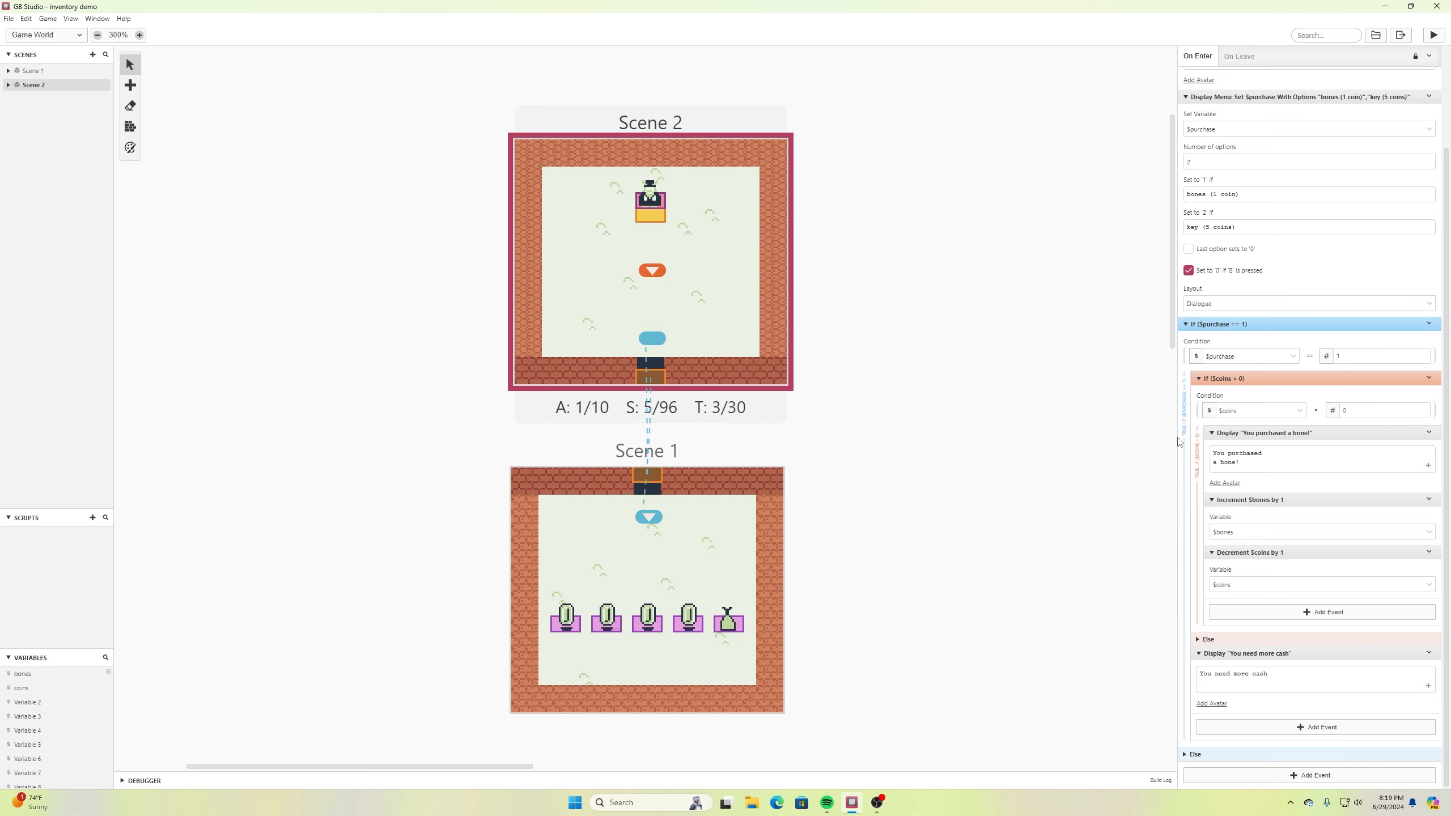
mouse_move(1249, 685)
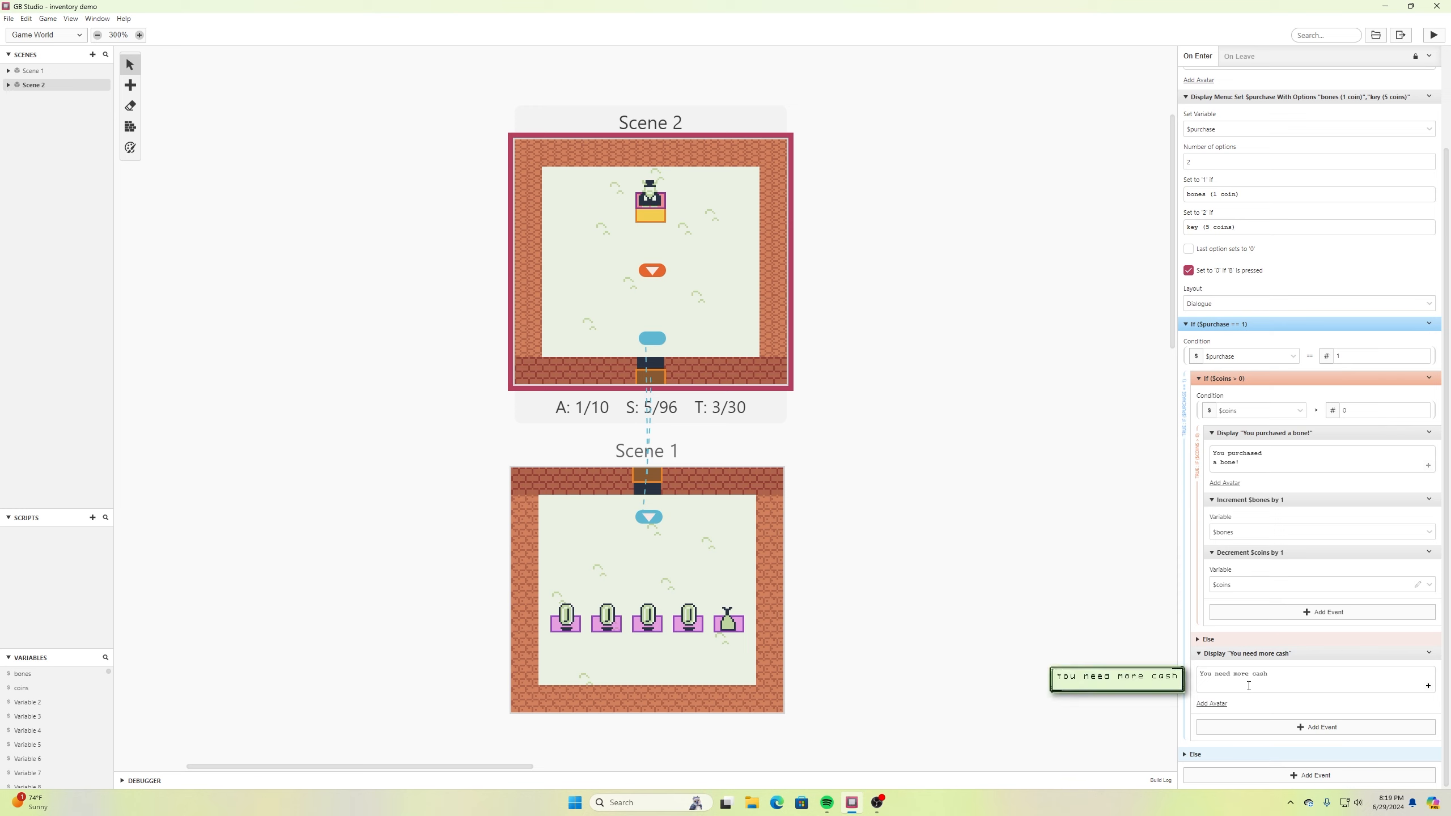
click(1198, 640)
scroll(1208, 620, down, 1)
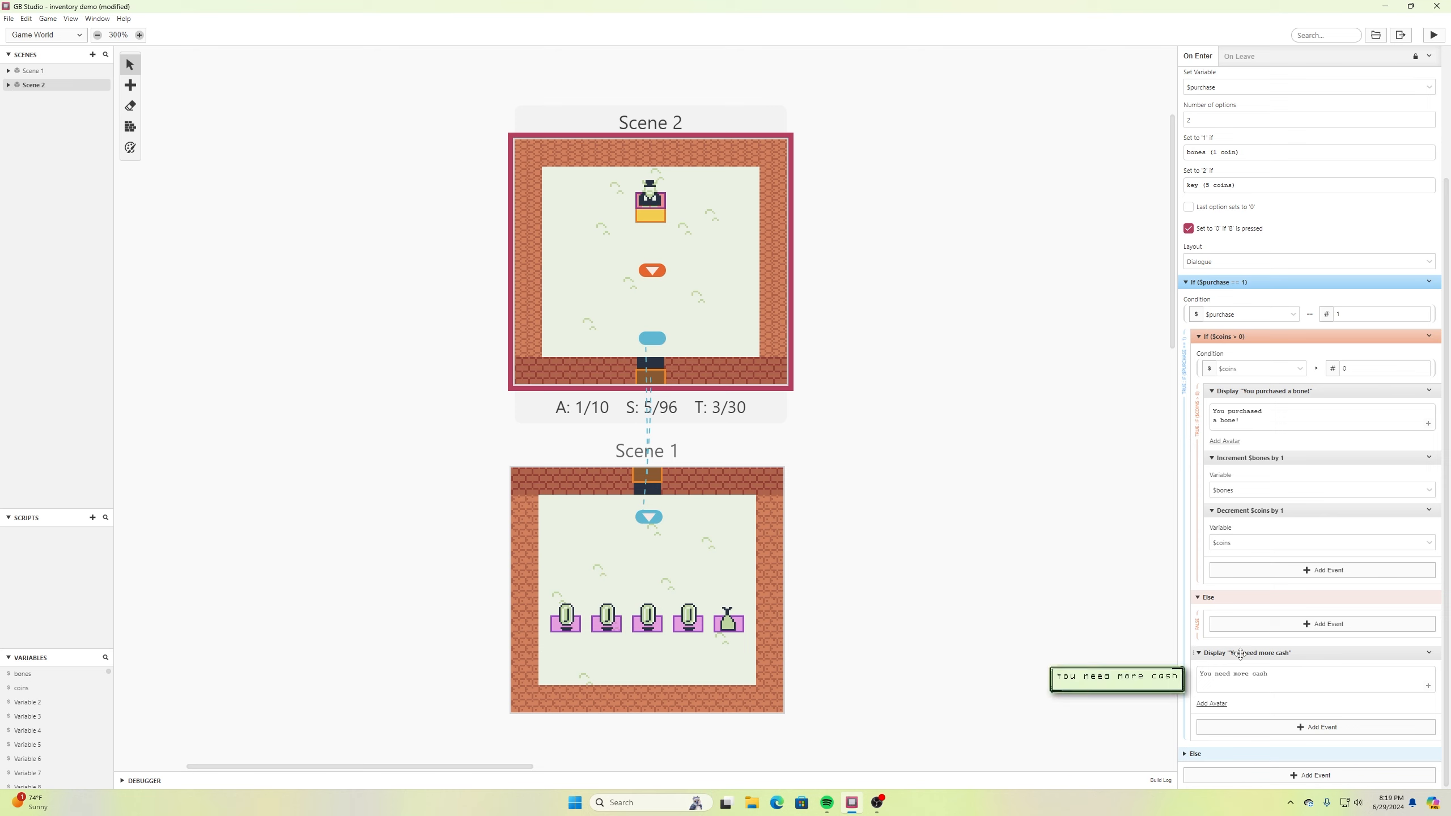
drag(1239, 653, 1263, 680)
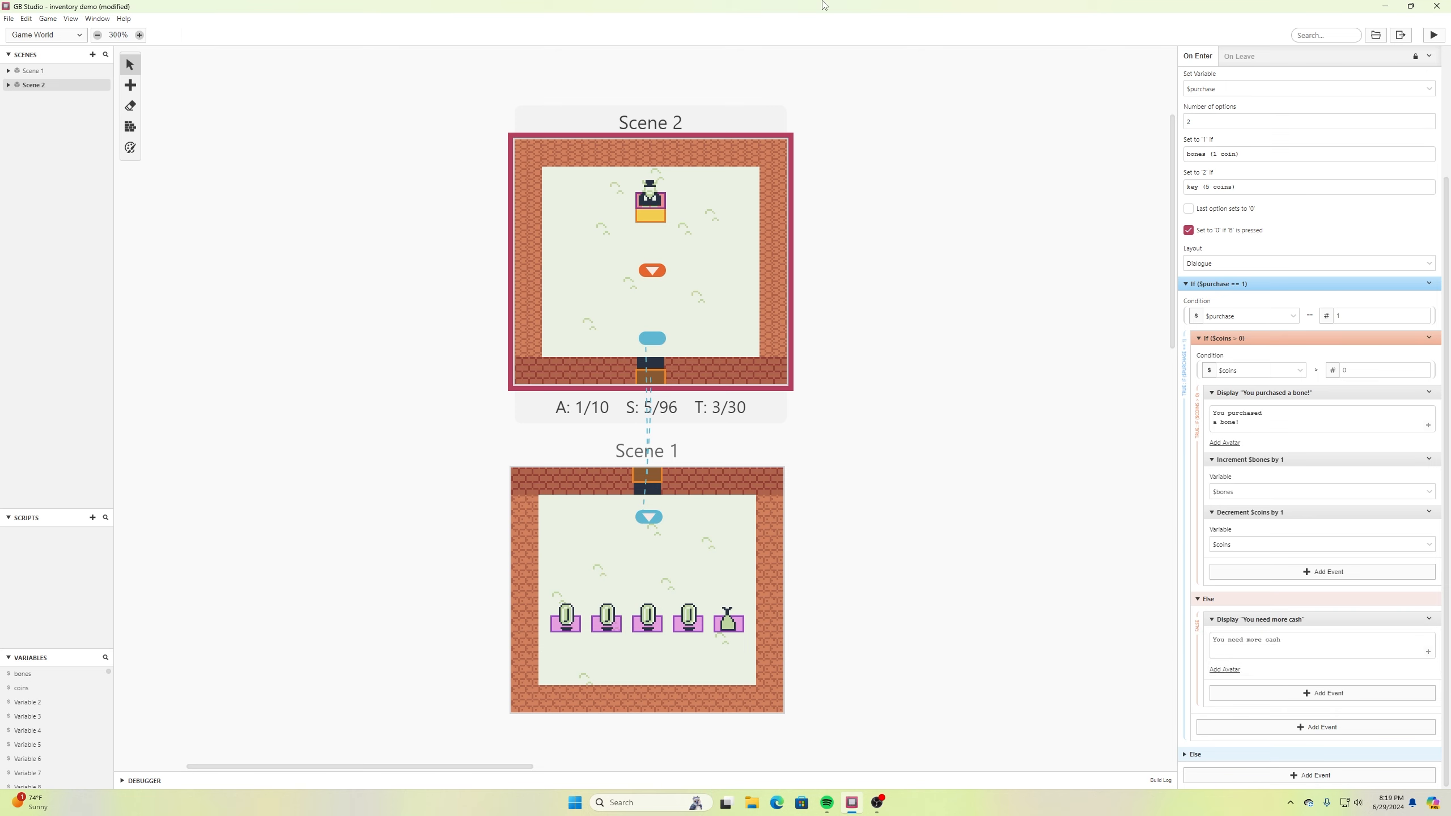
Save the project with the corrected shop script and run the game again
click(8, 18)
click(80, 73)
click(1435, 32)
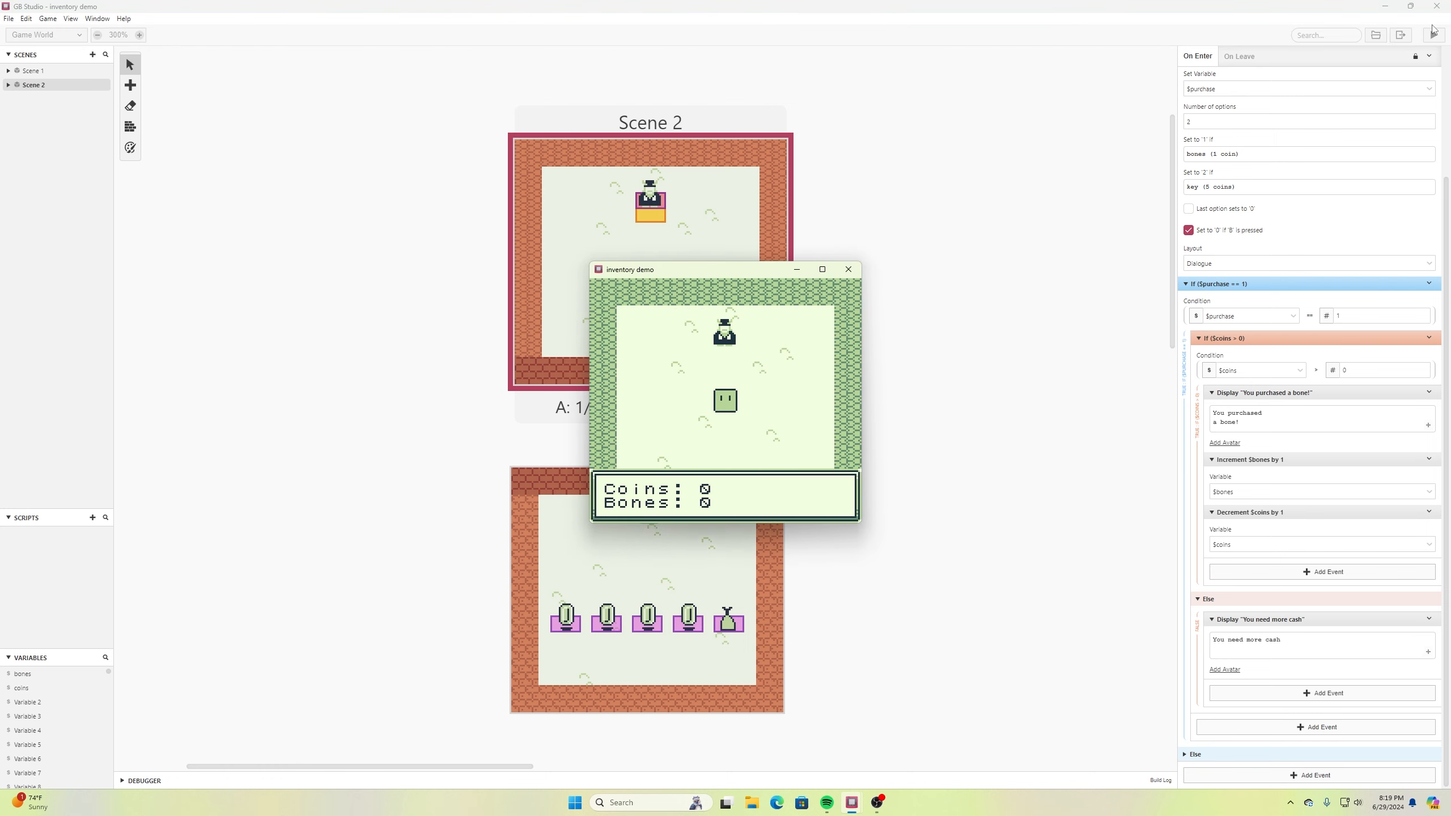
Retest the bones option at the shopkeeper with no coins in the inventory
key(Down)
key(Up)
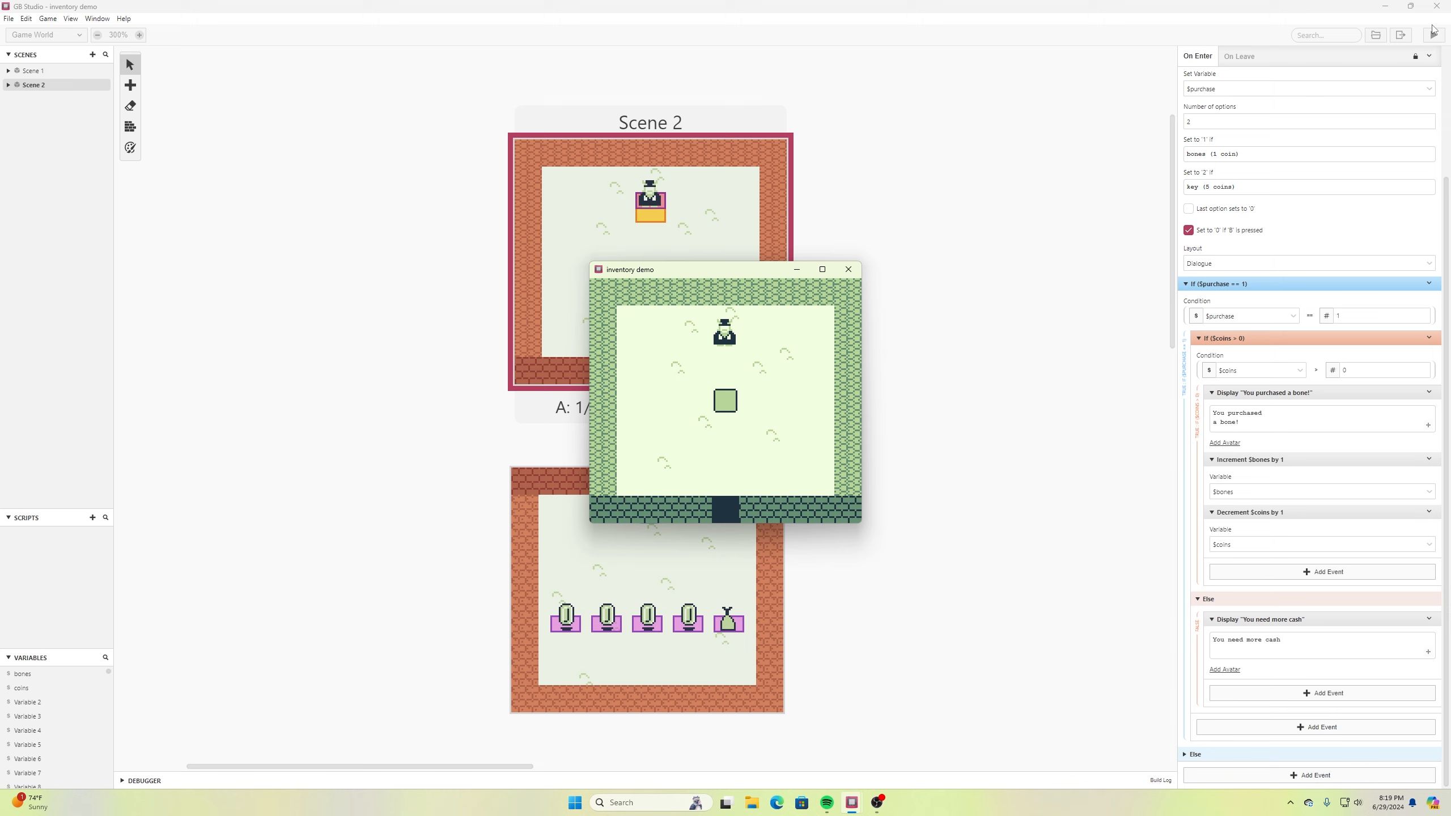
key(z)
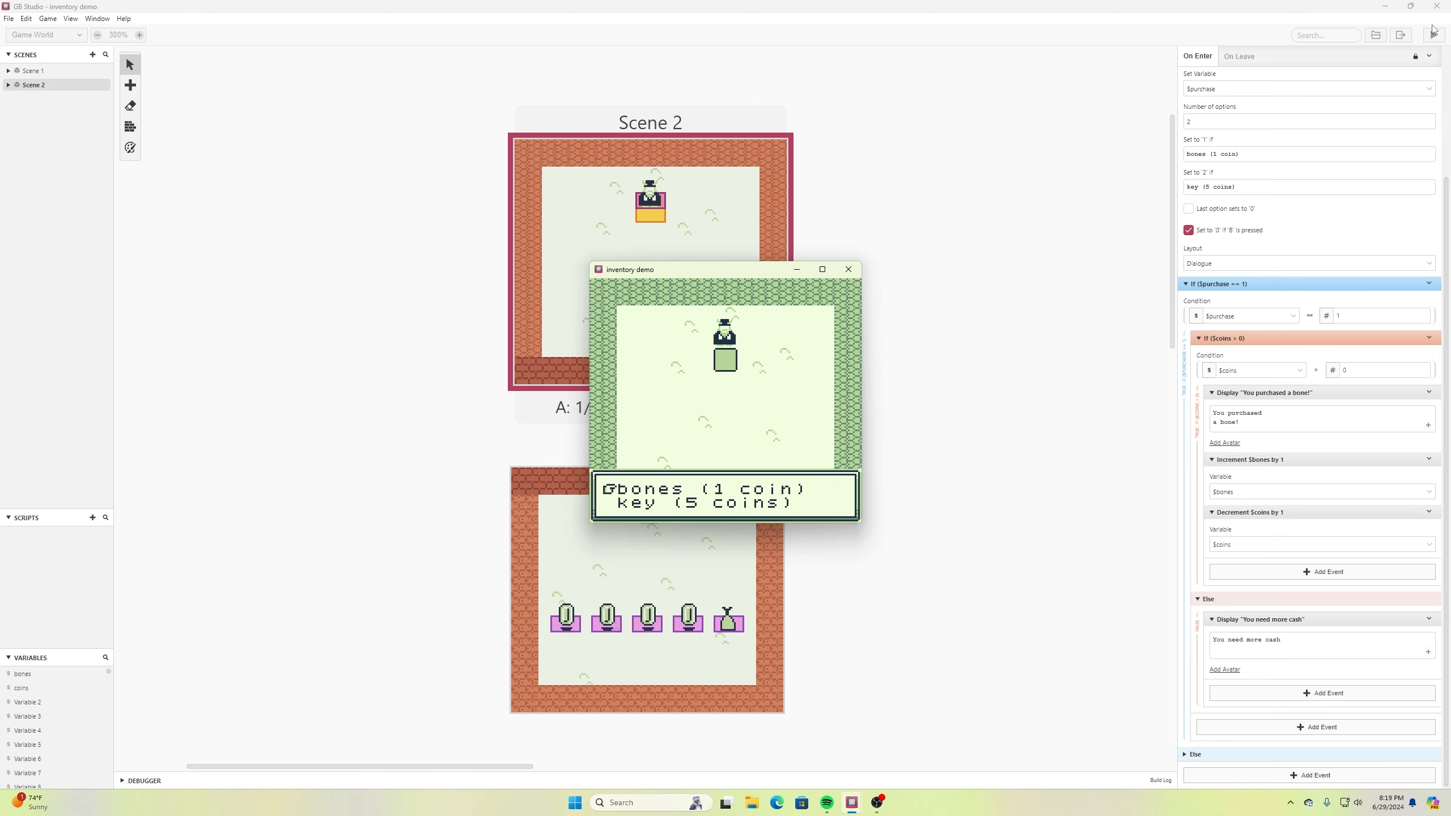
key(z)
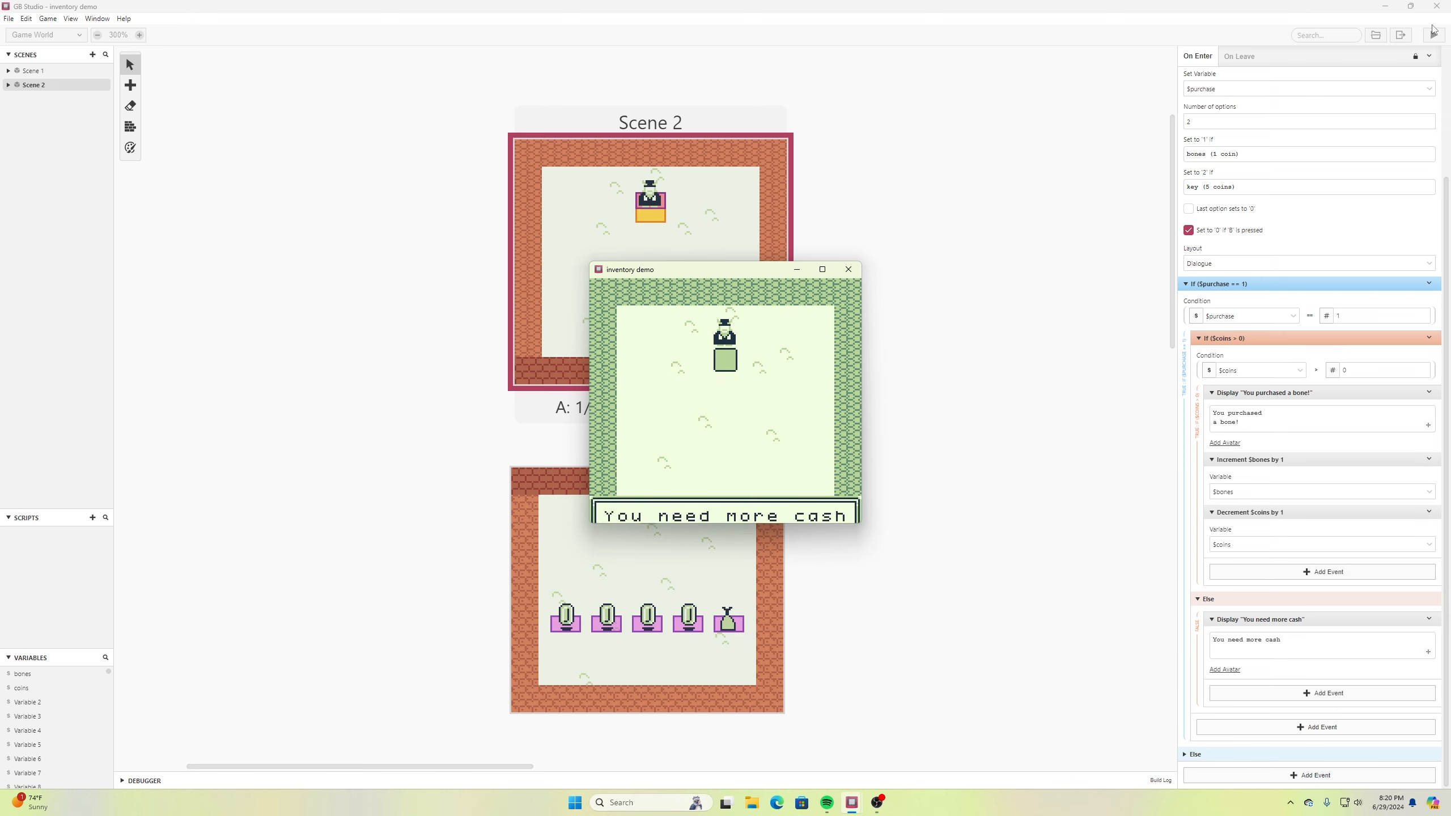
key(z)
Leave the shop for Scene 1 and collect the four coins
key(Down)
key(Down)
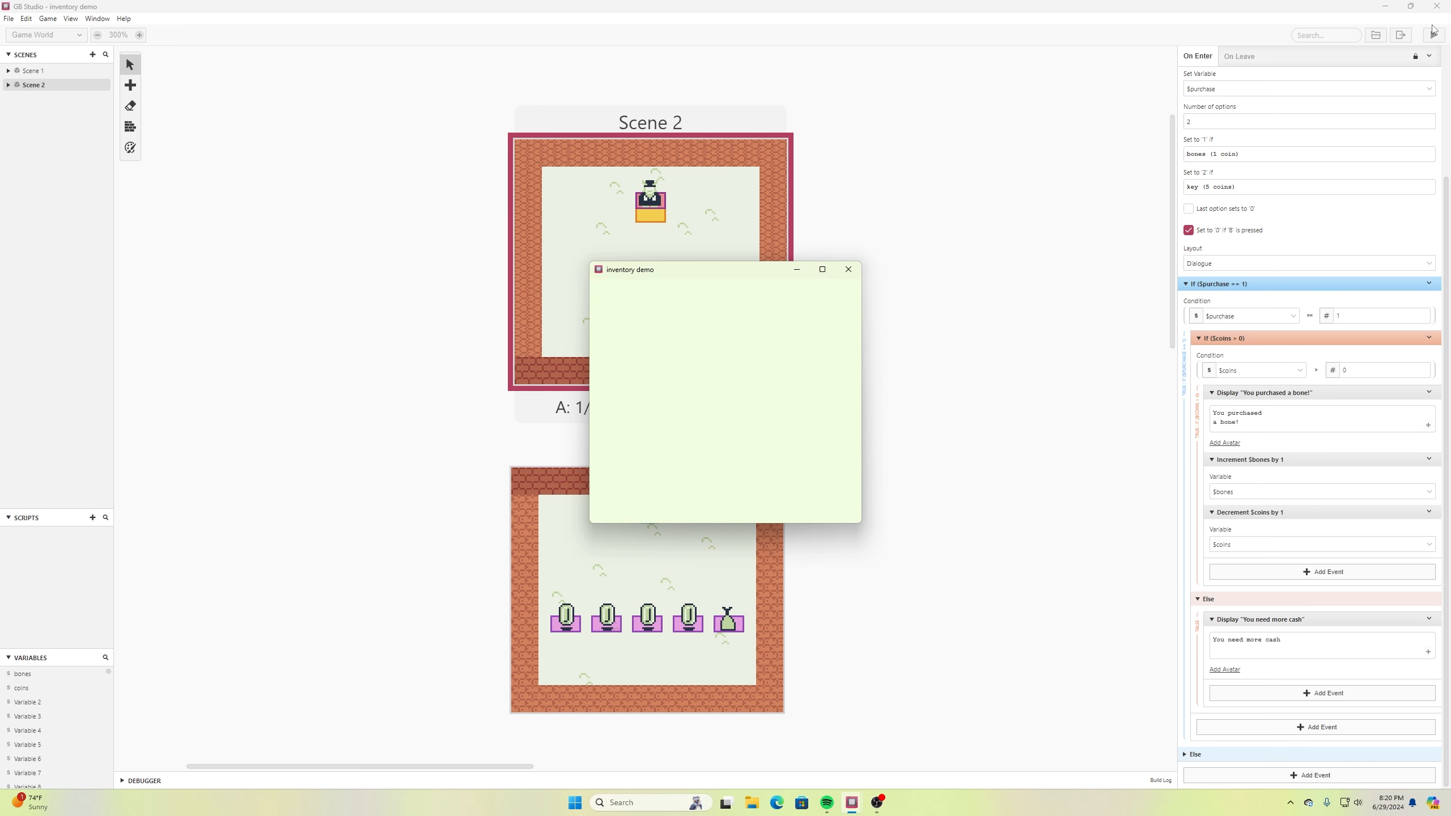
key(Down)
key(Left)
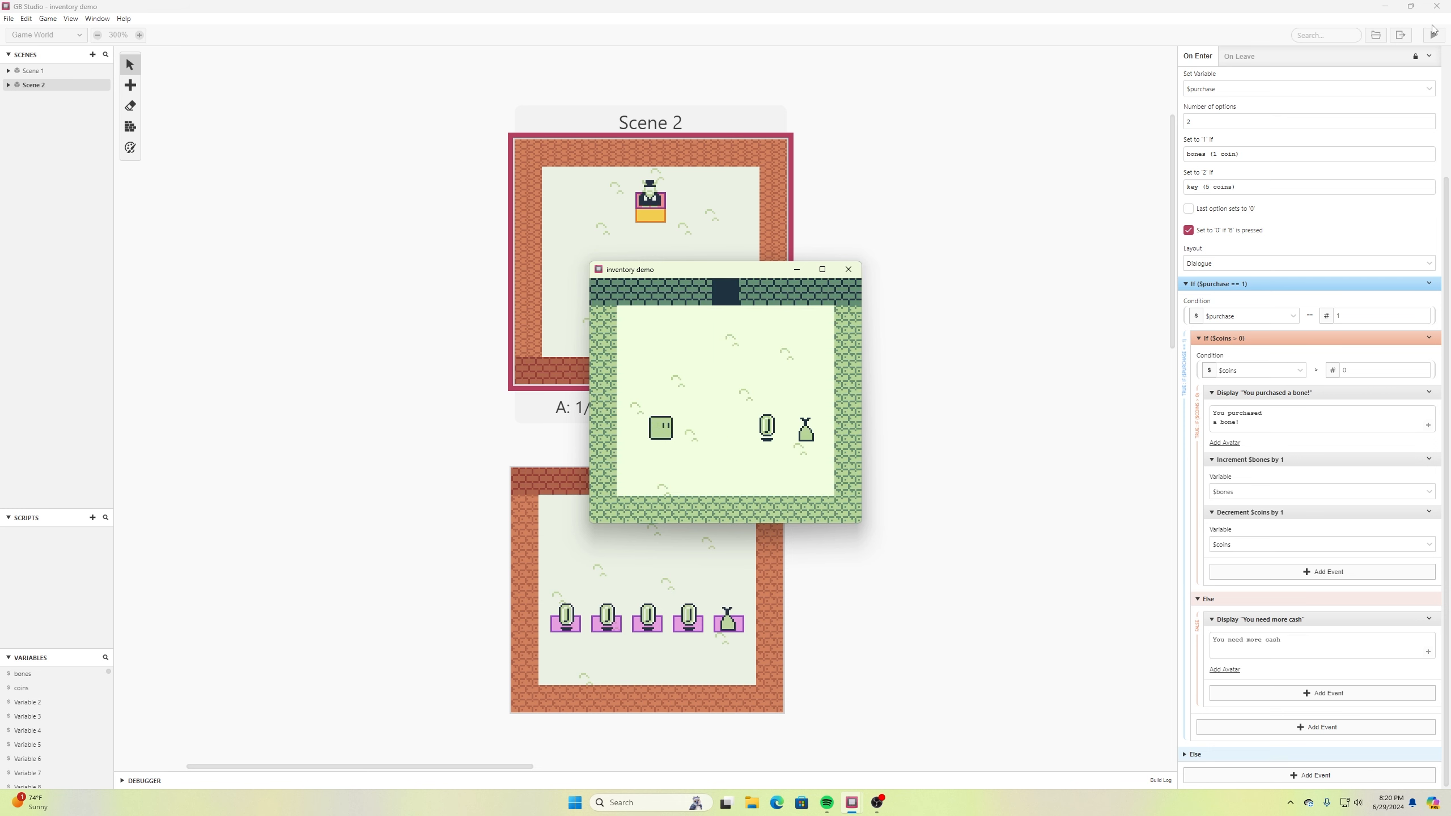
key(Right)
Walk back to the shopkeeper in Scene 2 and buy bones for 1 coin
key(Up)
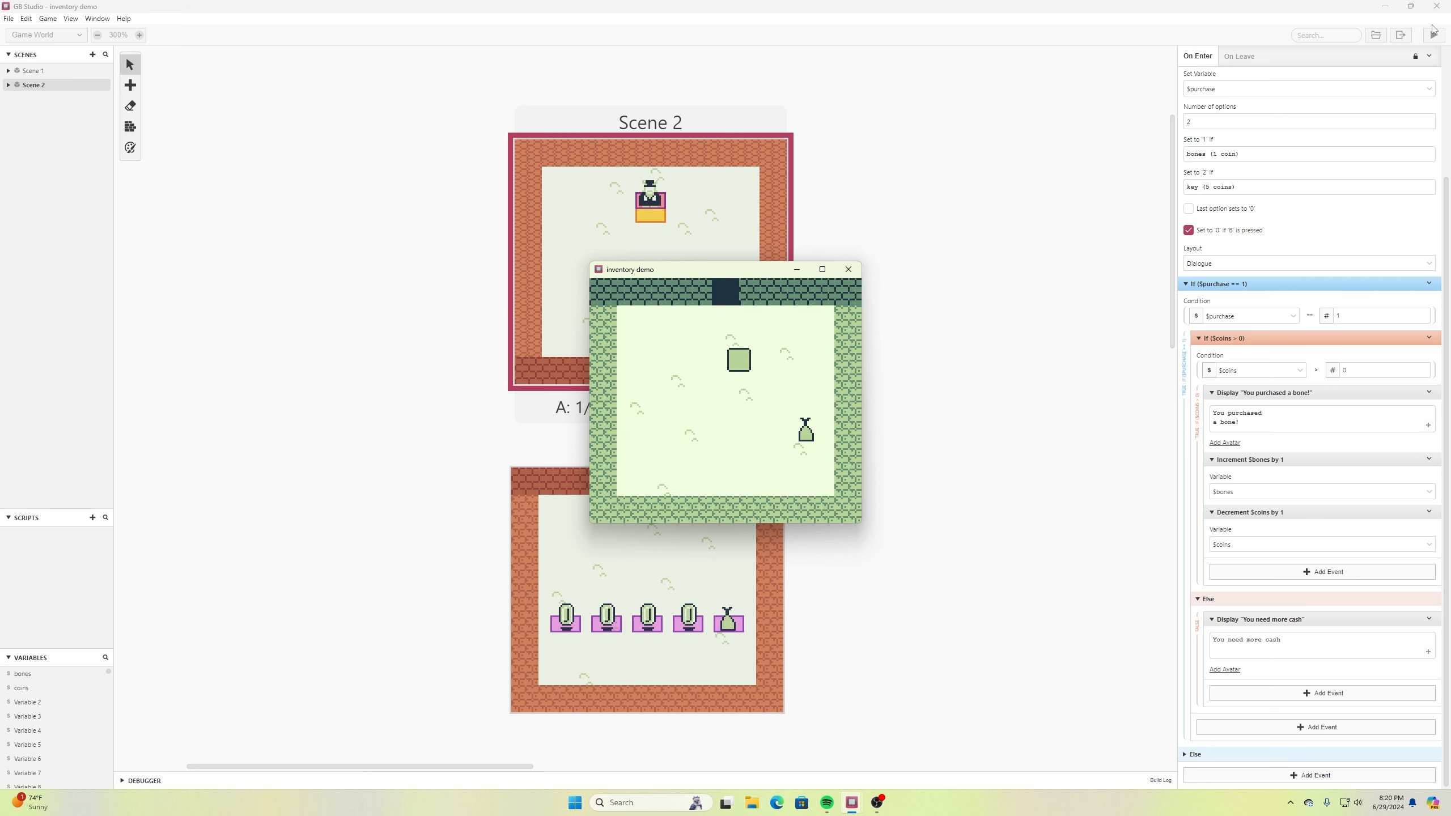
key(Left)
key(Up)
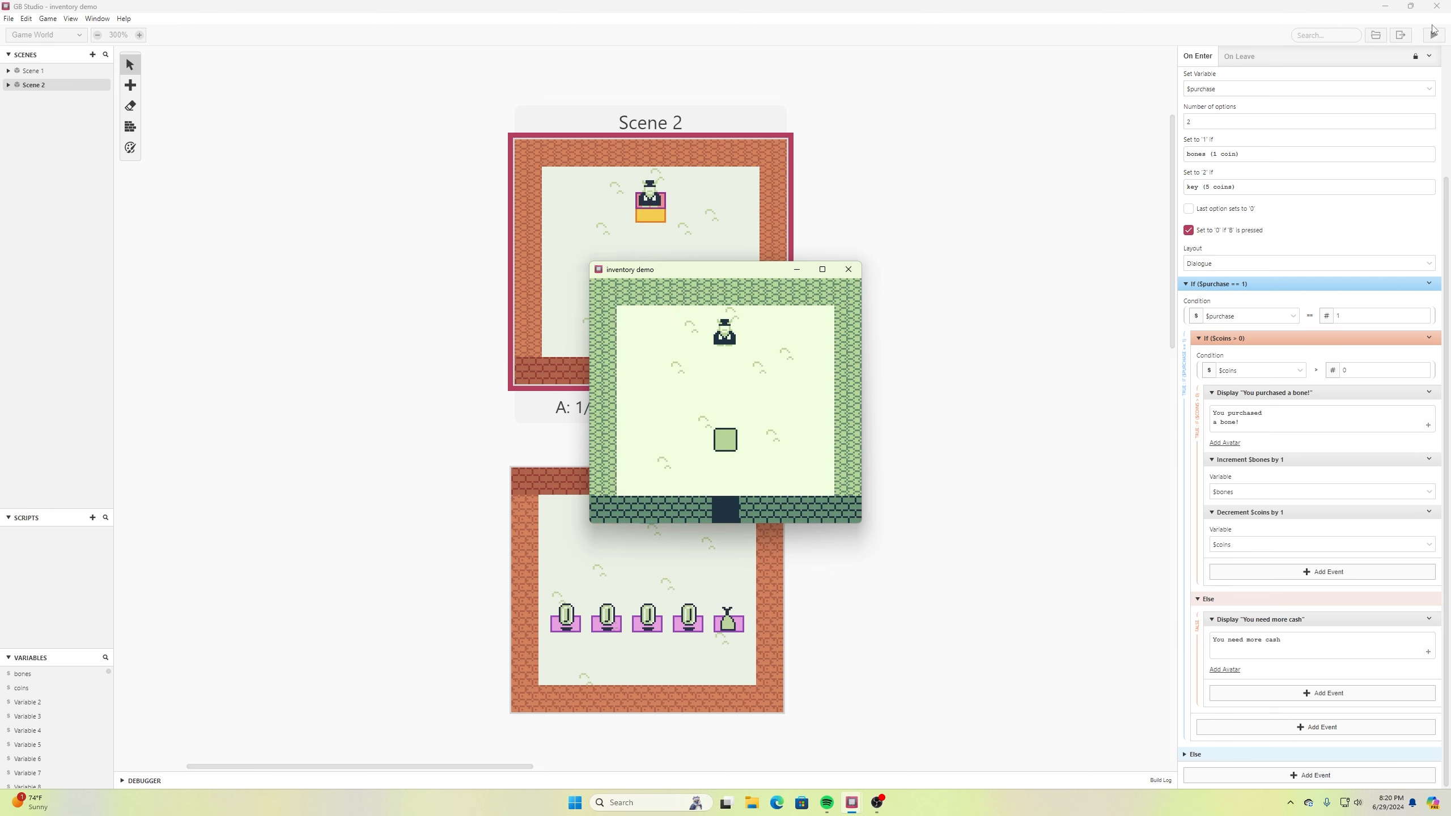
key(Up)
key(z)
key(z)
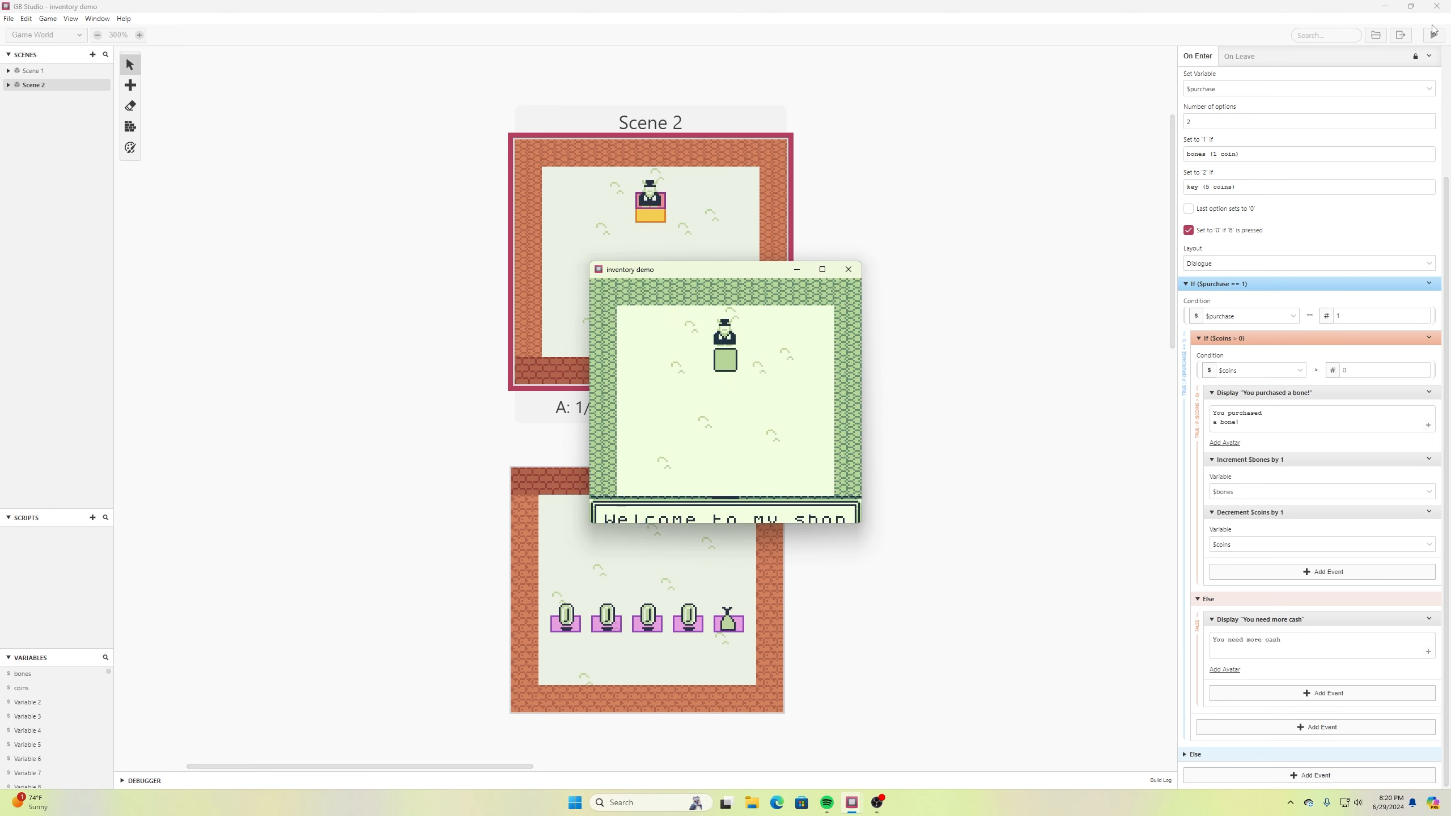
key(z)
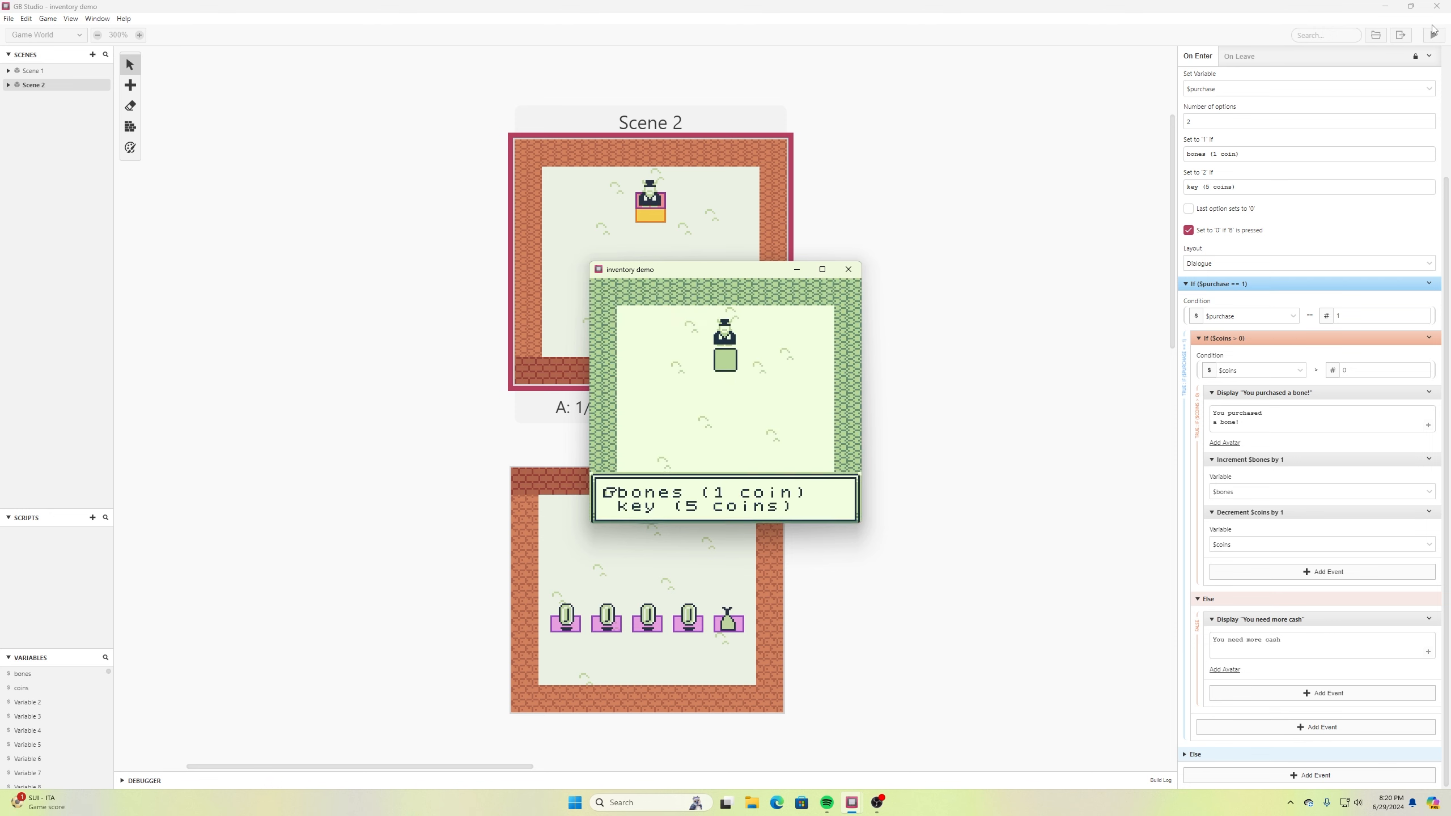
key(z)
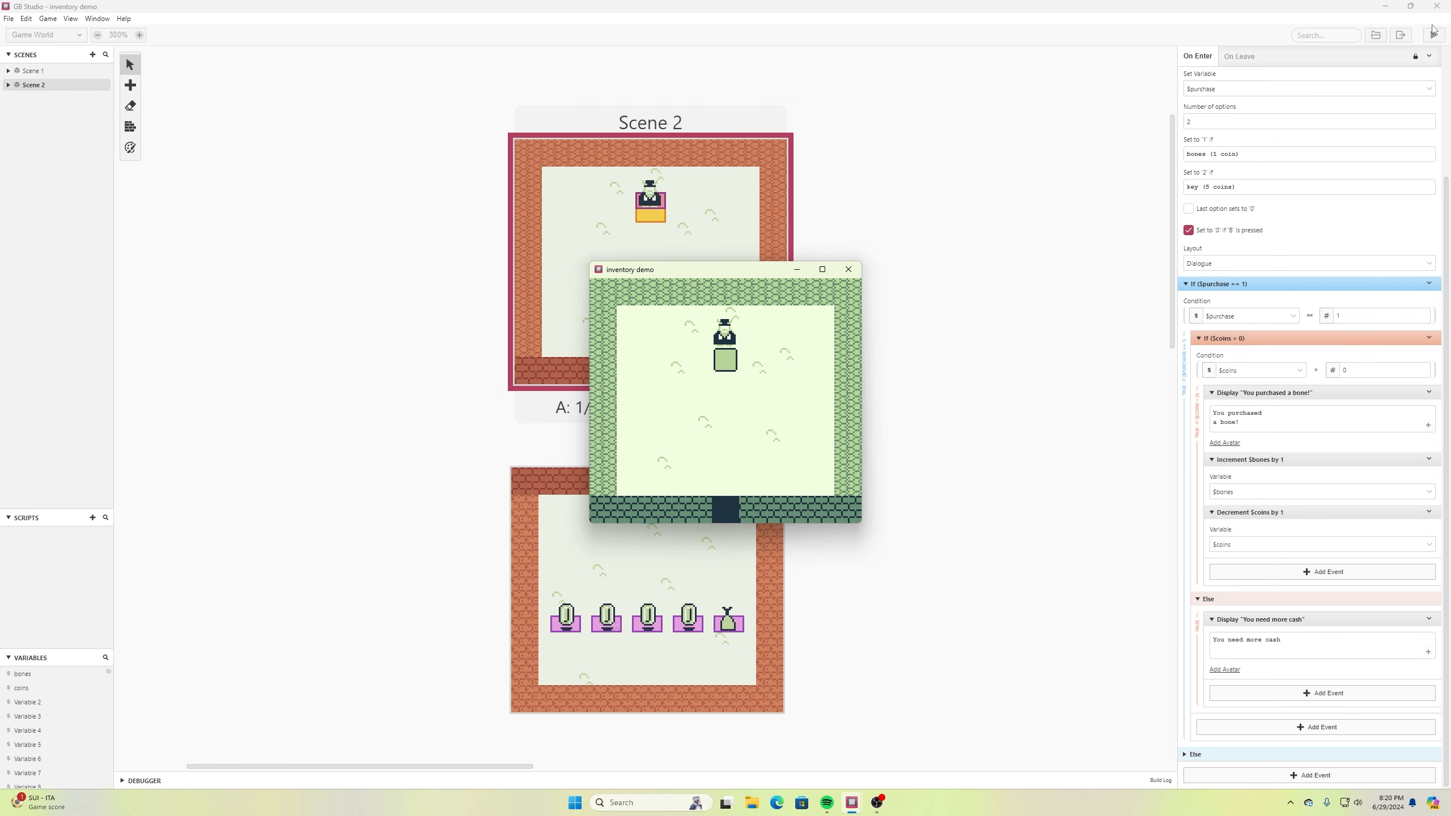
Return to Scene 1 and use the purchased bone, checking the inventory's coins and bones before and after
key(Down)
key(Down)
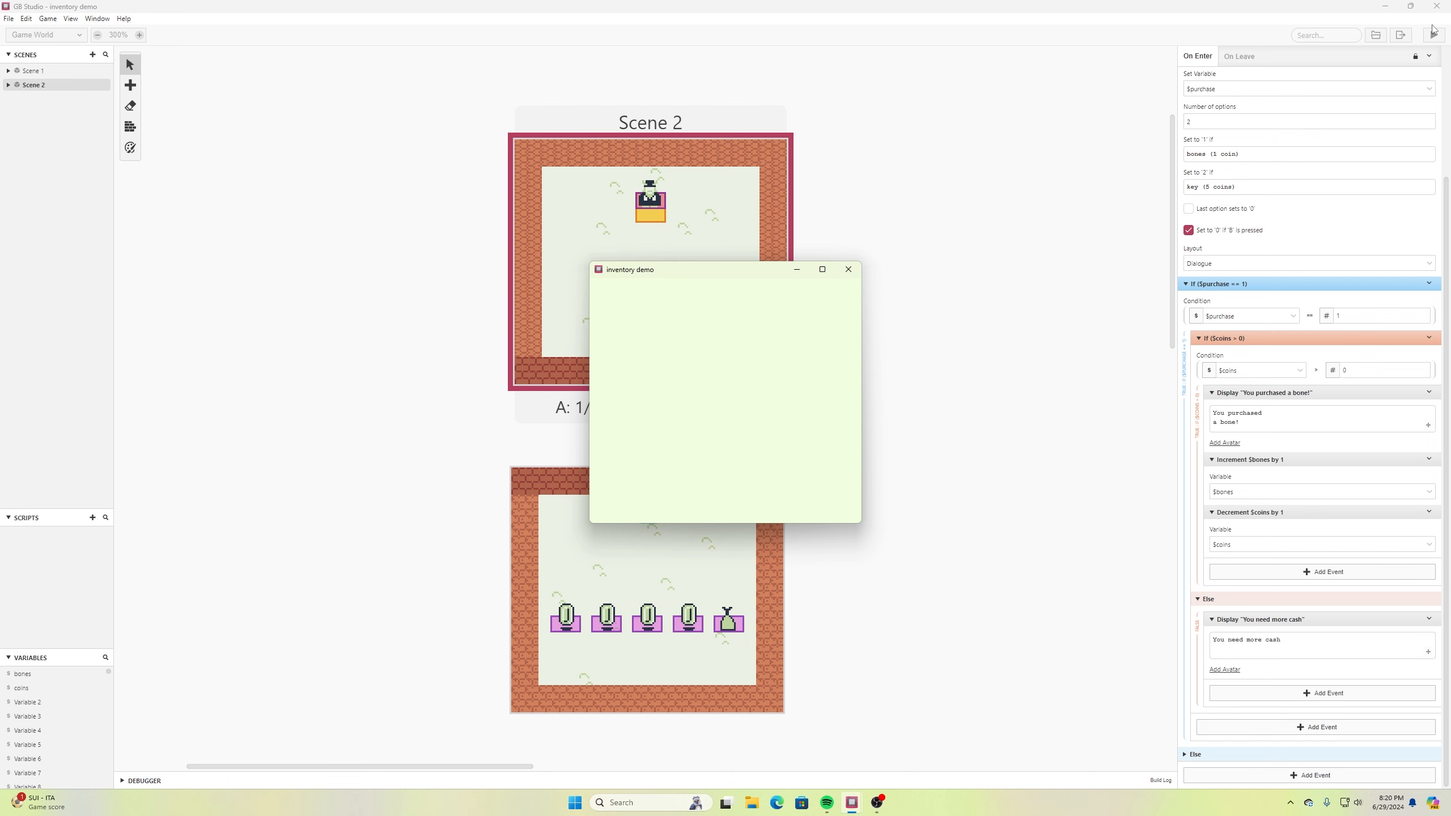
key(Left)
key(Return)
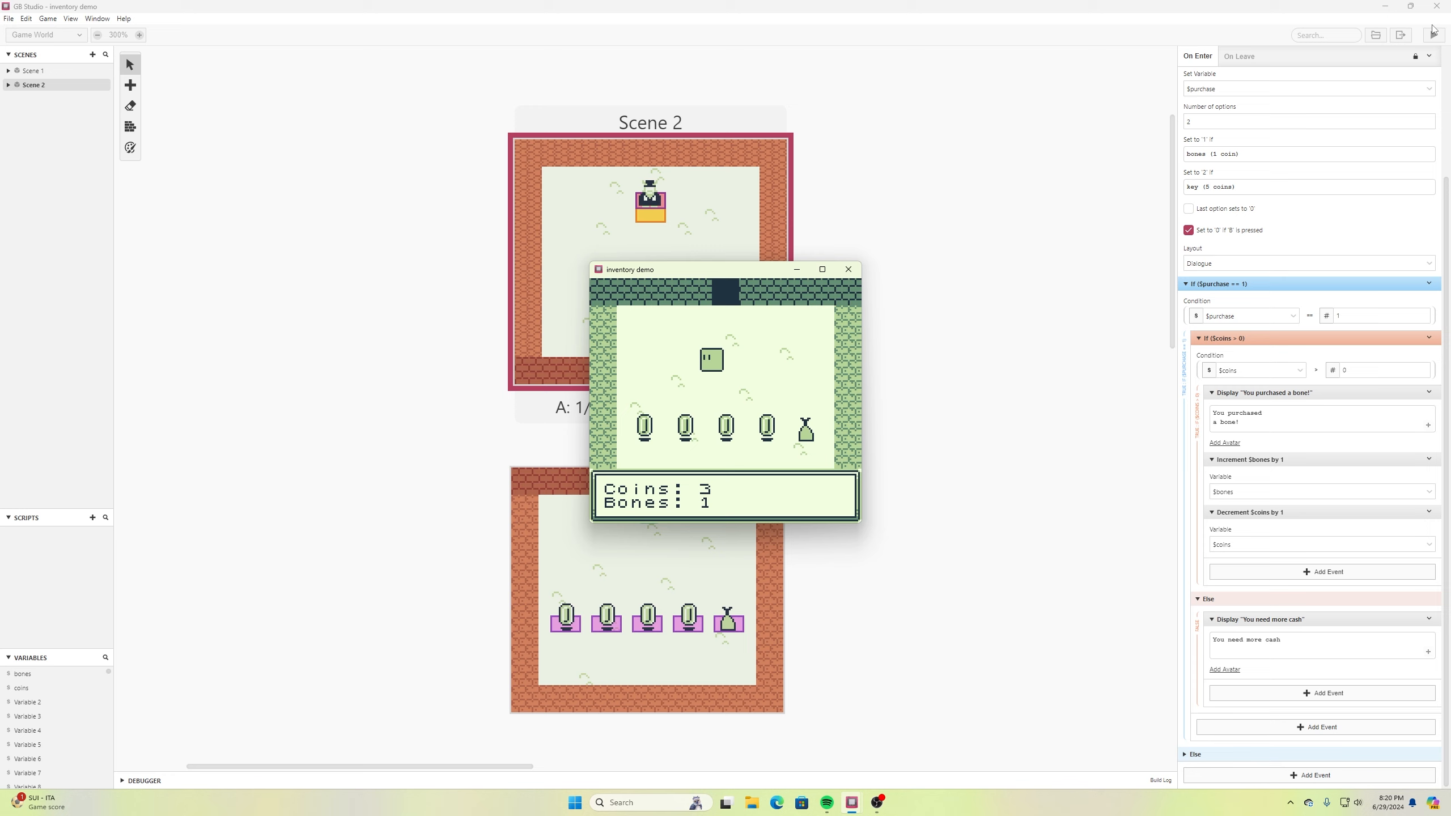
key(z)
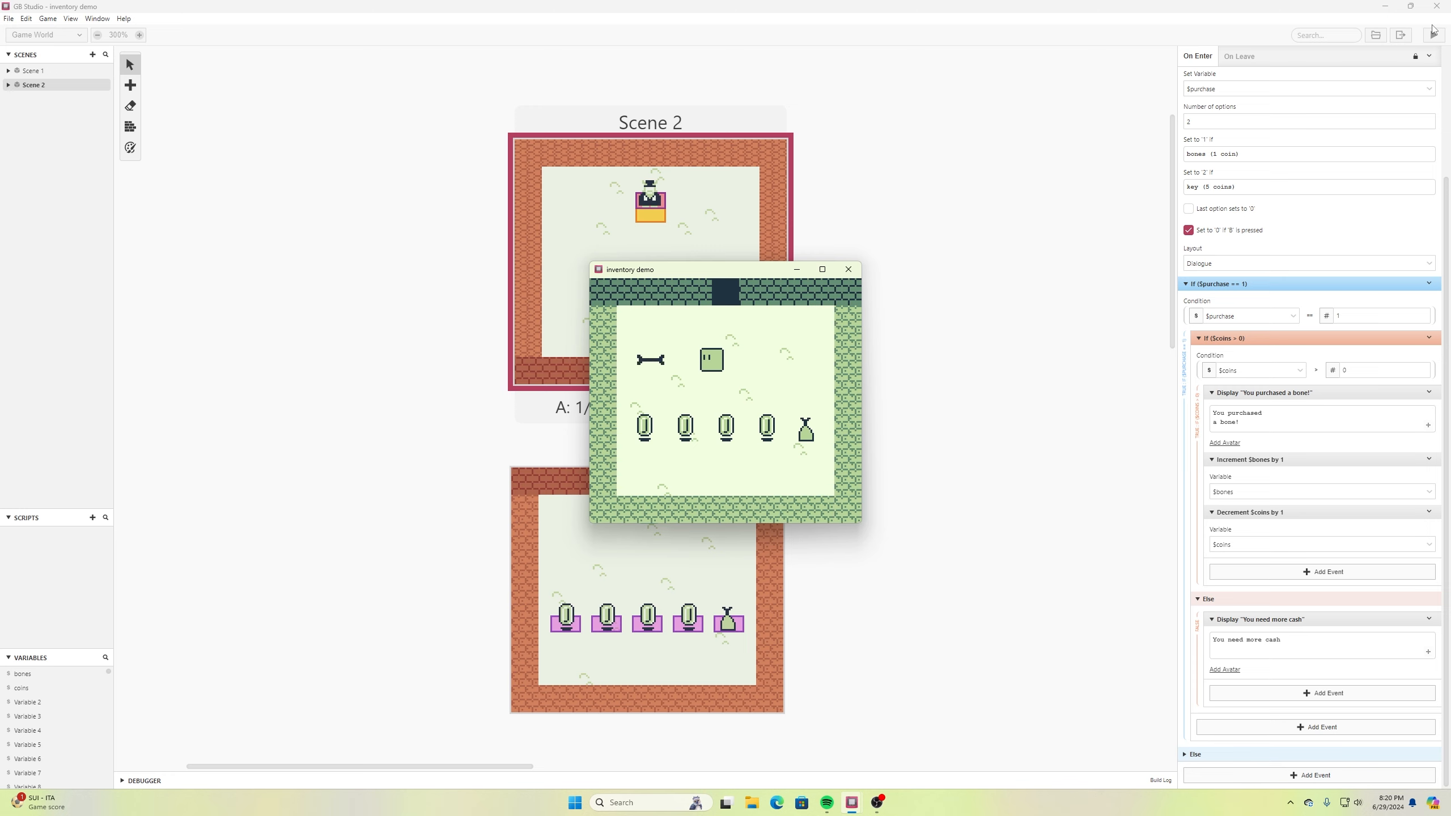
key(Return)
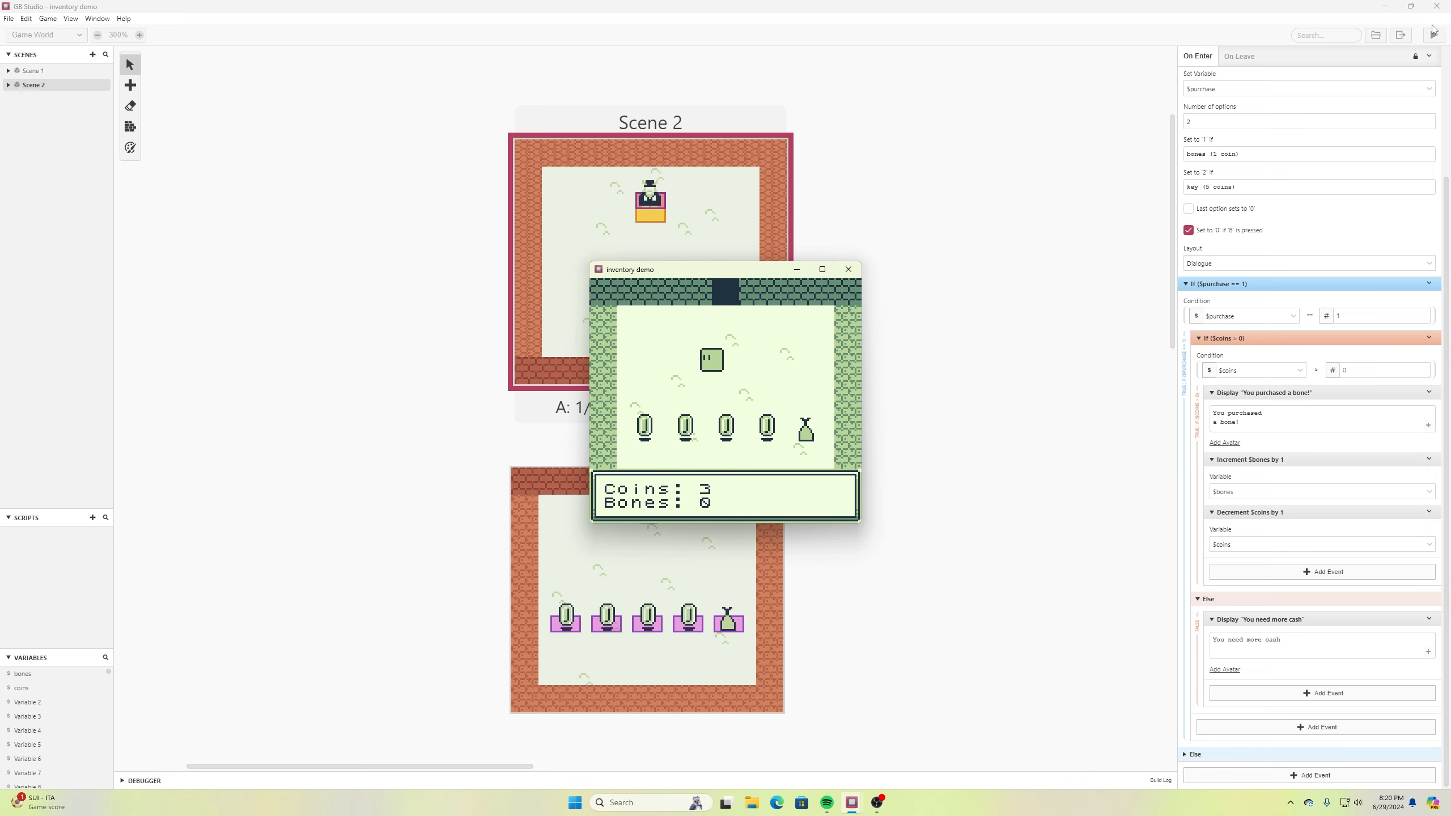
Dismiss the inventory readout and end the game test
key(z)
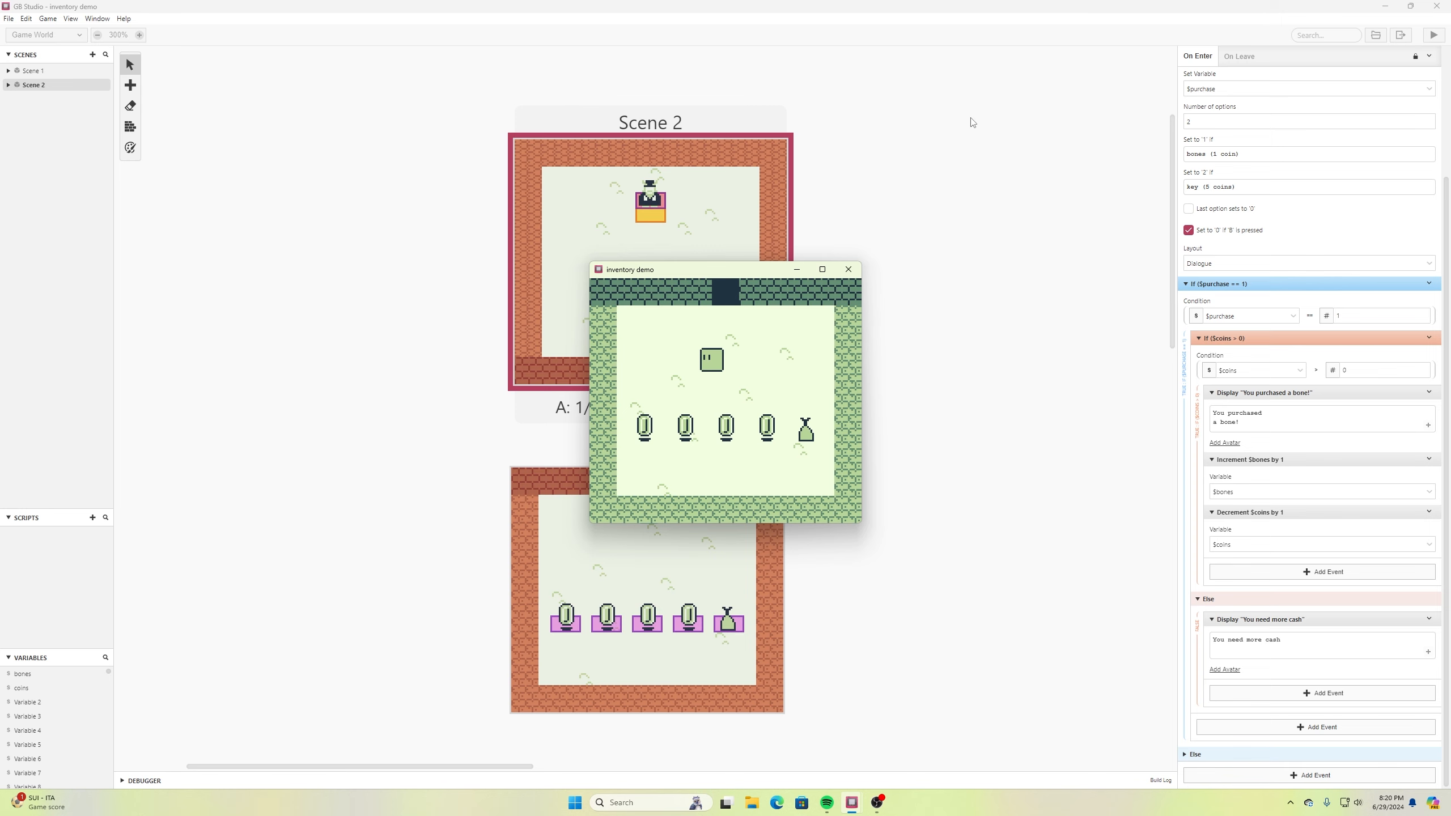
click(849, 267)
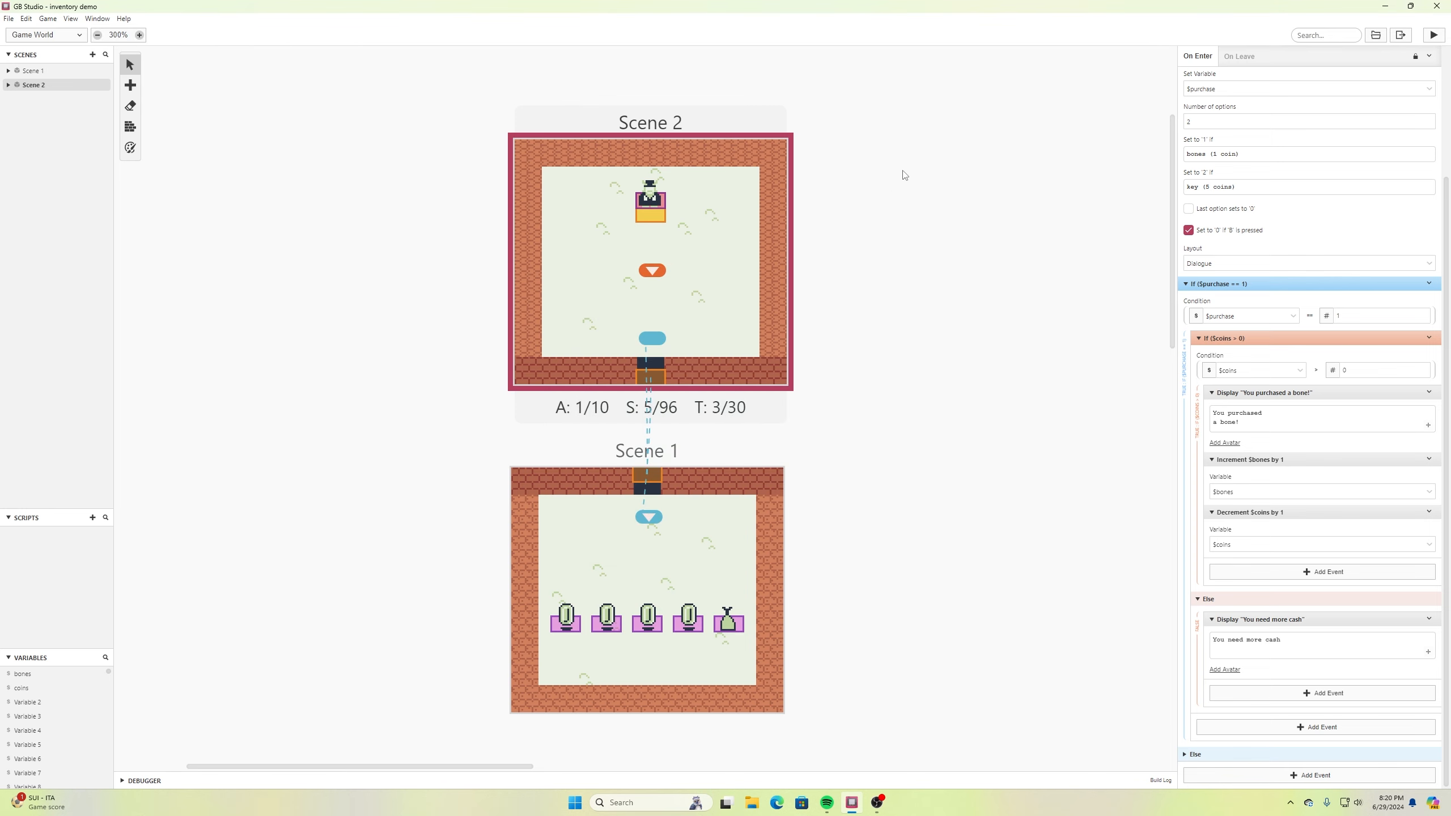
drag(670, 269, 698, 313)
Disable the Else branch of the shop trigger's If $purchase == 1 event
scroll(1229, 343, up, 2)
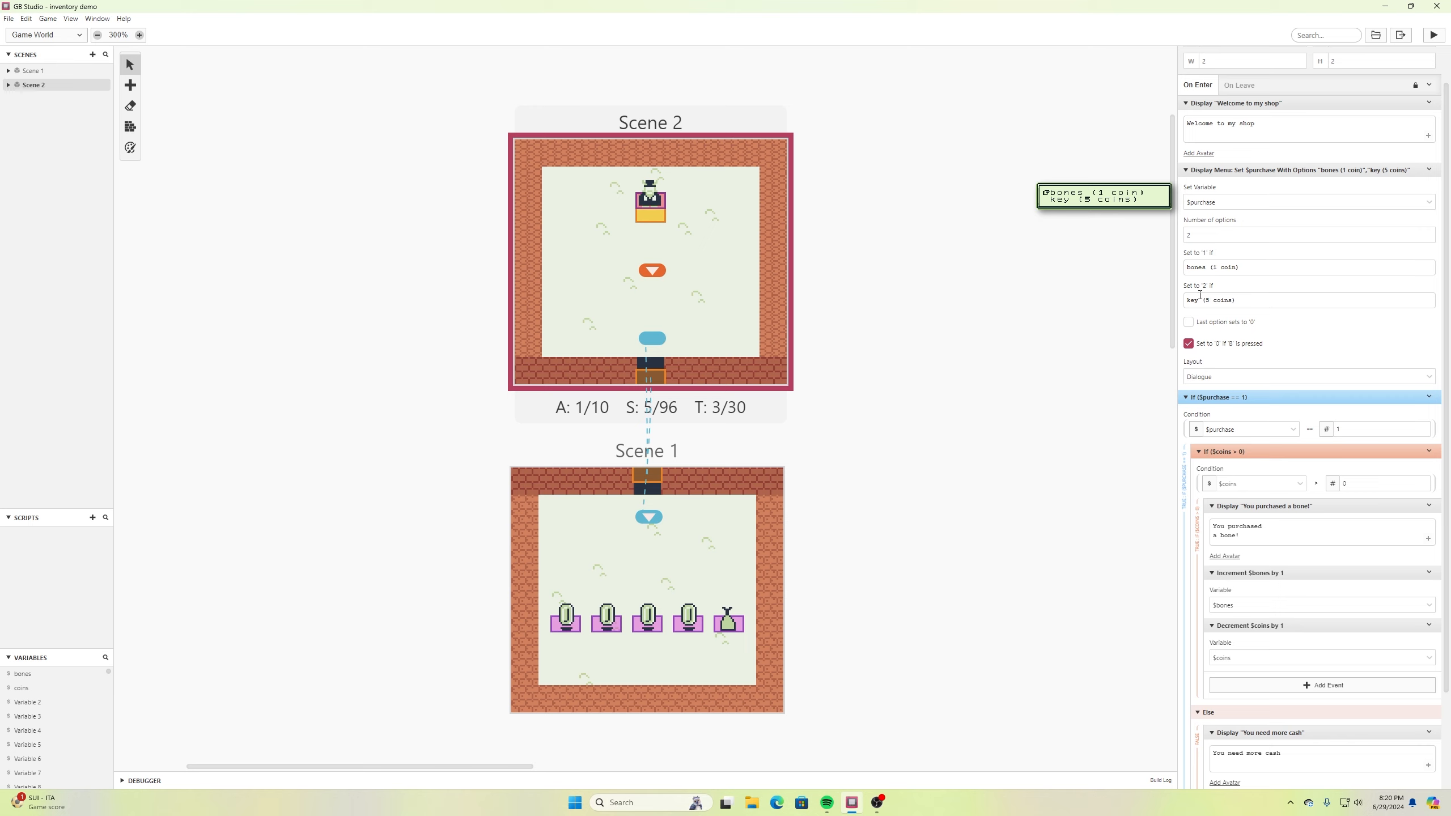
scroll(1250, 388, down, 2)
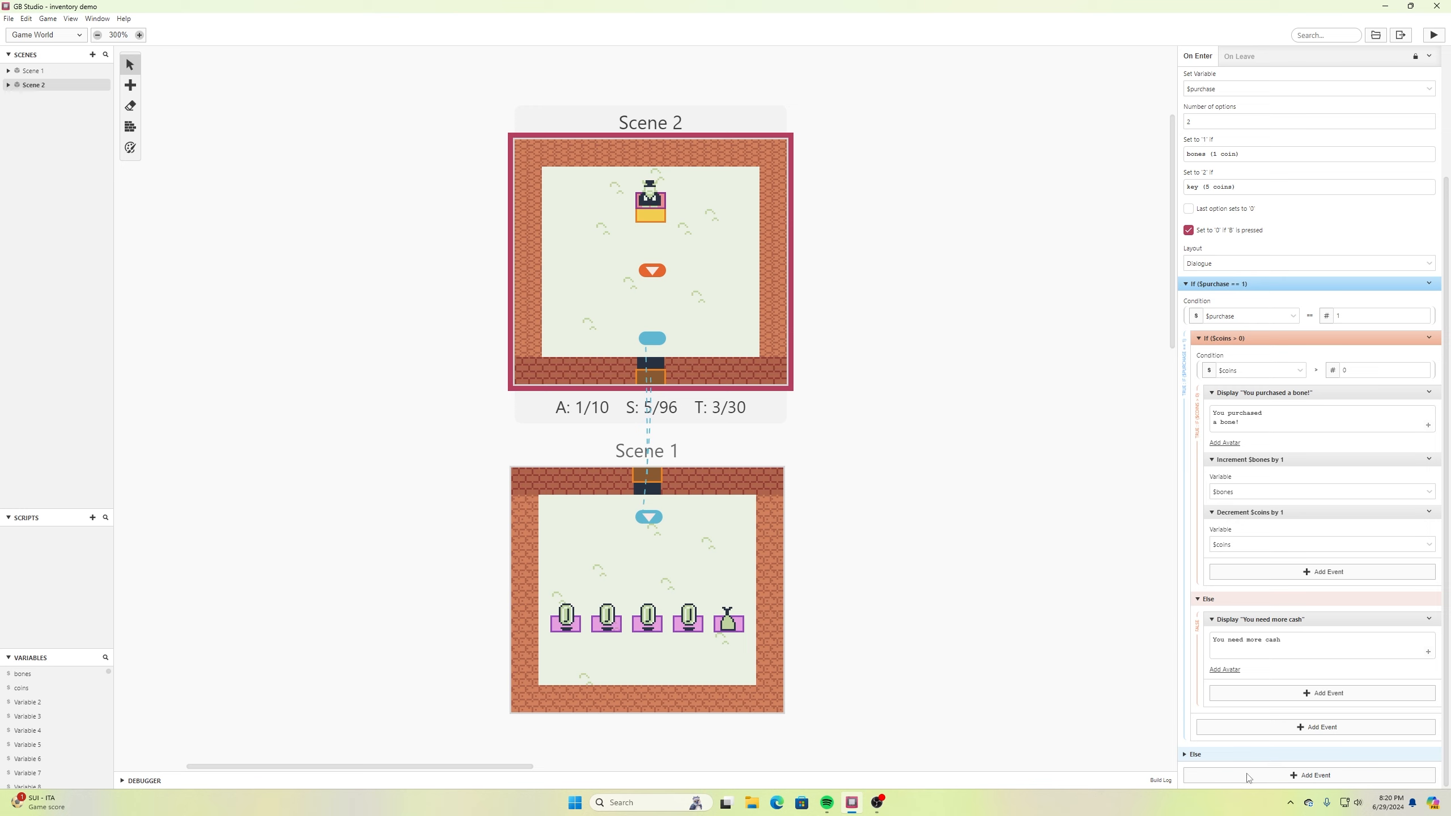
click(1430, 284)
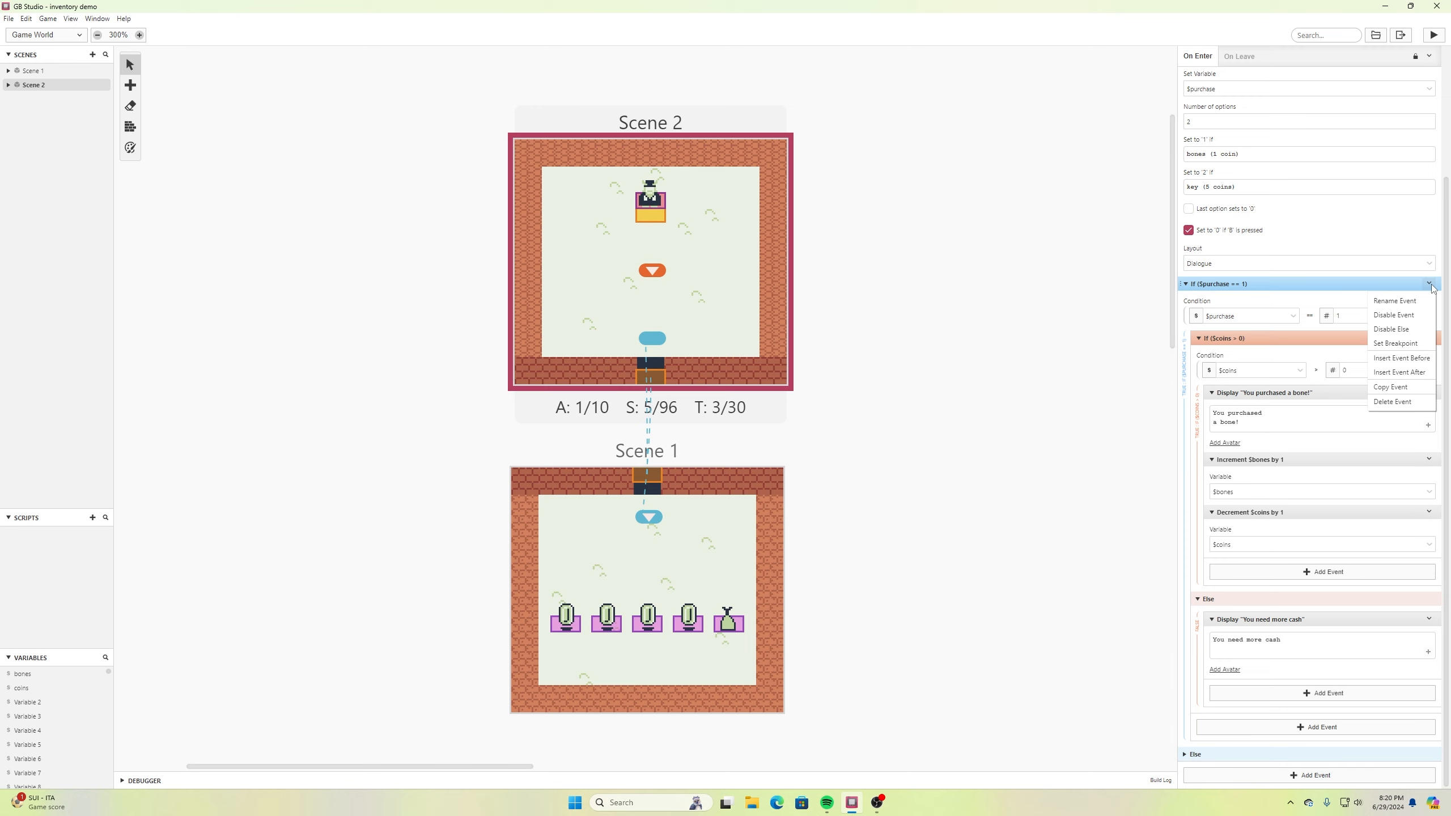
click(1410, 350)
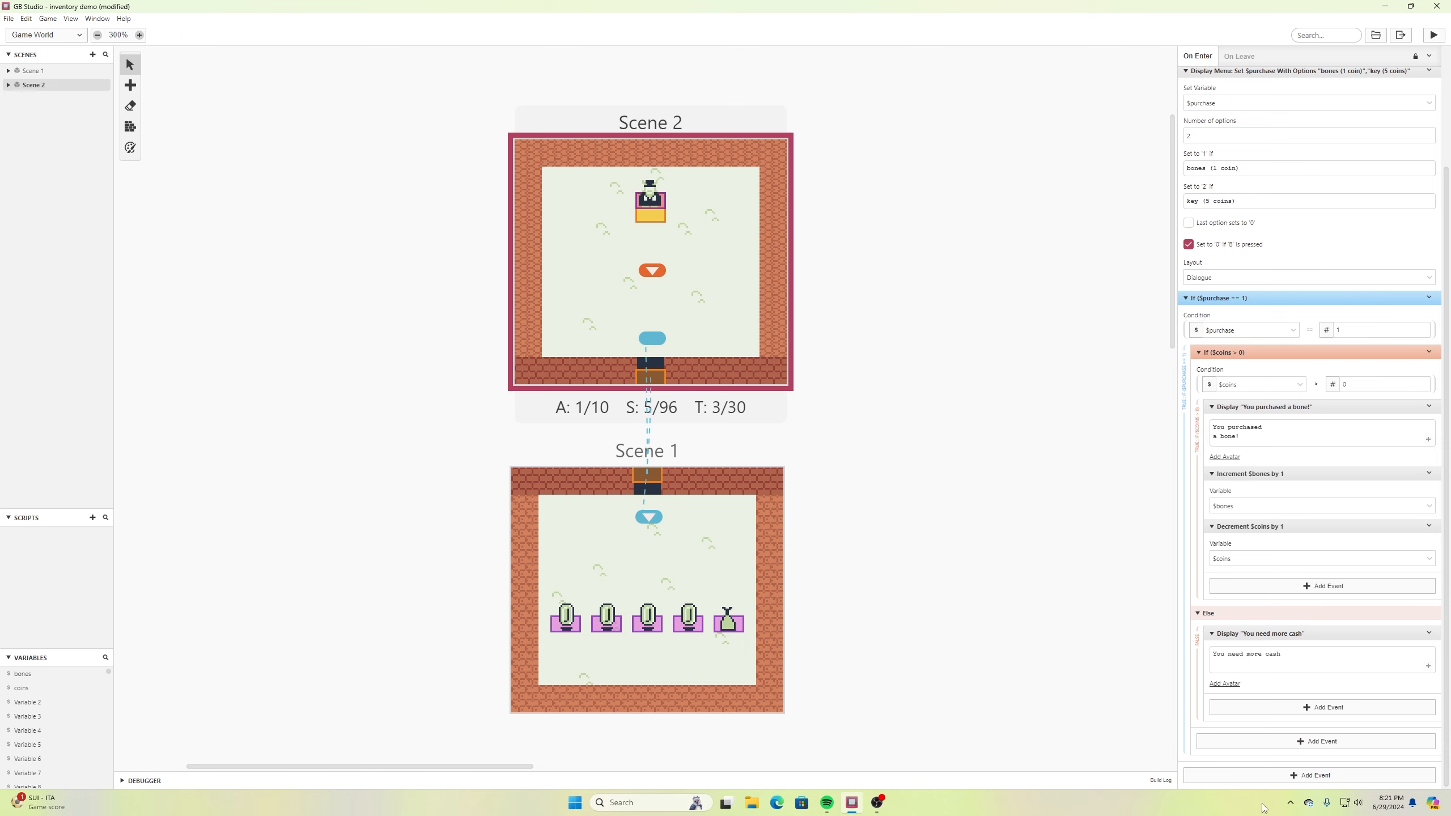
Append an If Variable Compare With Value event to the trigger's script, checking whether $purchase equals 2
click(1303, 776)
text(compa)
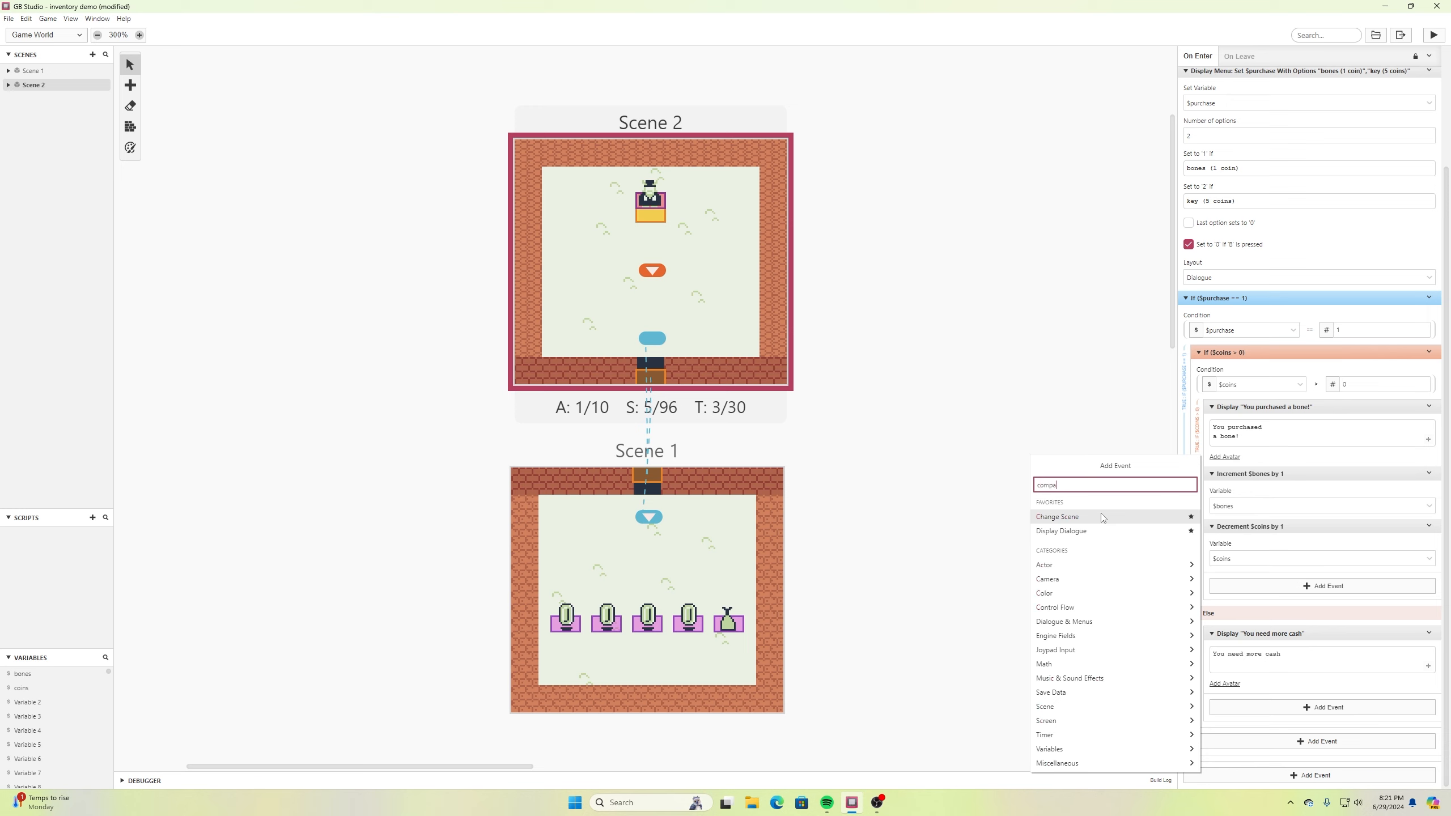
text(re var)
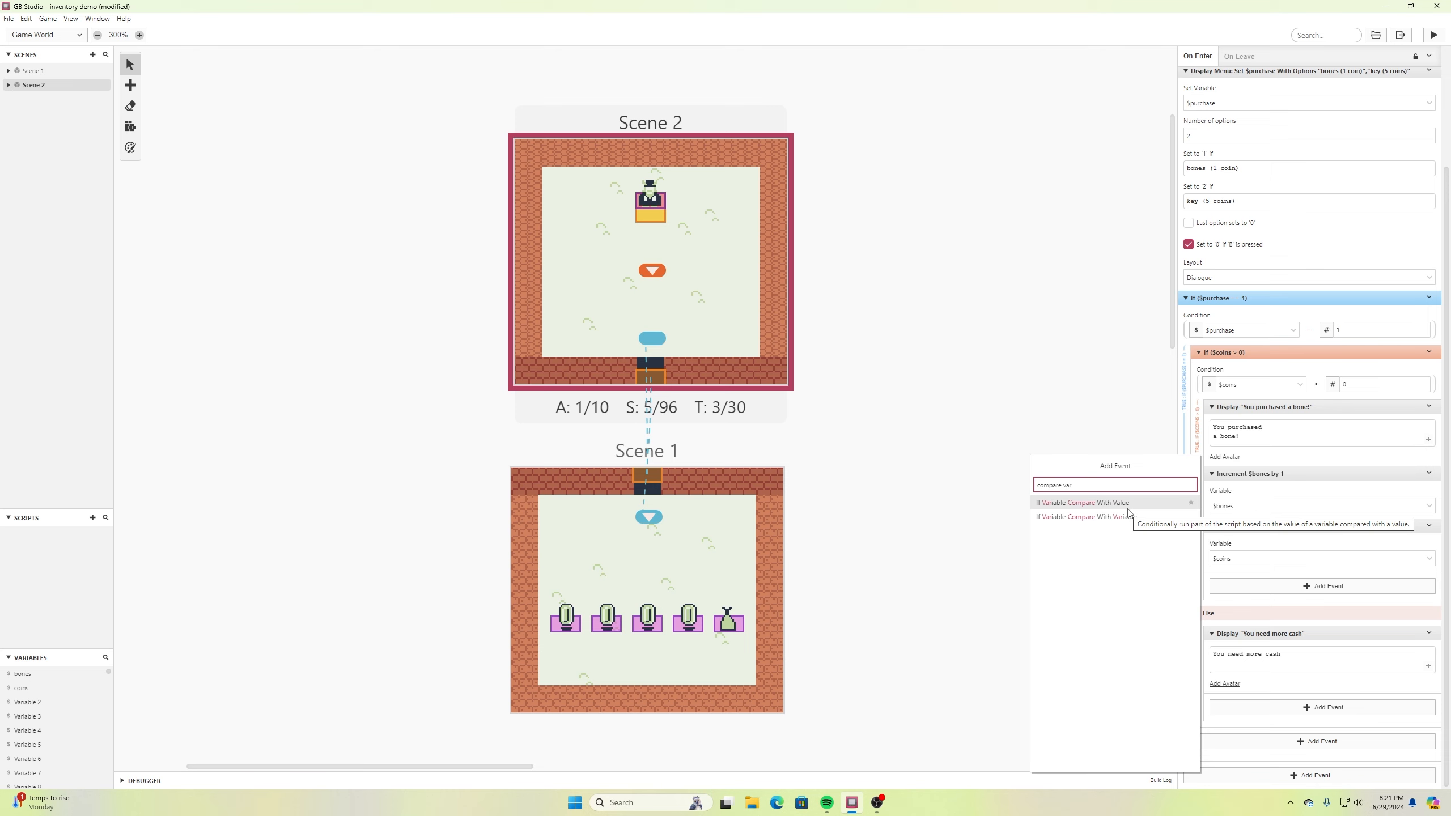
click(1129, 508)
scroll(1381, 761, down, 1)
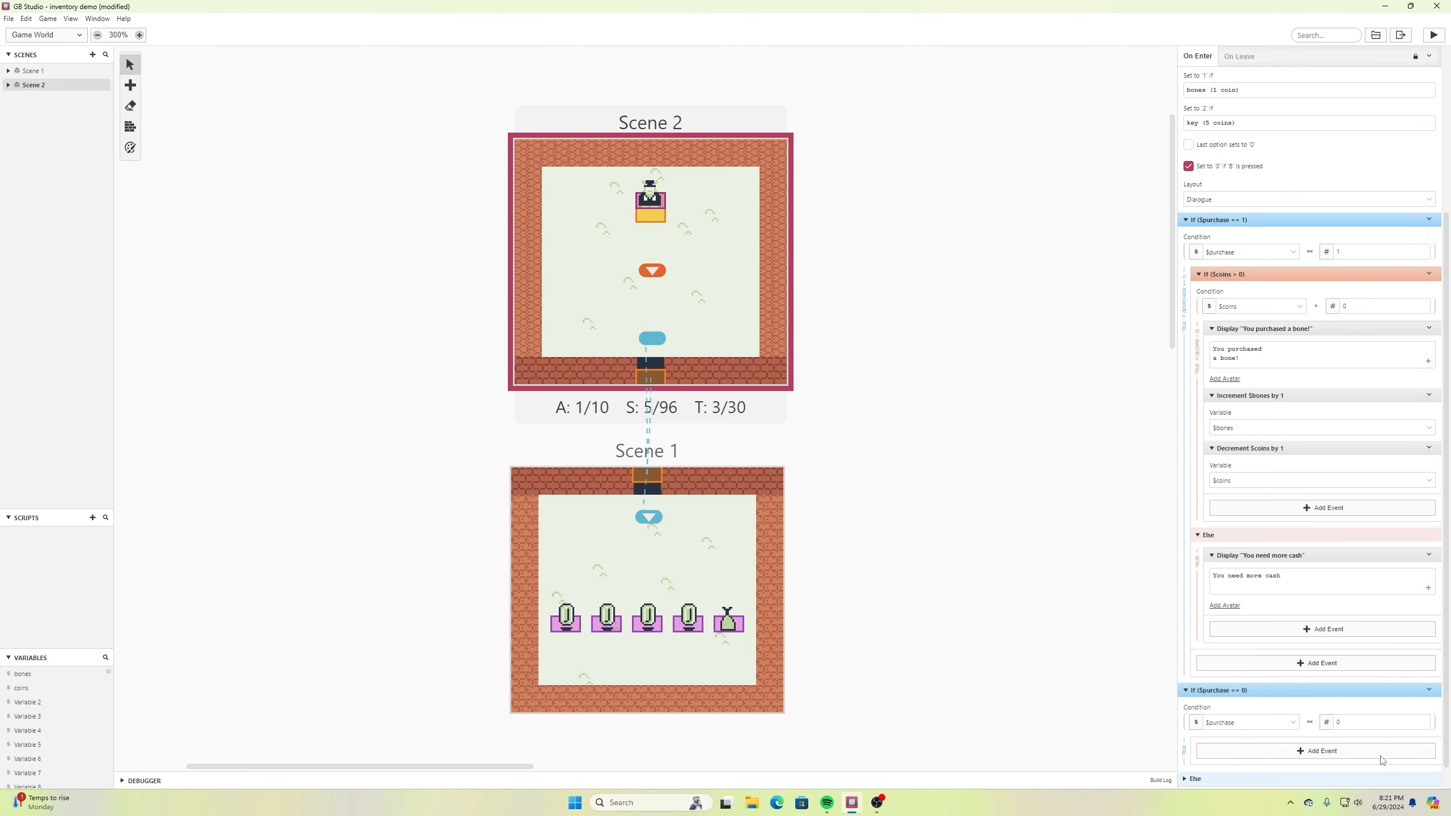
scroll(1380, 756, down, 1)
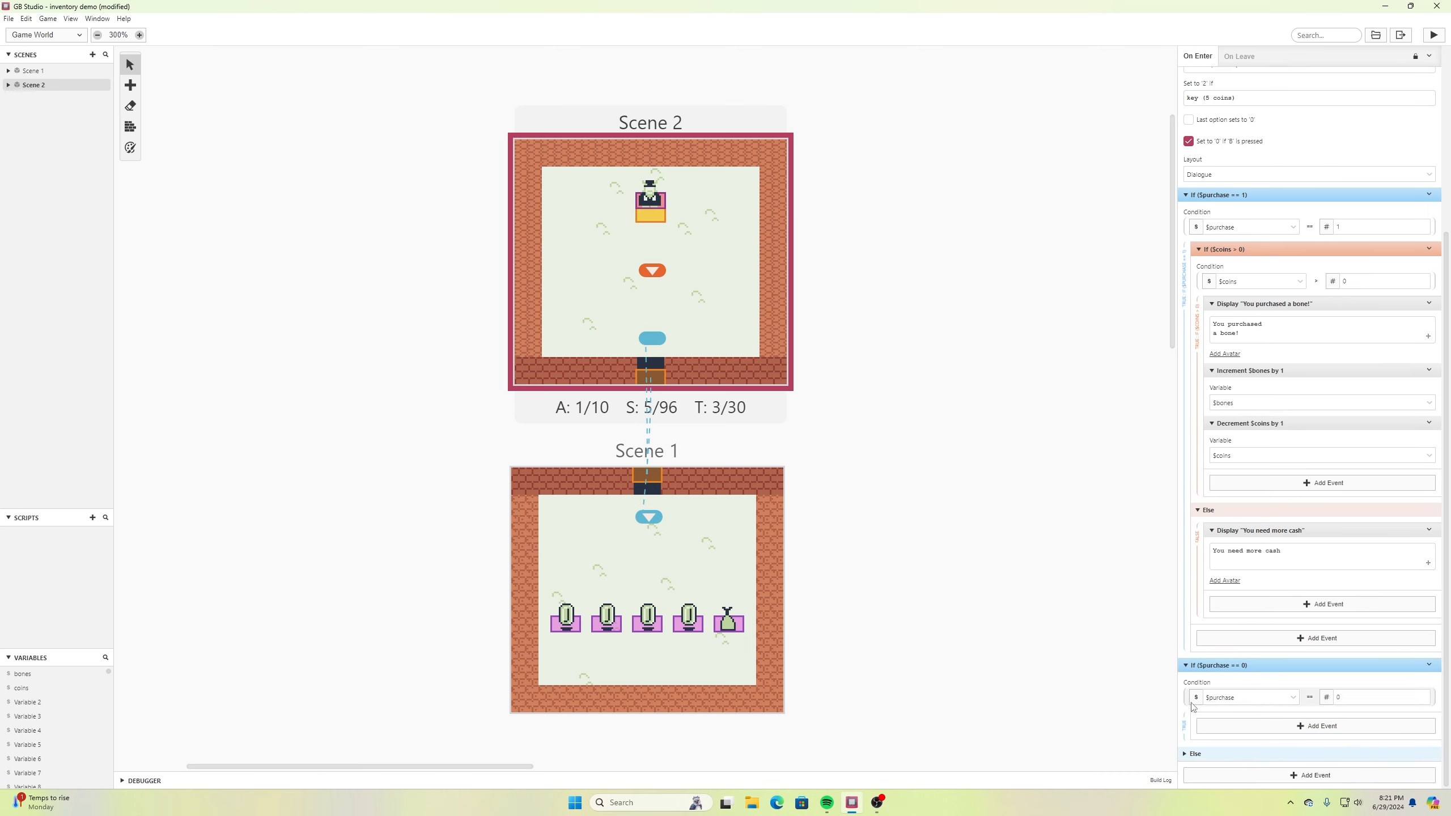
click(1423, 695)
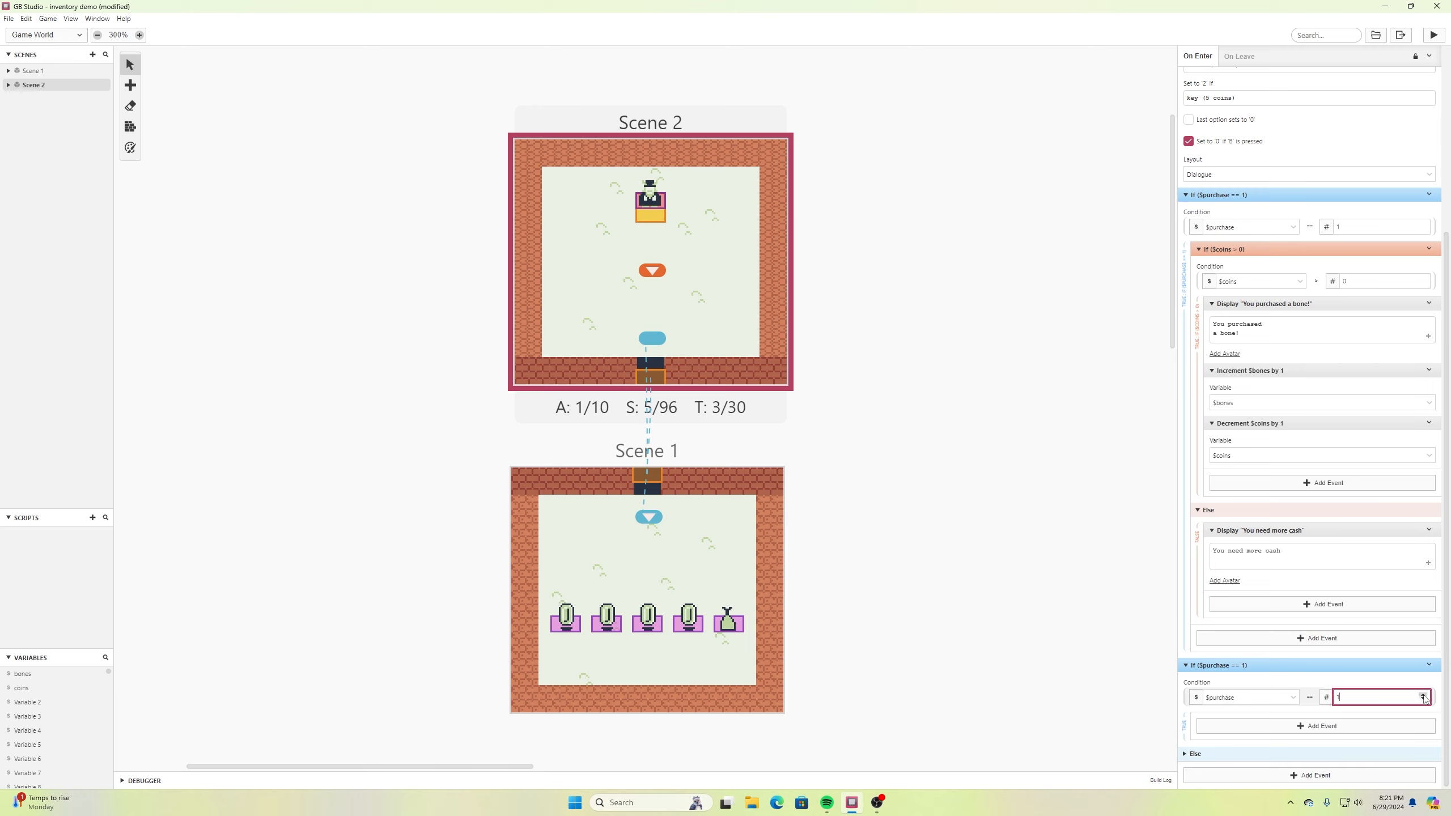
Nest another If Variable Compare With Value event inside the $purchase == 2 condition
click(1277, 728)
text(If)
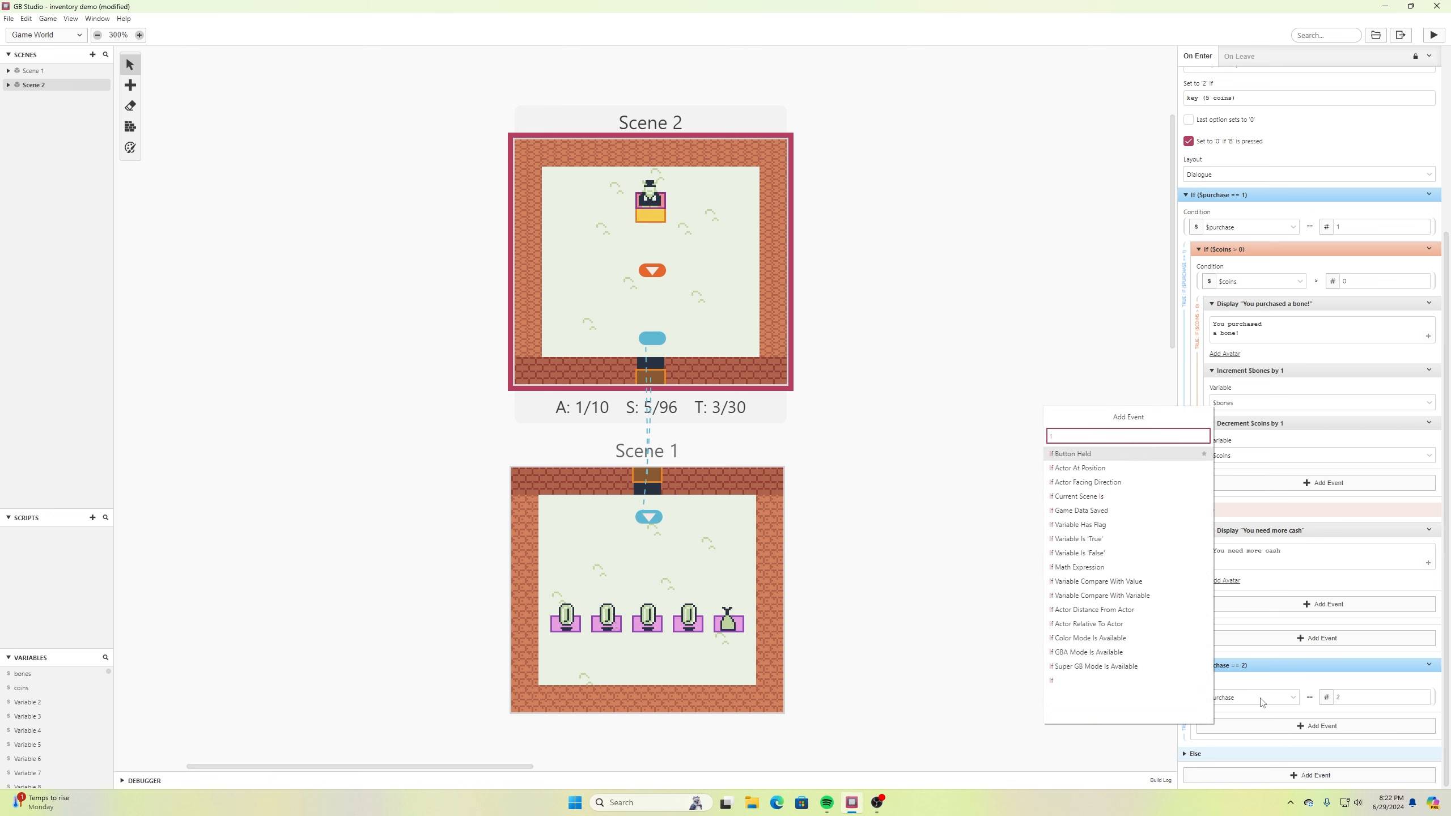
key(BackSpace)
text(compare)
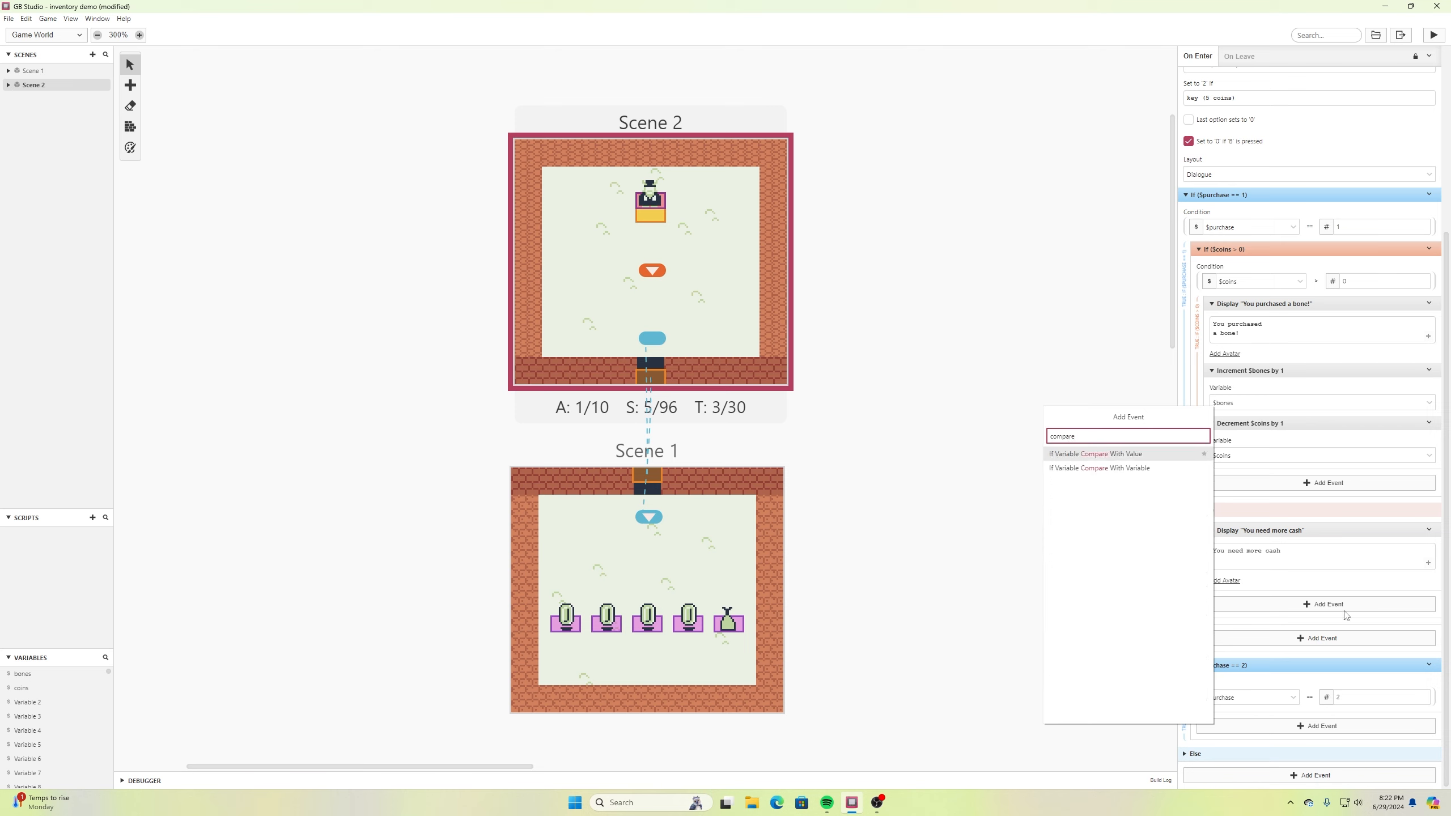
click(1159, 456)
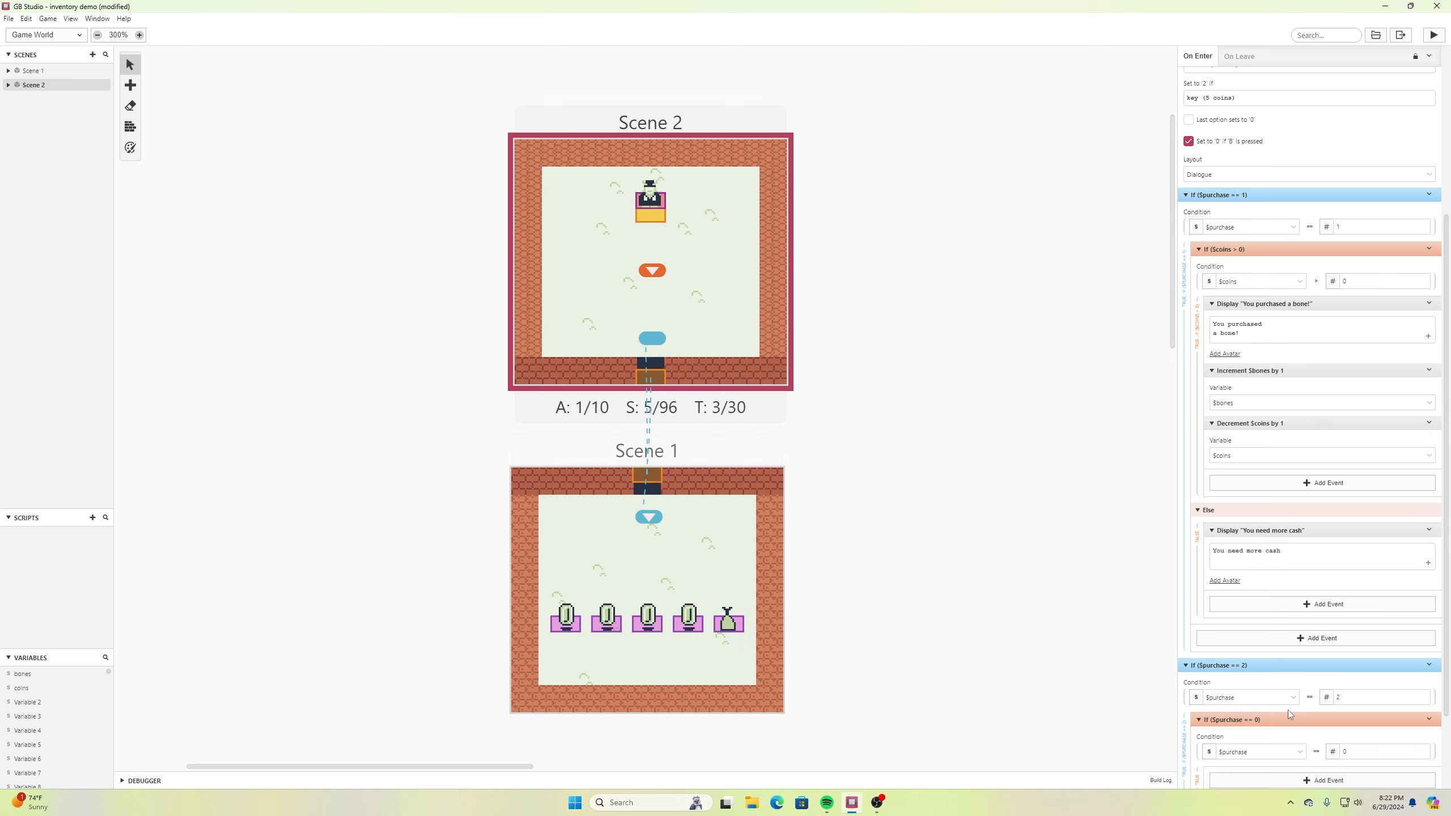
Set the nested condition to check whether $coins is greater than 4
scroll(1383, 691, down, 2)
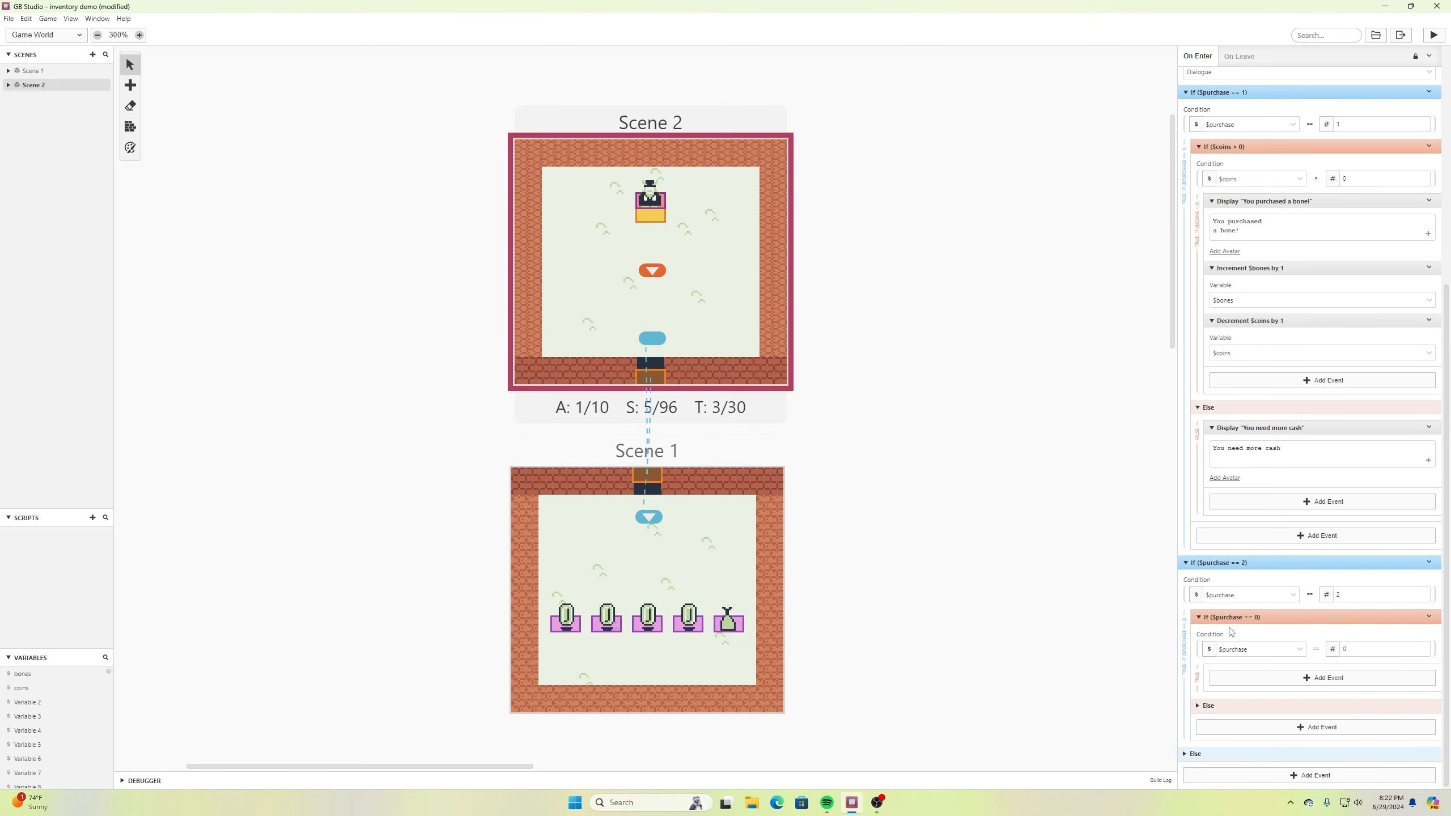
click(1253, 652)
scroll(1236, 694, down, 3)
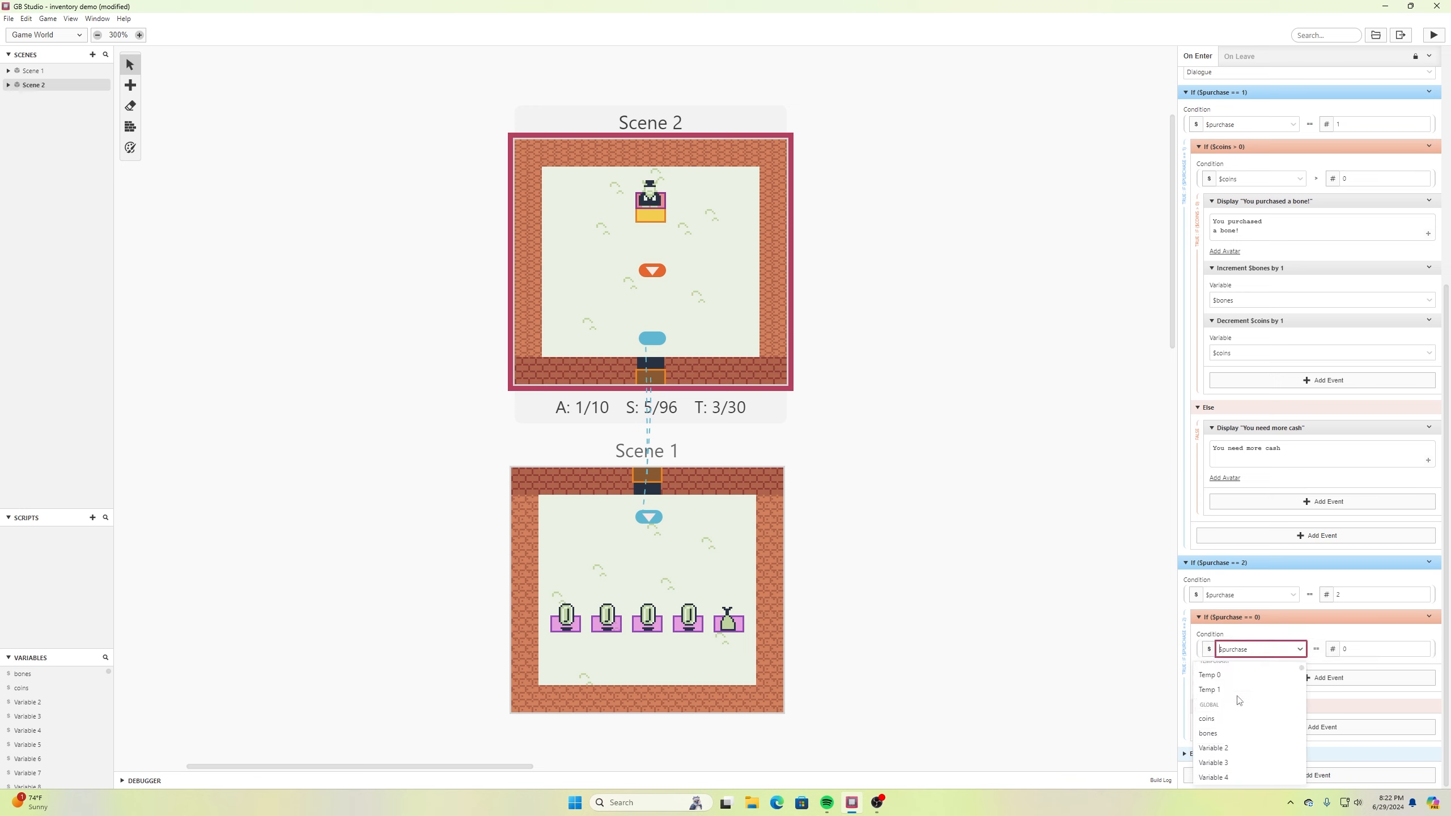
click(1214, 720)
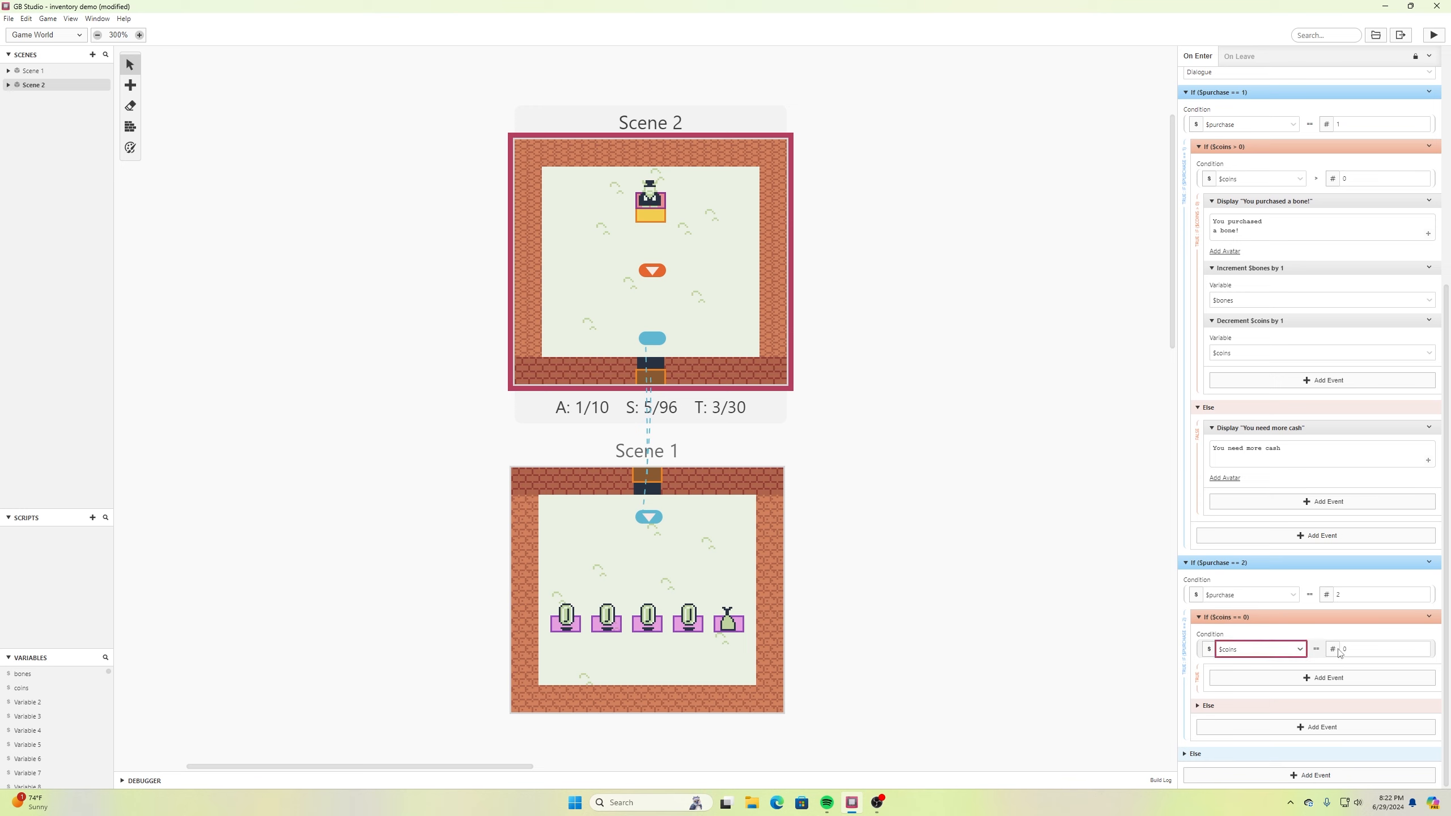
click(1317, 650)
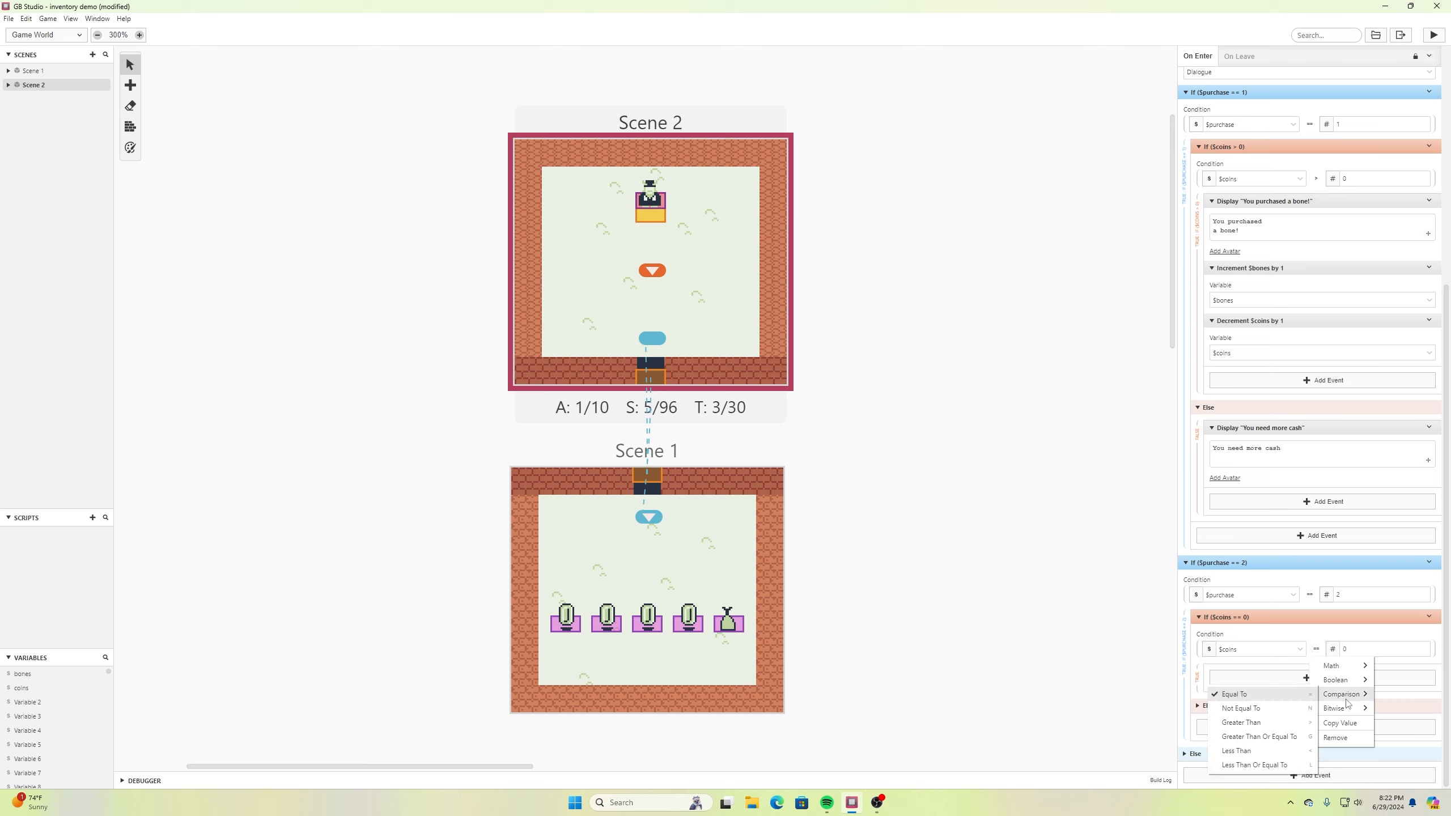
mouse_move(1349, 672)
click(1274, 723)
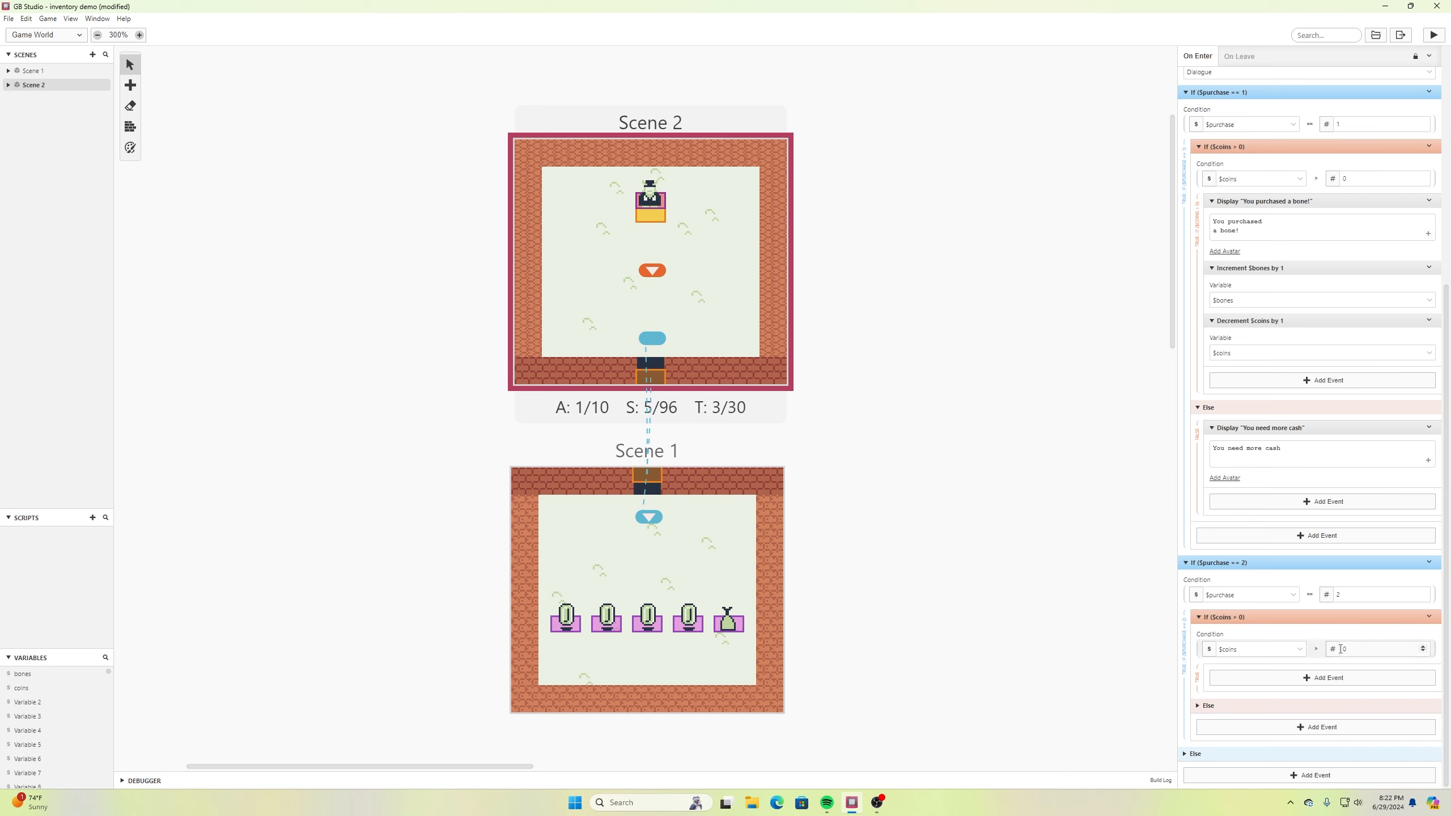
double_click(1424, 647)
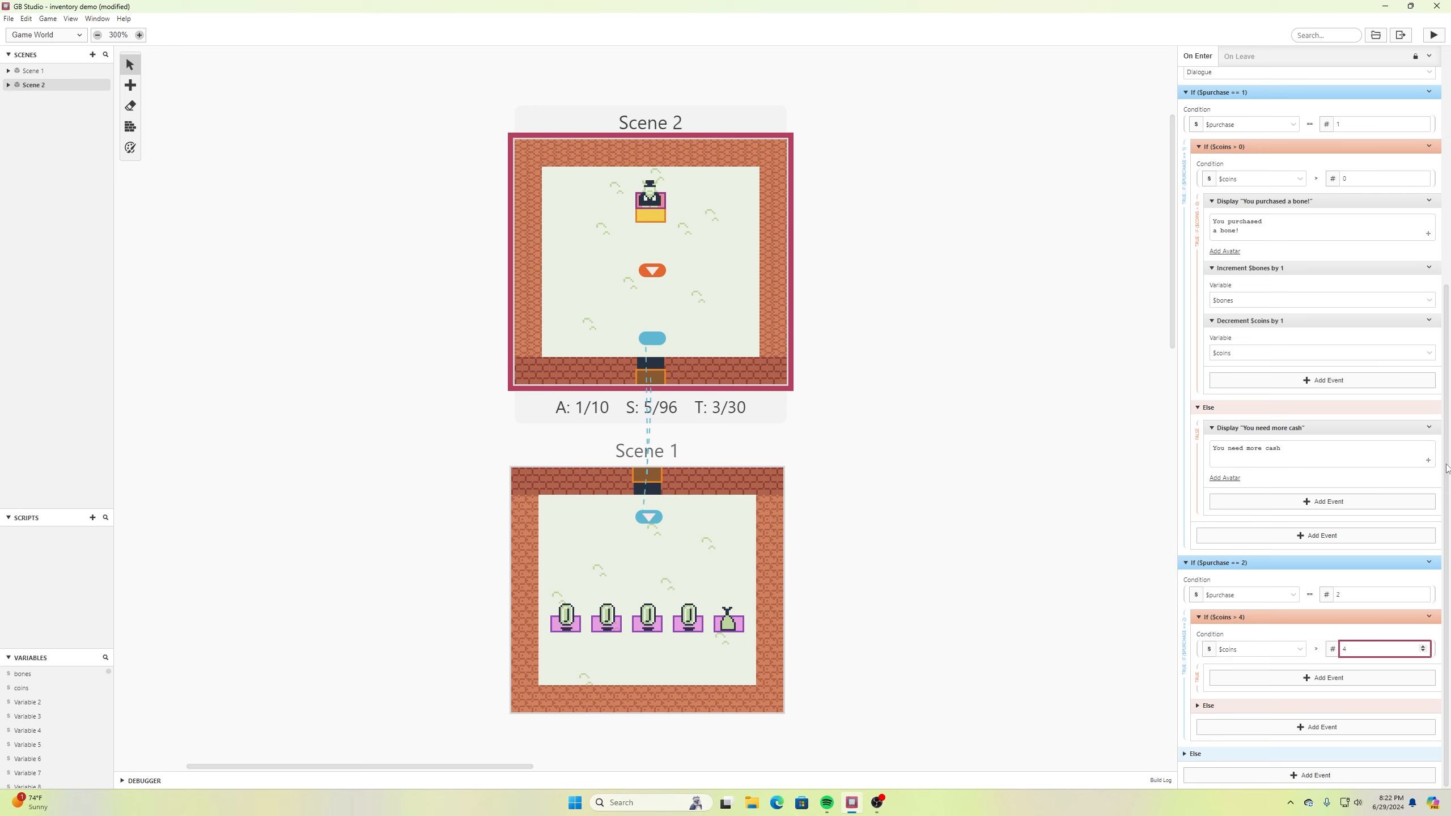
Add a Display Dialogue event under the $coins > 4 condition with the text "You purchased a key!"
click(1310, 679)
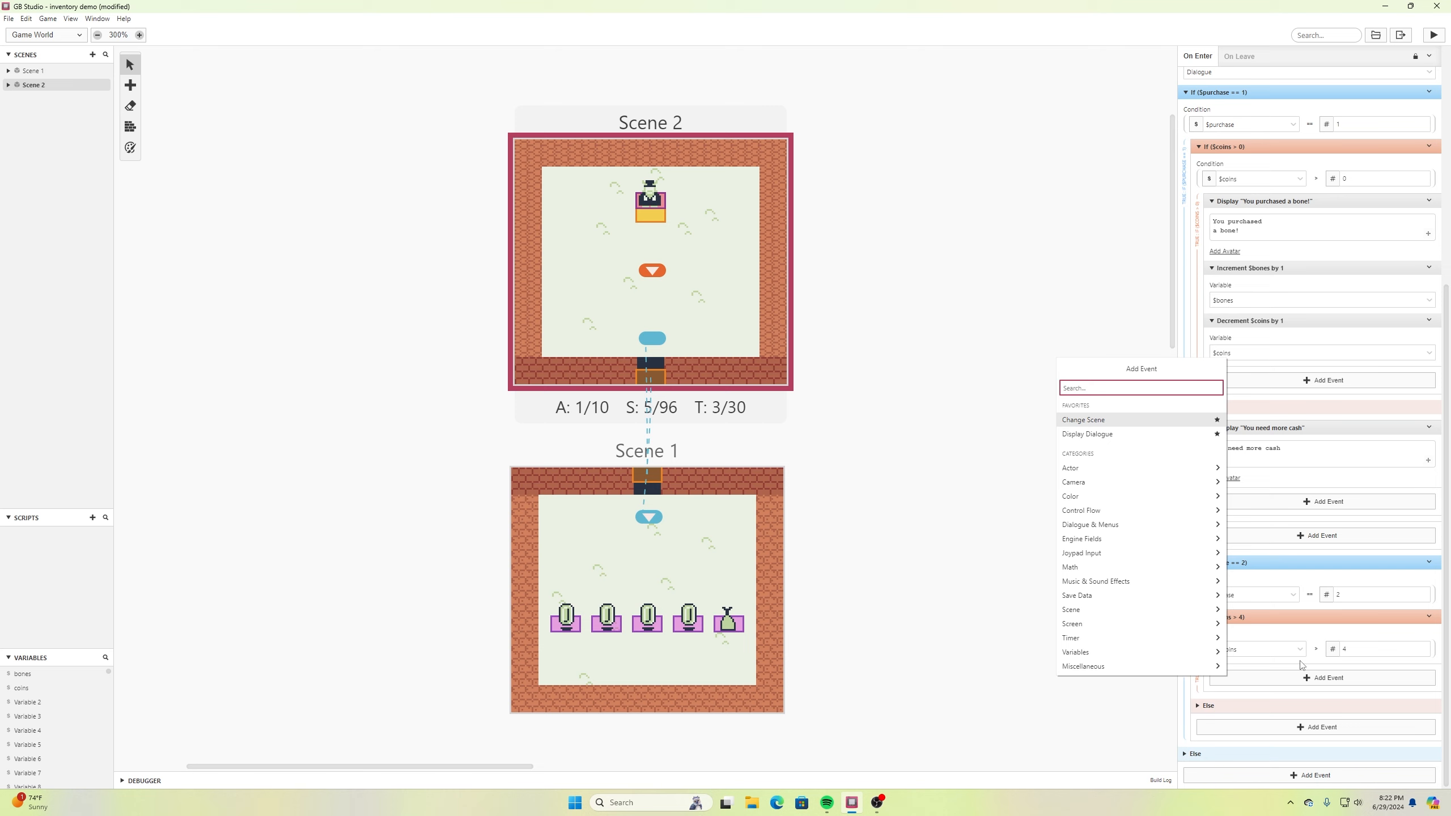
text(display)
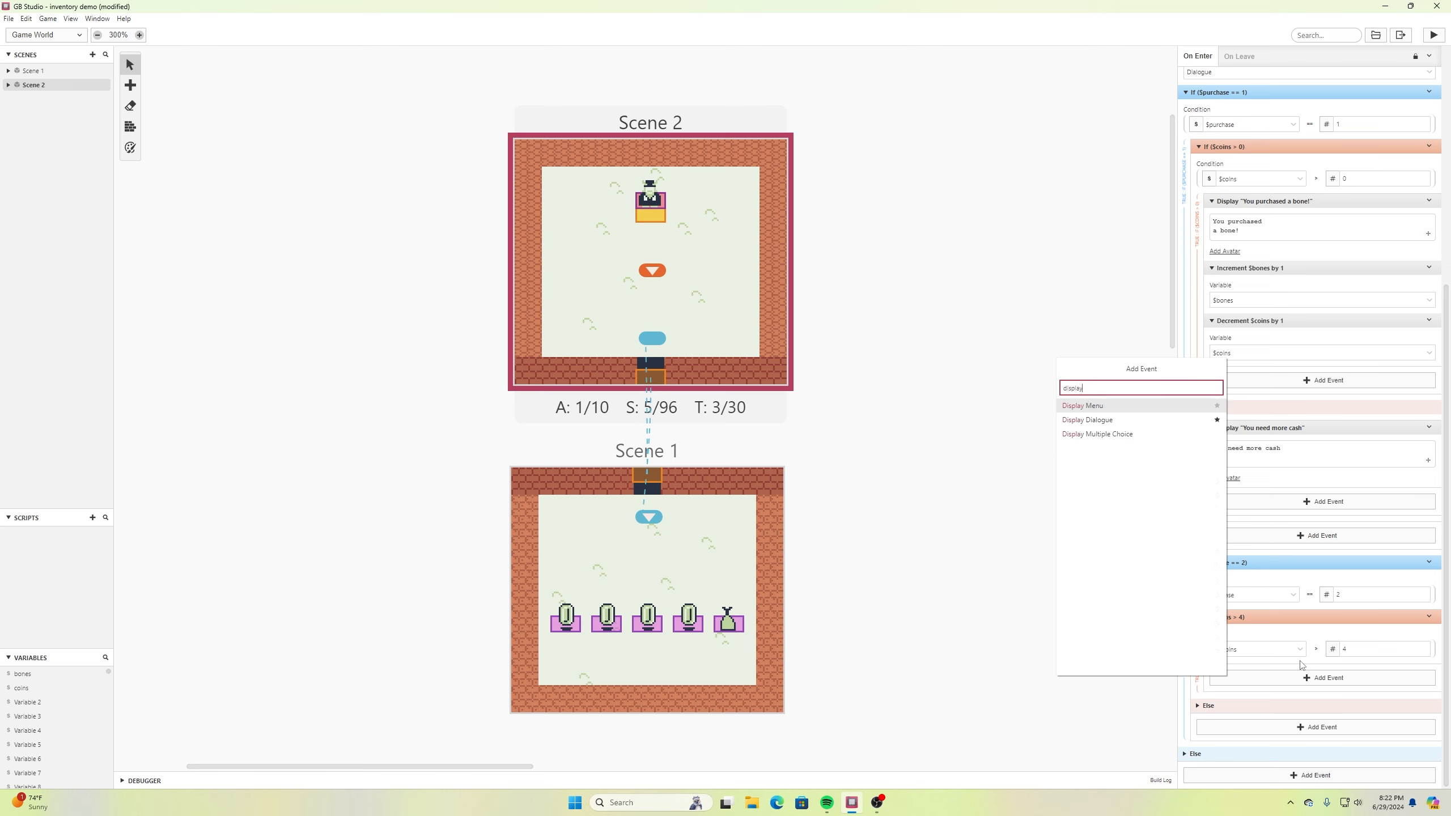
click(1114, 420)
click(1243, 688)
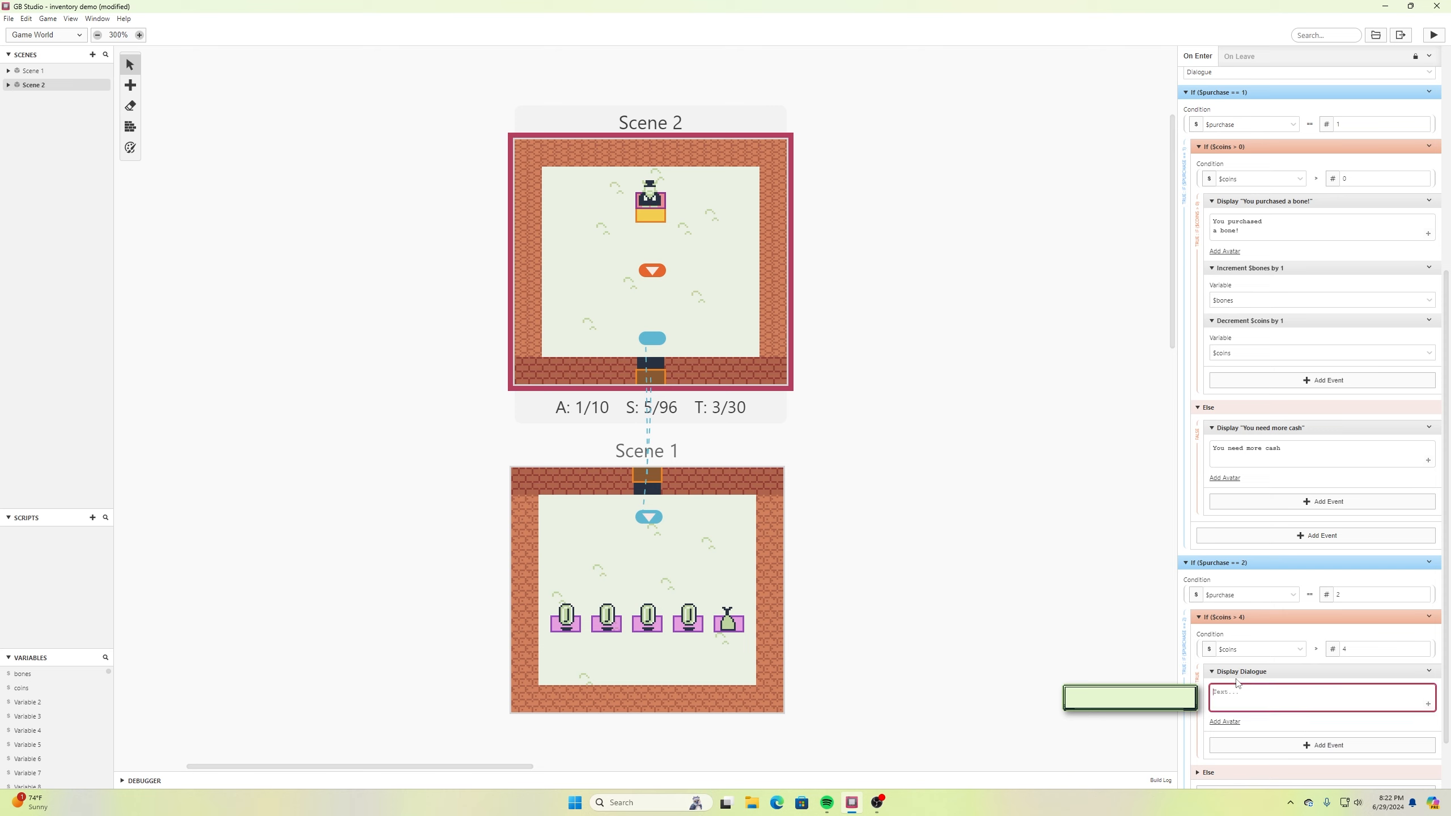
text(You purchased)
Add a Variable Increment By 1 event after the key dialogue, assign it Variable 2, and rename that variable "key"
click(1323, 746)
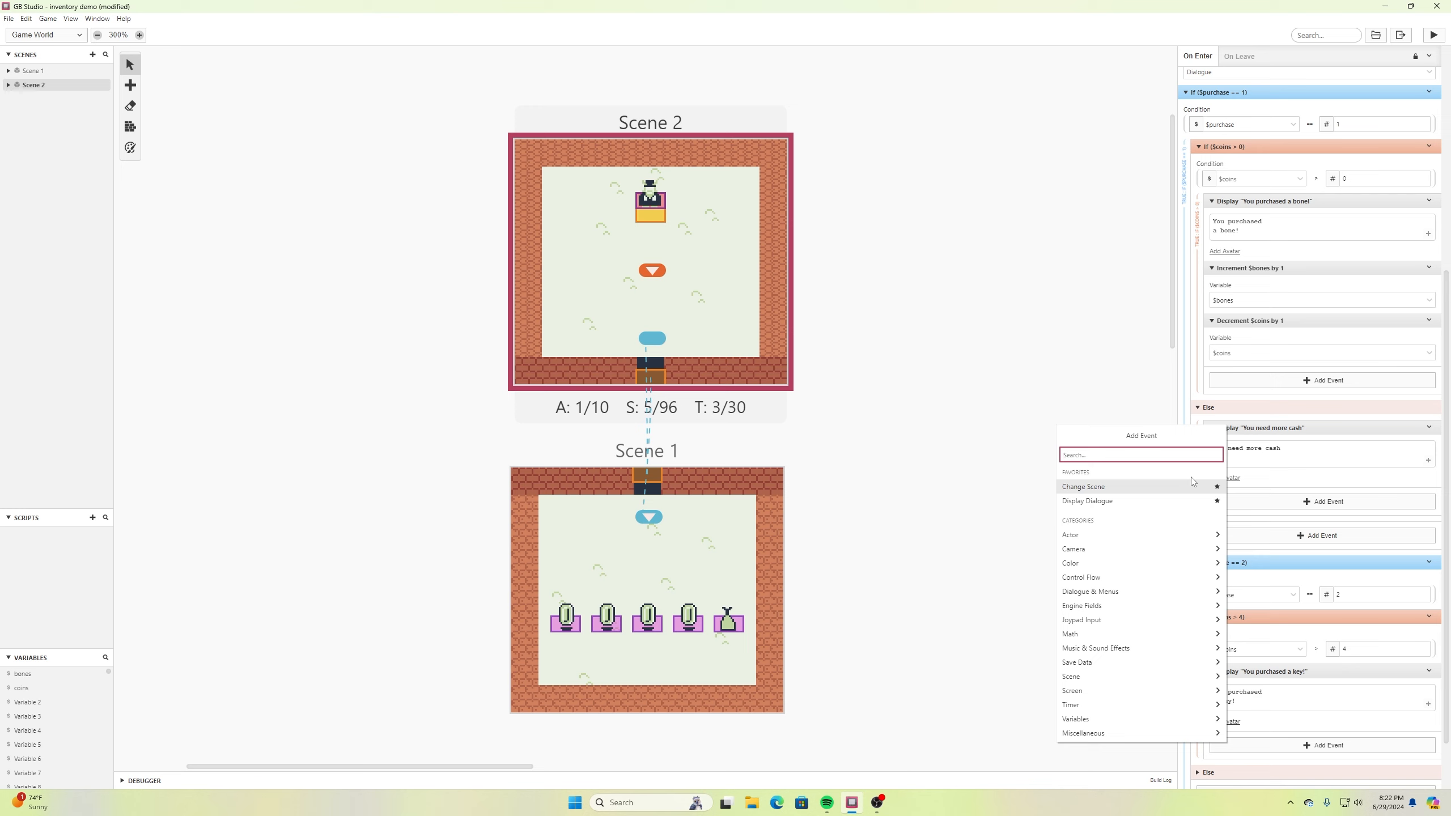
text(inc)
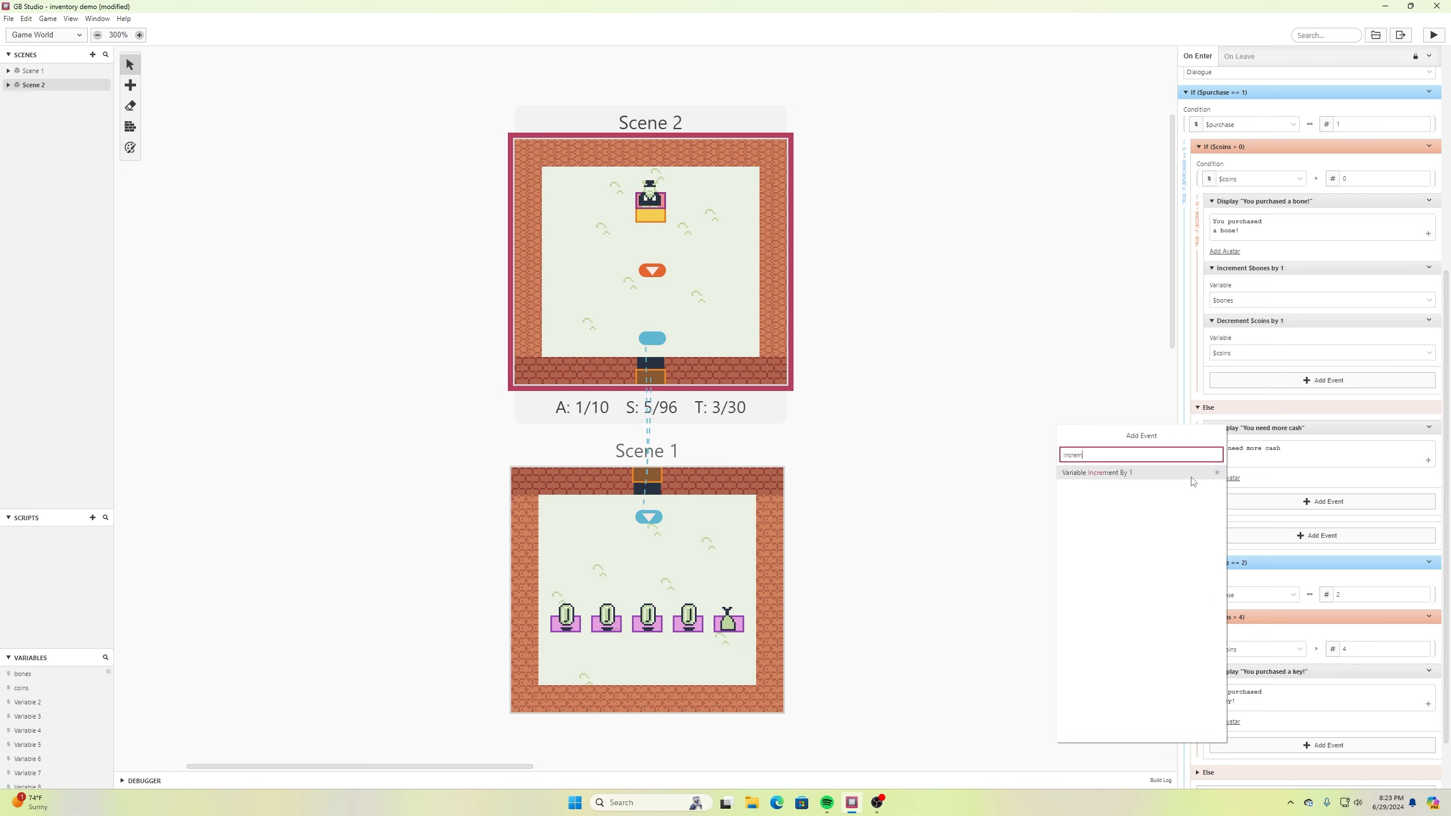
click(1142, 474)
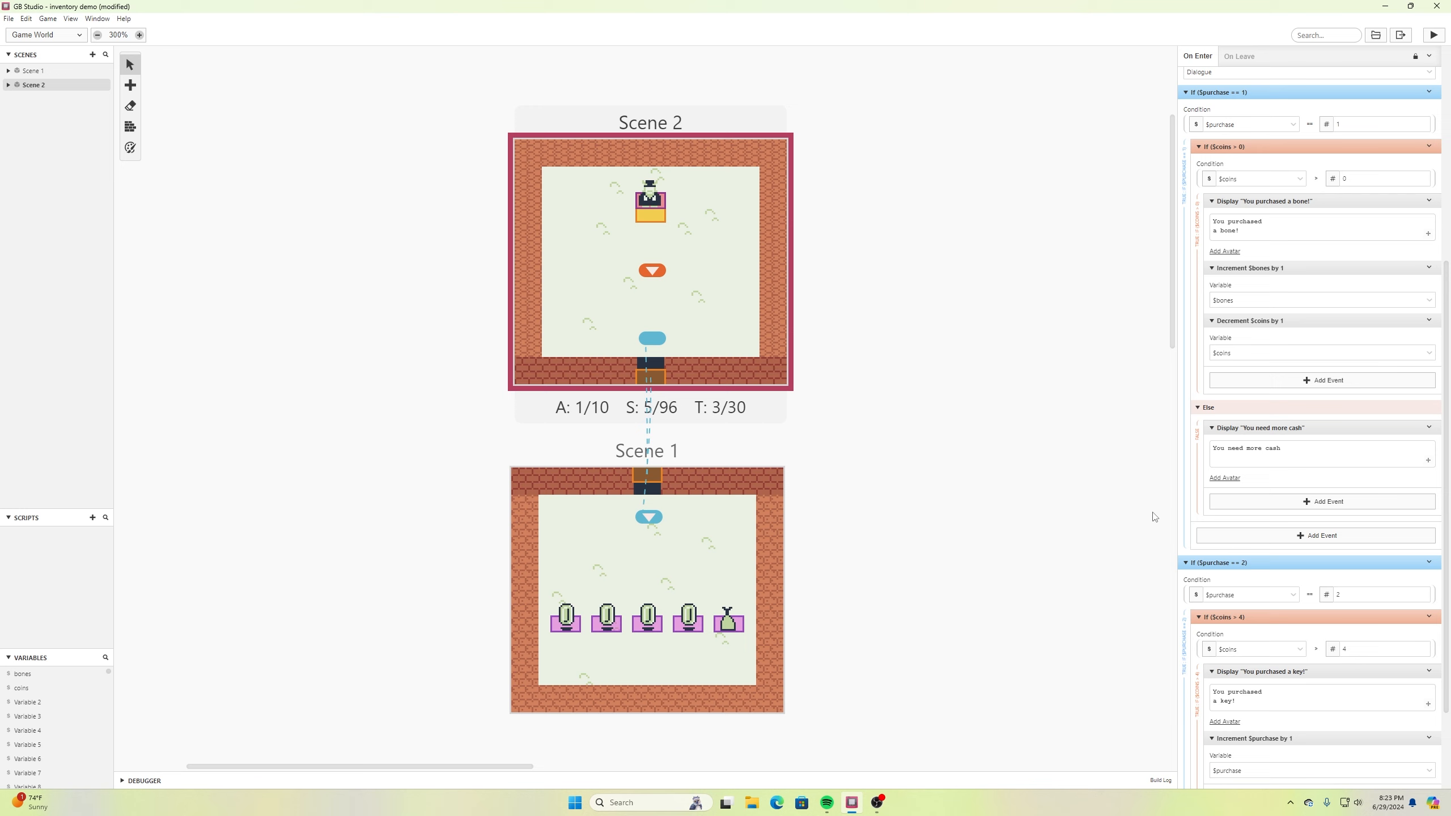
scroll(1244, 646, down, 1)
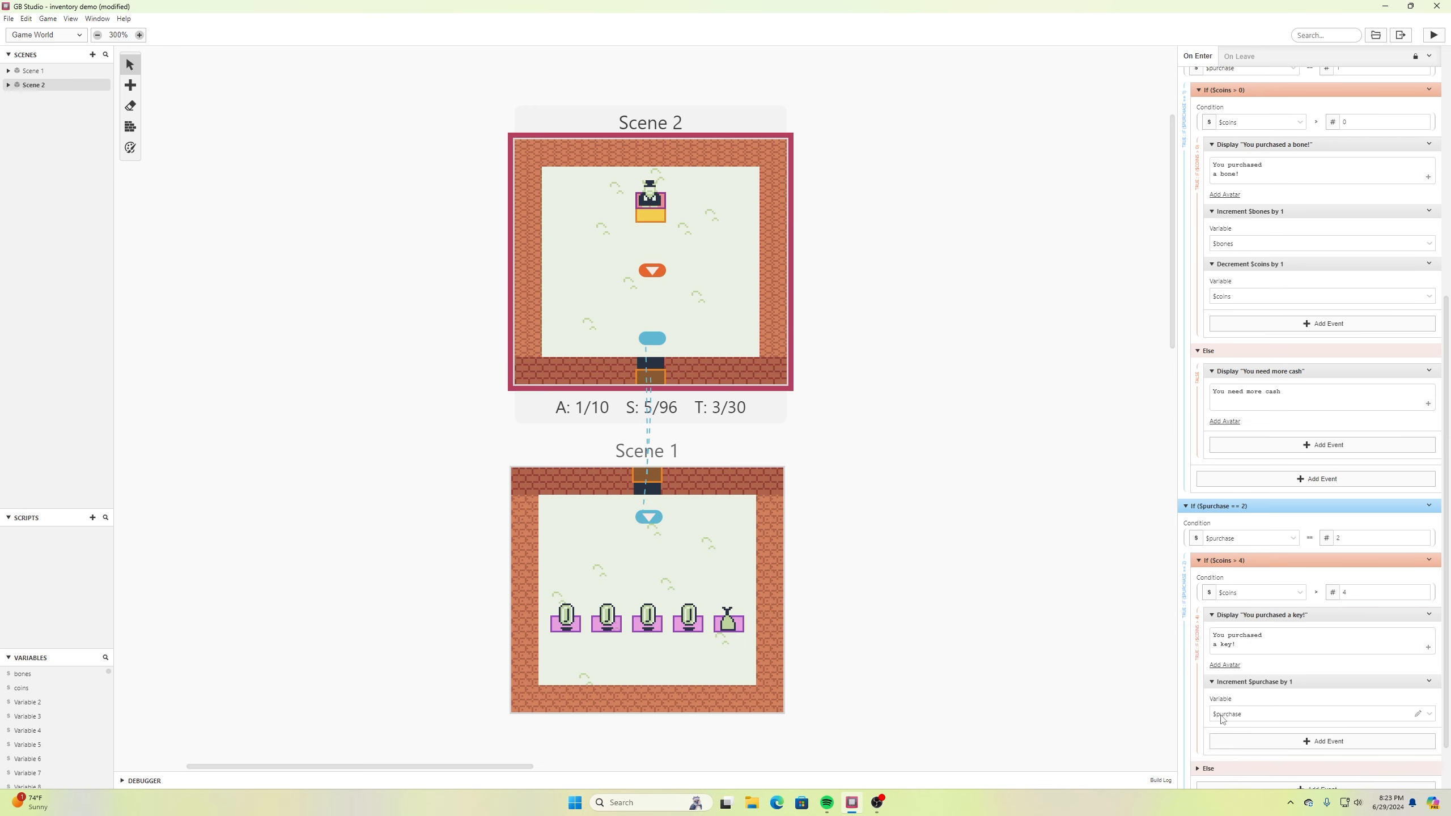
click(1430, 715)
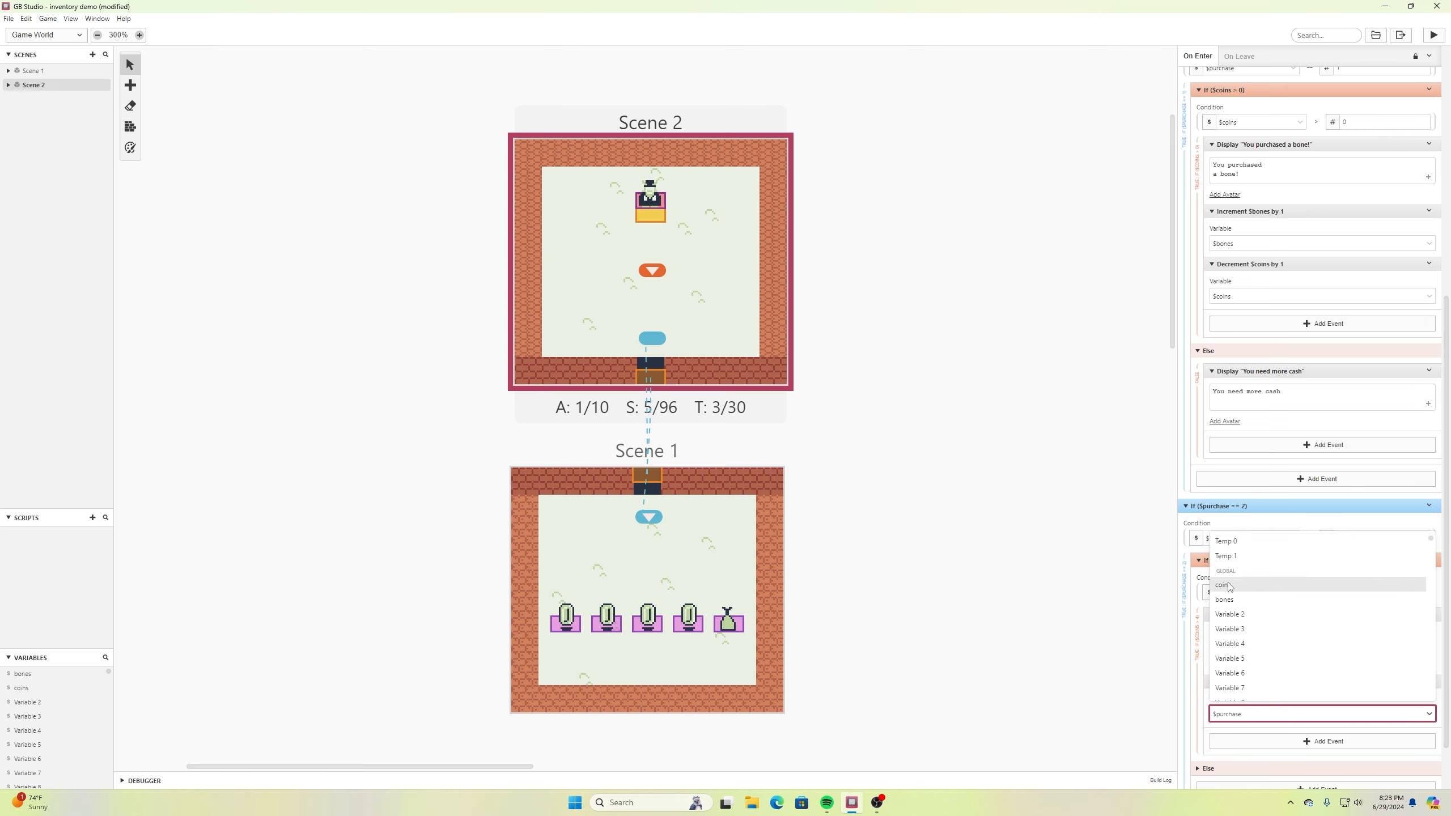
click(1230, 615)
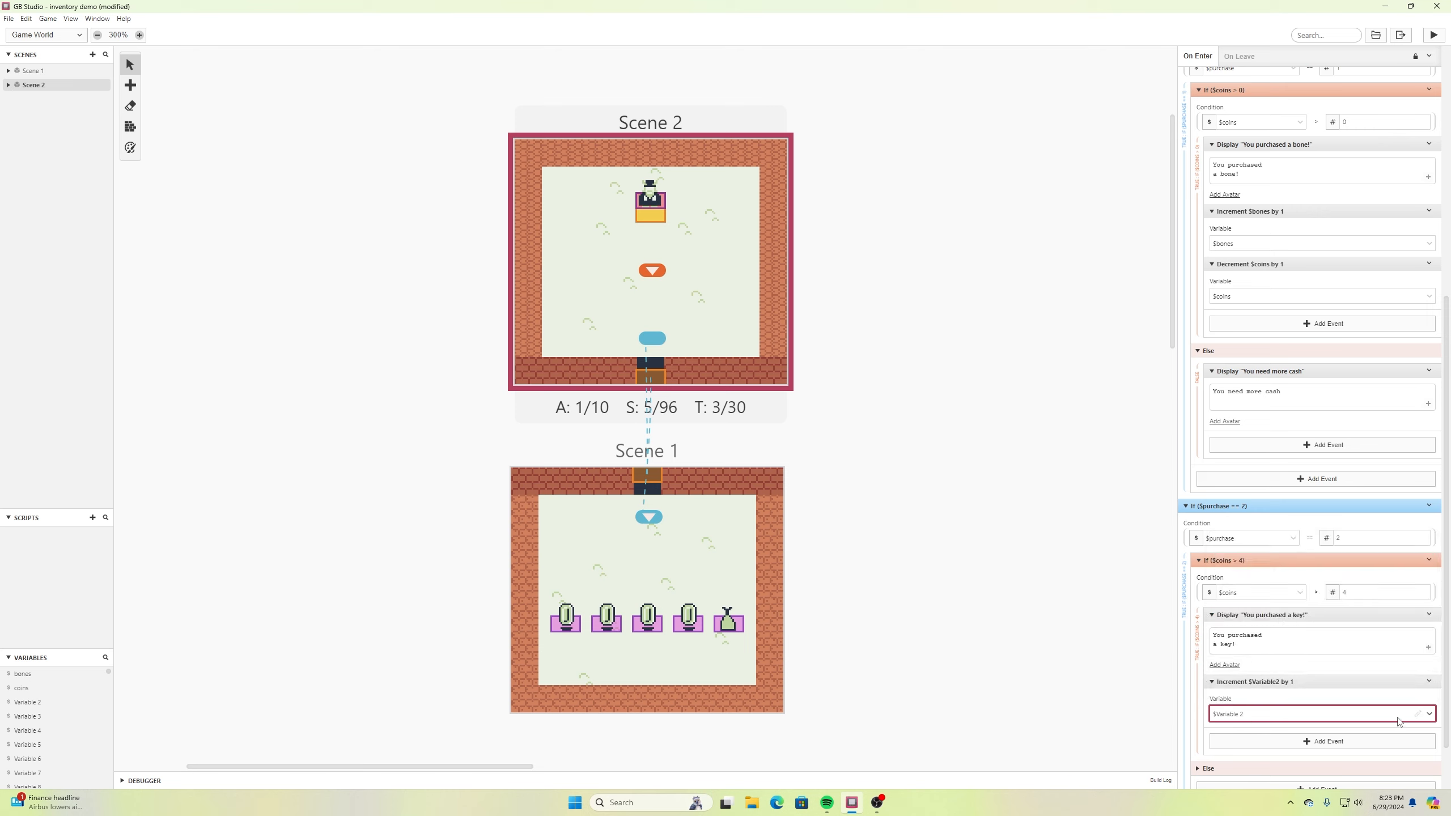
click(1419, 714)
text(key)
click(1427, 713)
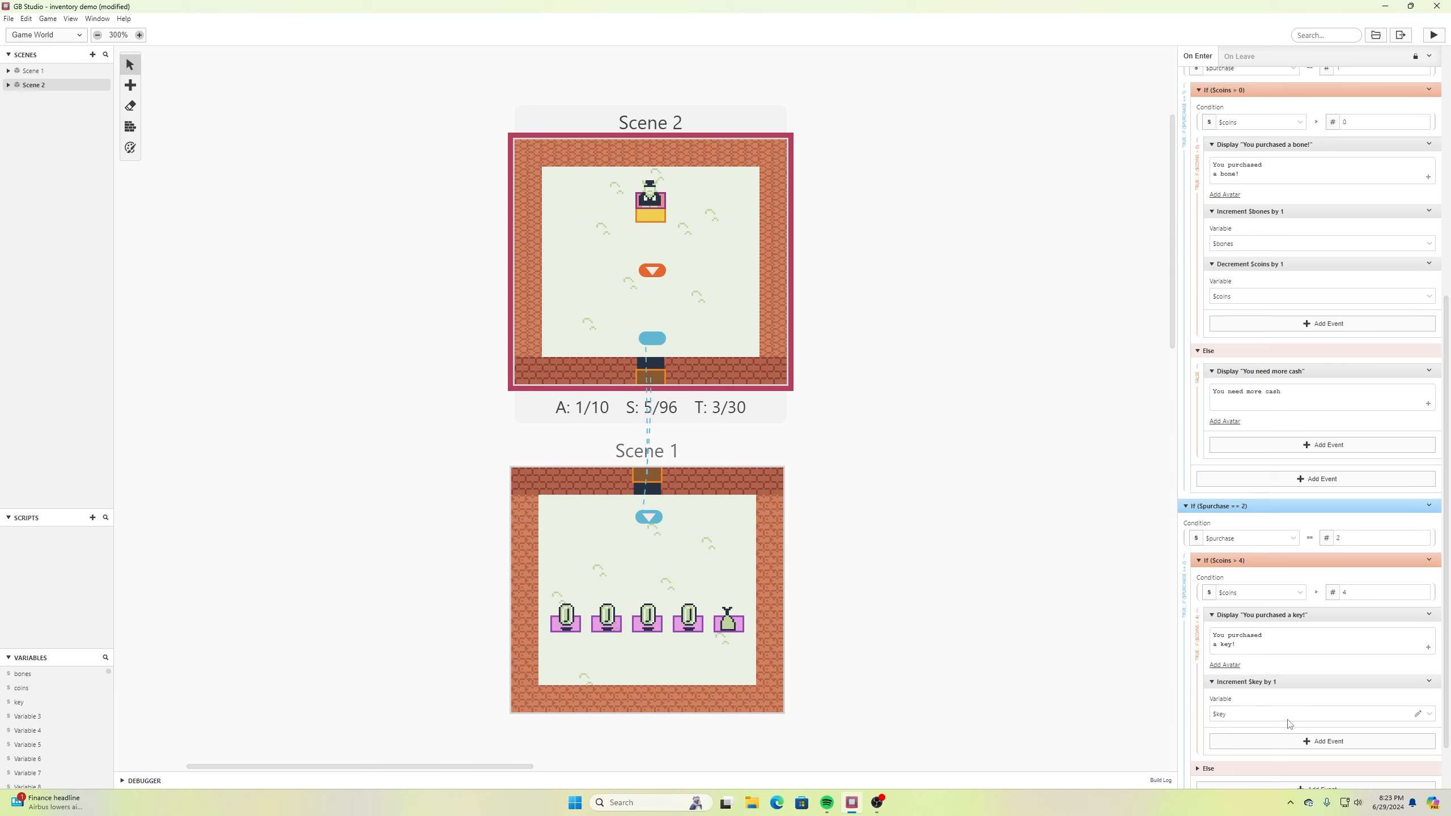
Add a Math Functions event after the $key increment in the $coins > 4 branch and assign it the $coins variable
click(1318, 741)
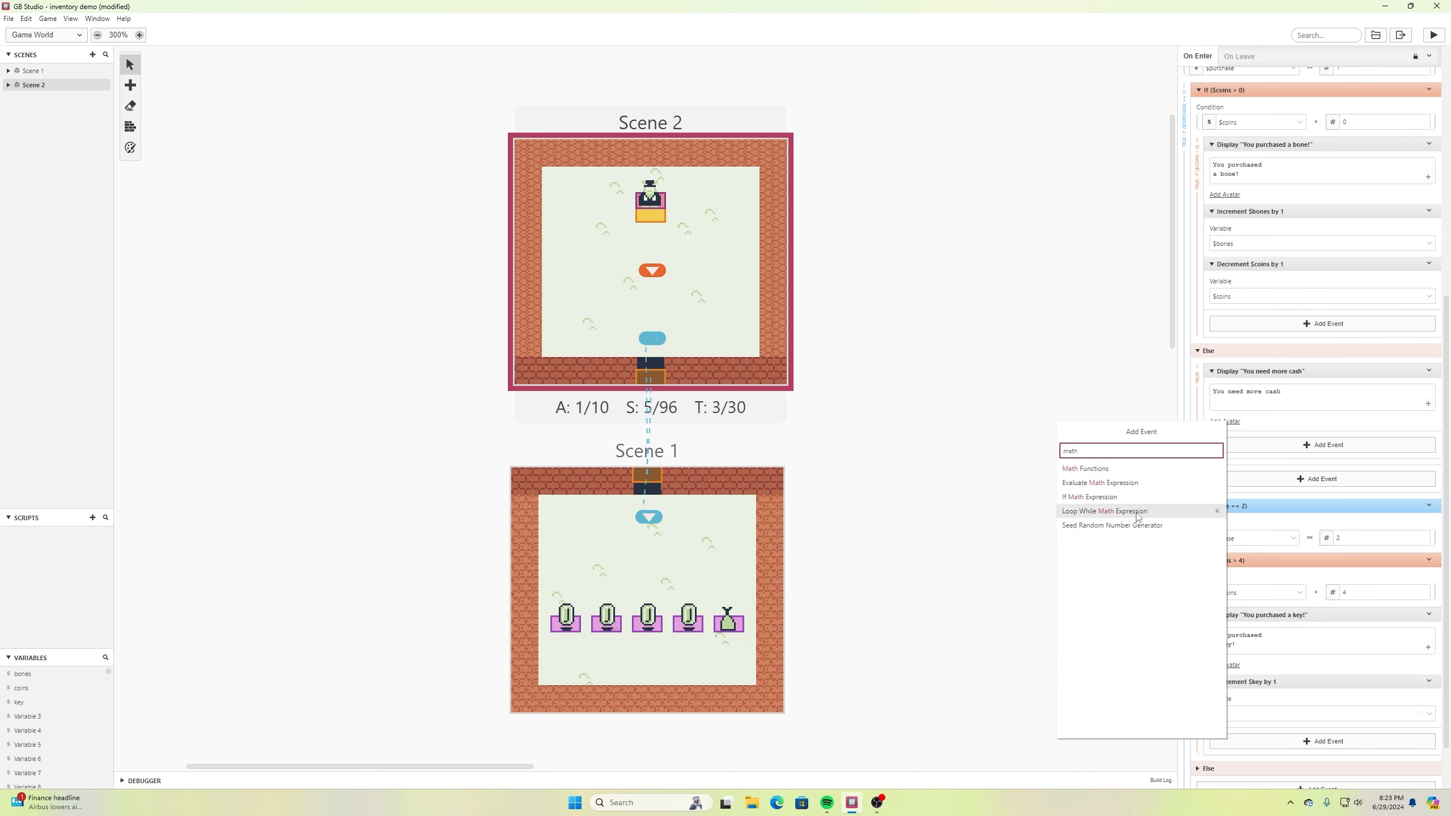
click(1094, 469)
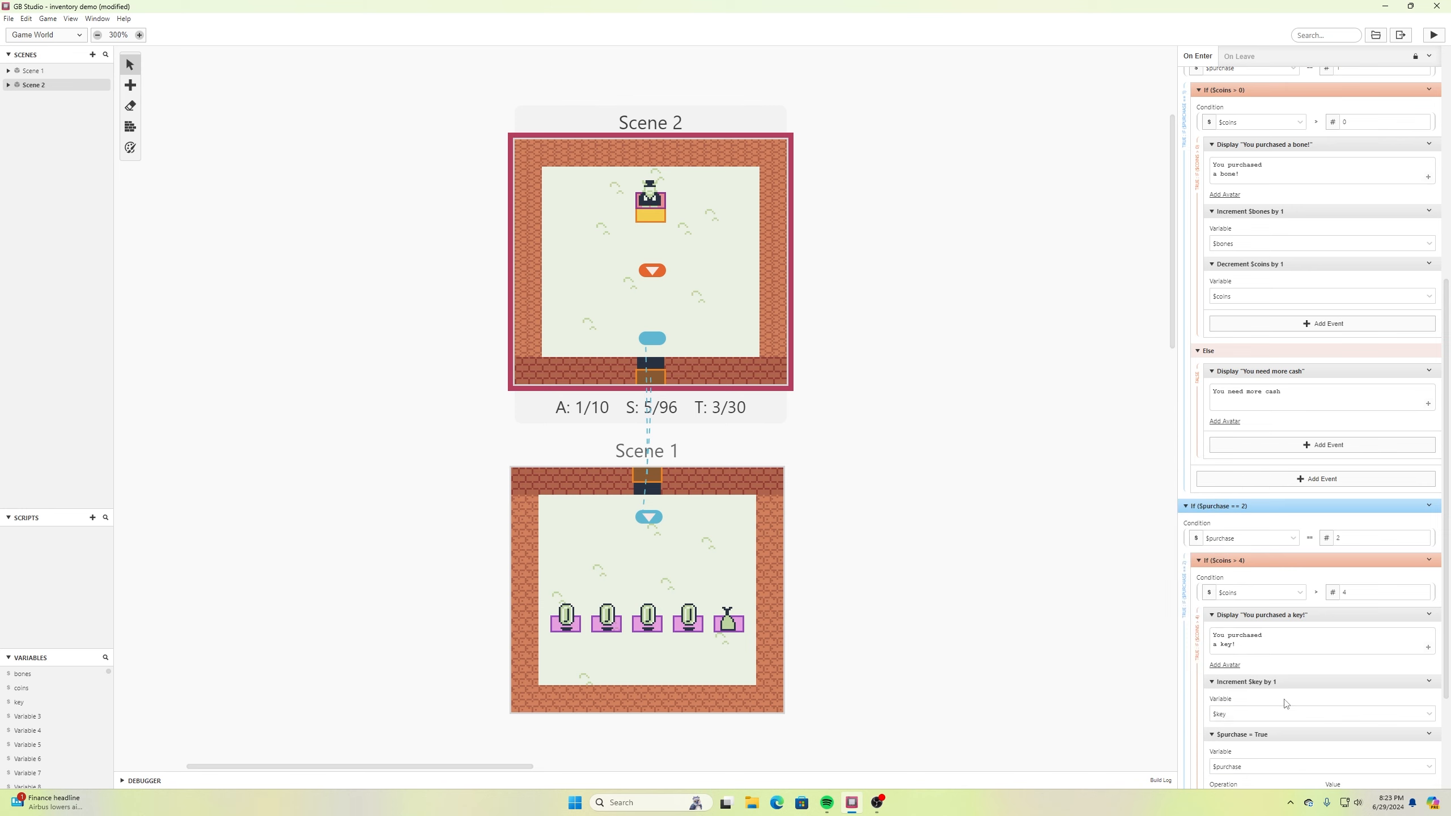
scroll(1285, 703, down, 2)
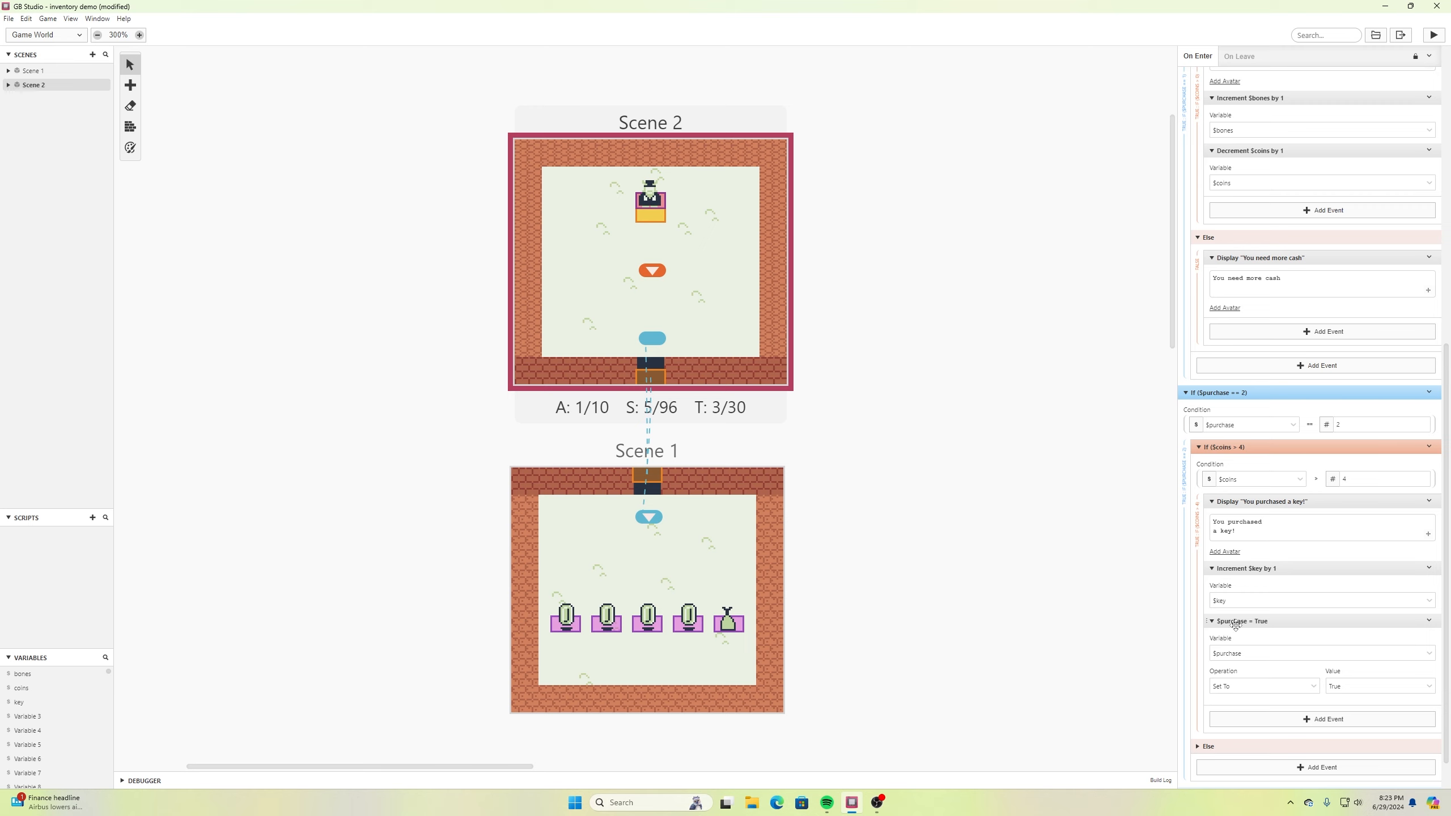
click(1433, 657)
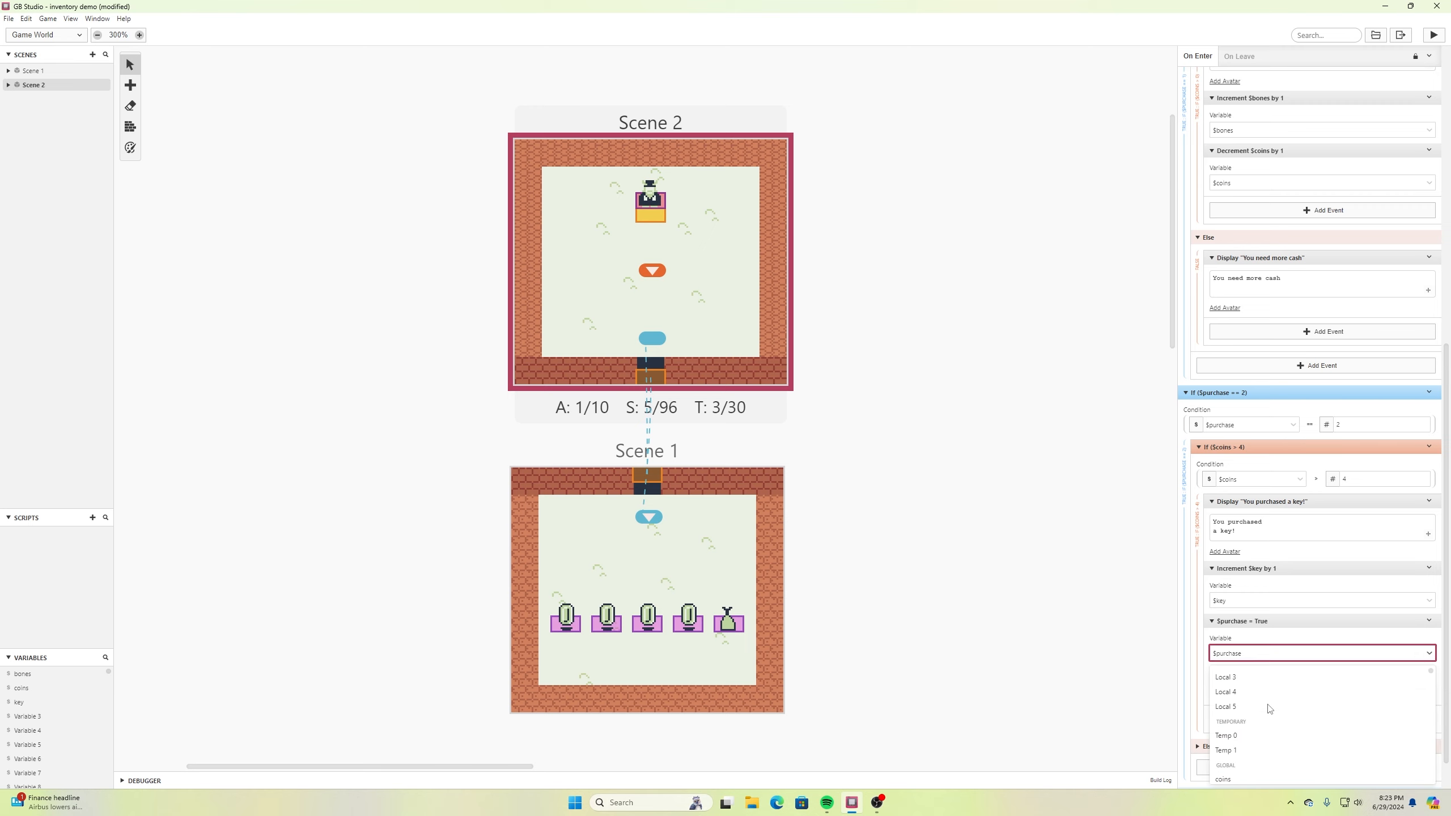
scroll(1237, 760, down, 1)
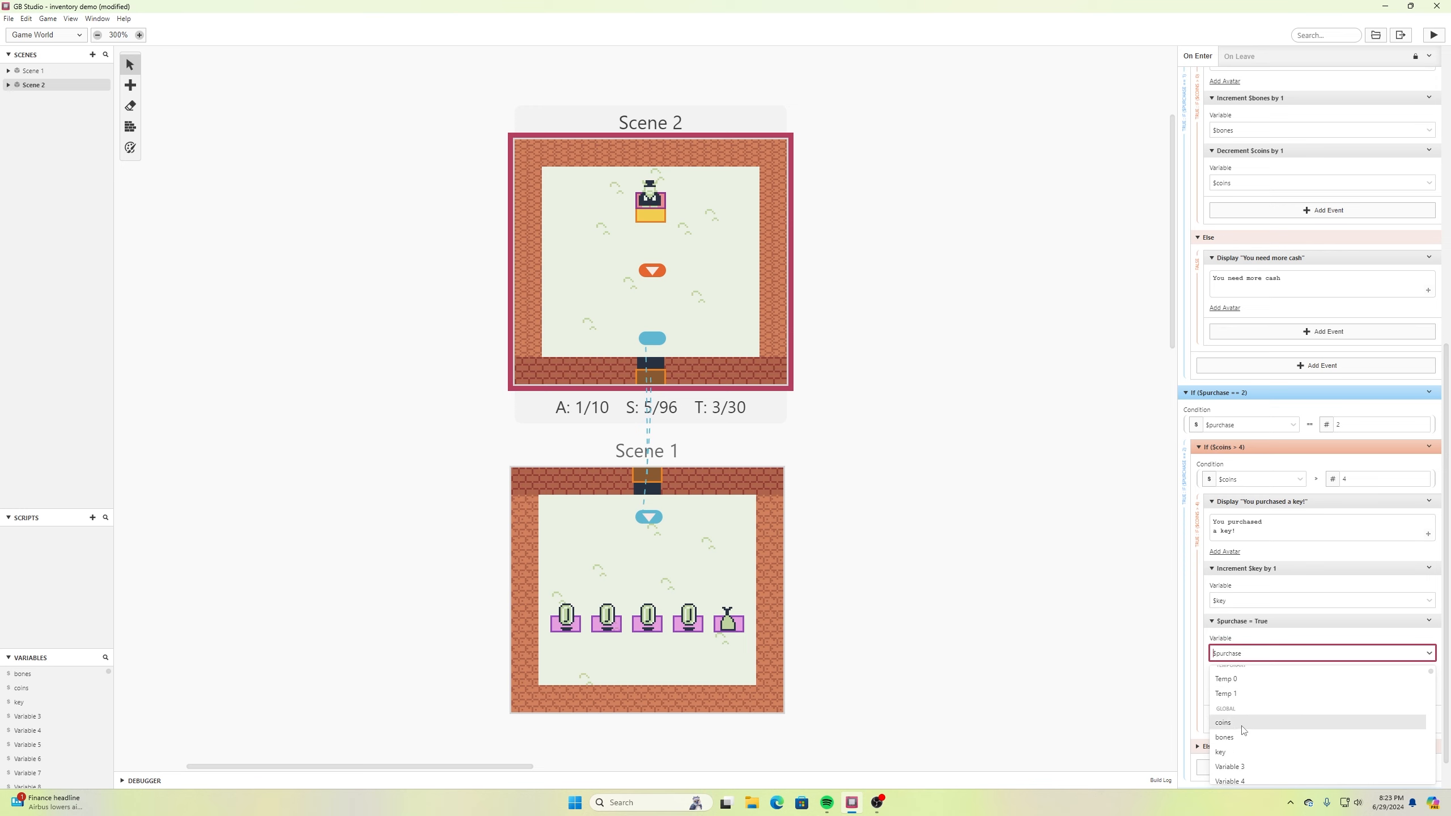
click(1234, 759)
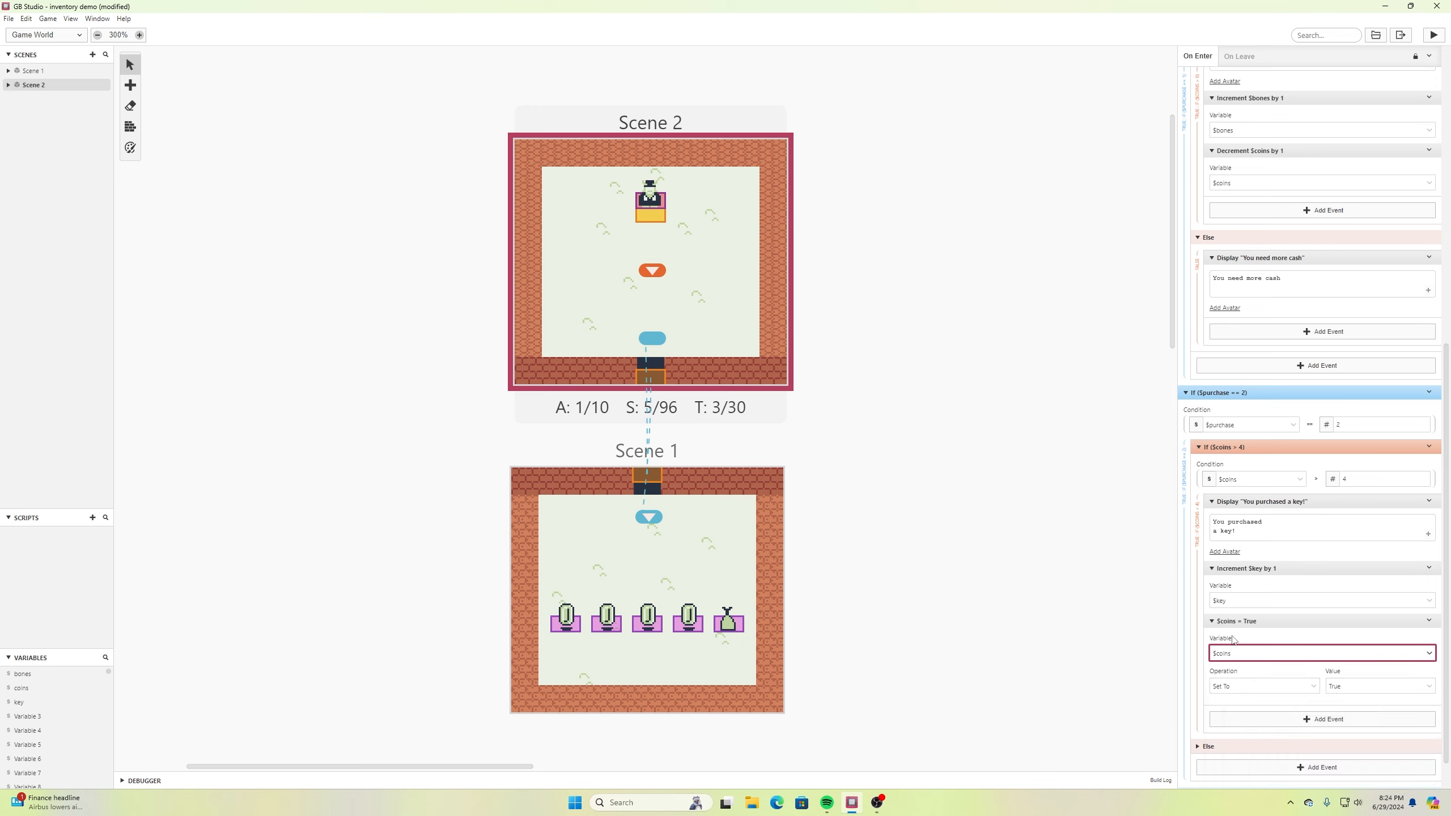
Set the $coins math event to subtract a fixed value of 5
click(1313, 687)
click(1259, 738)
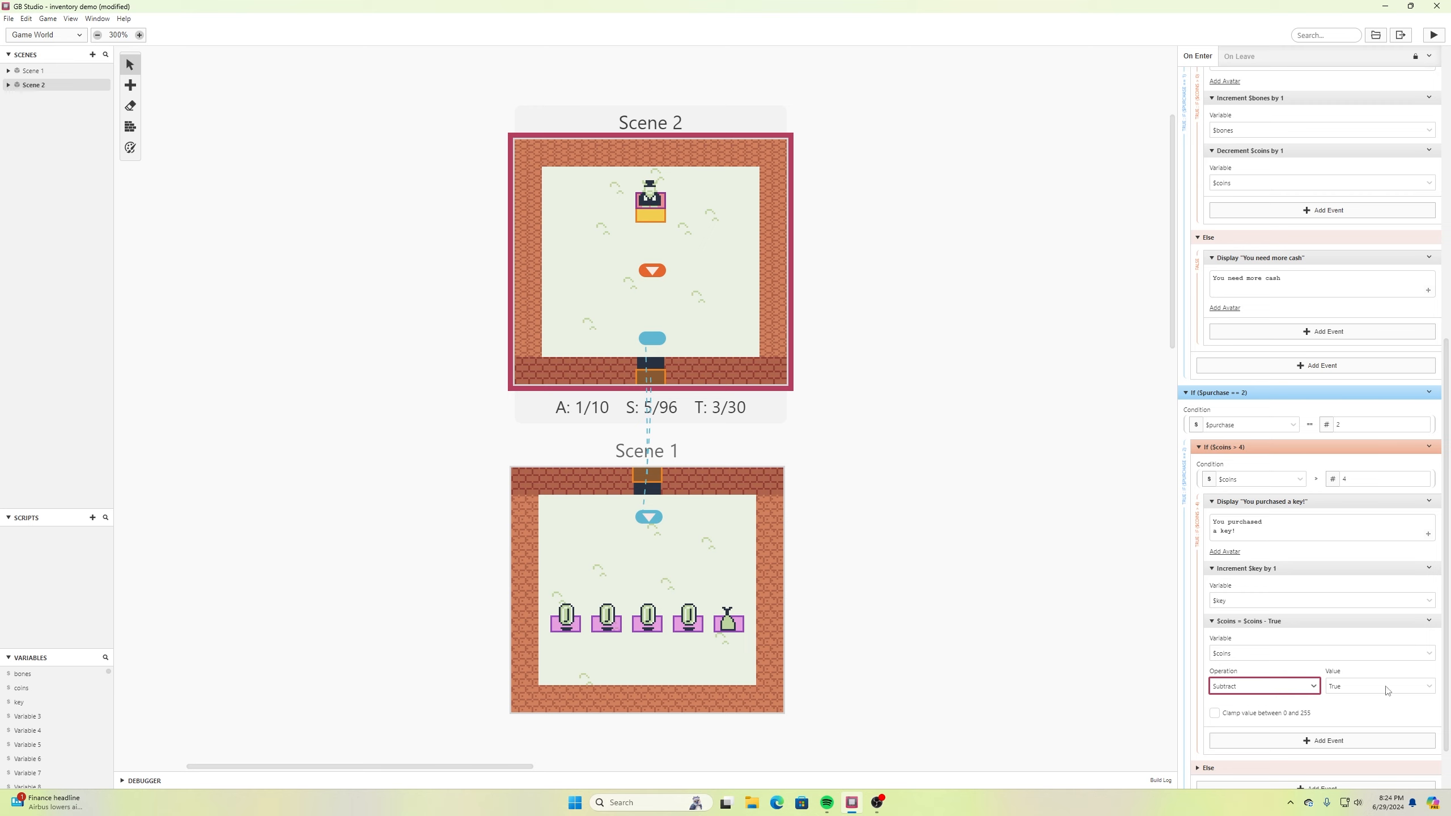
click(1430, 688)
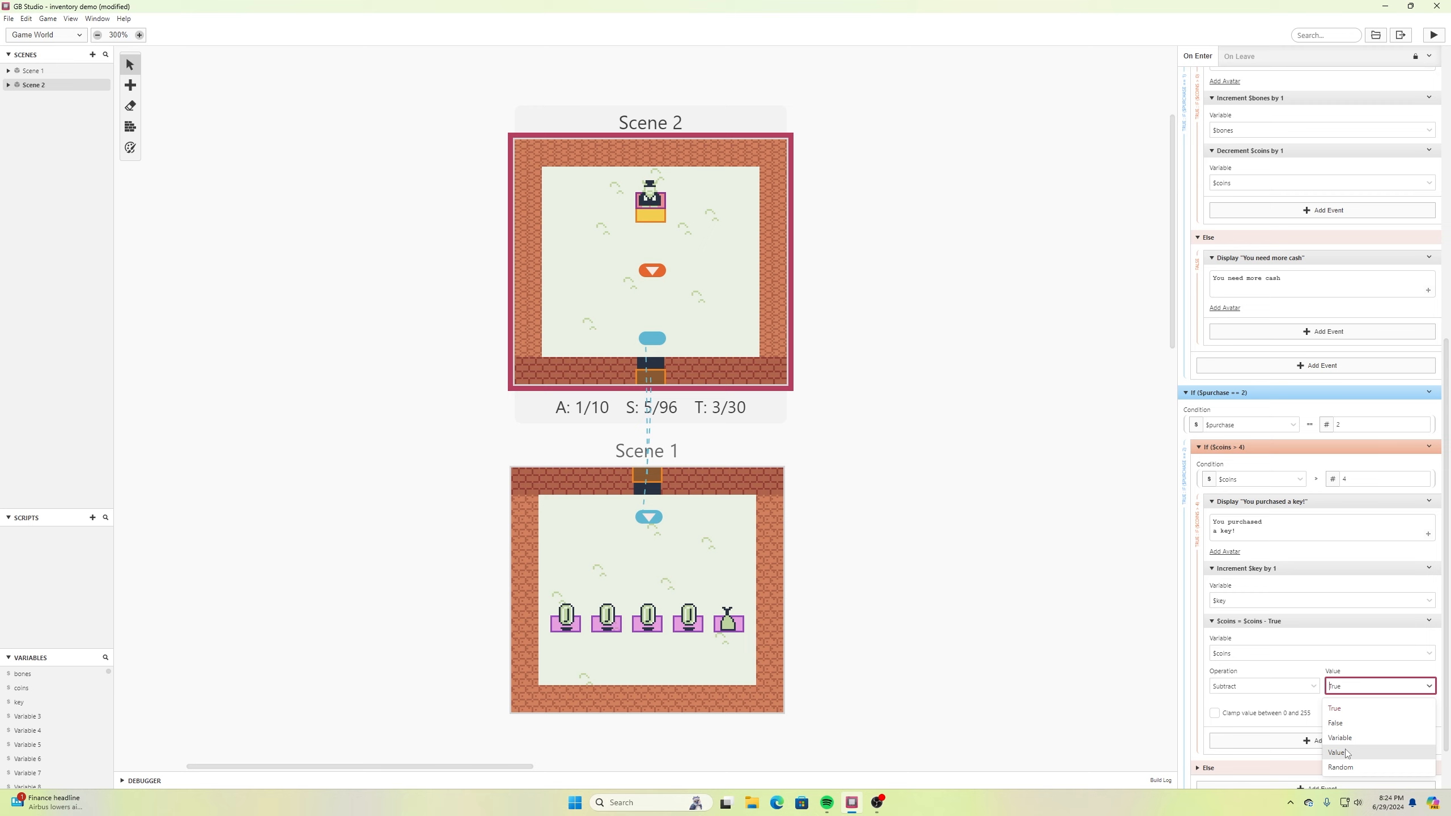
click(1363, 752)
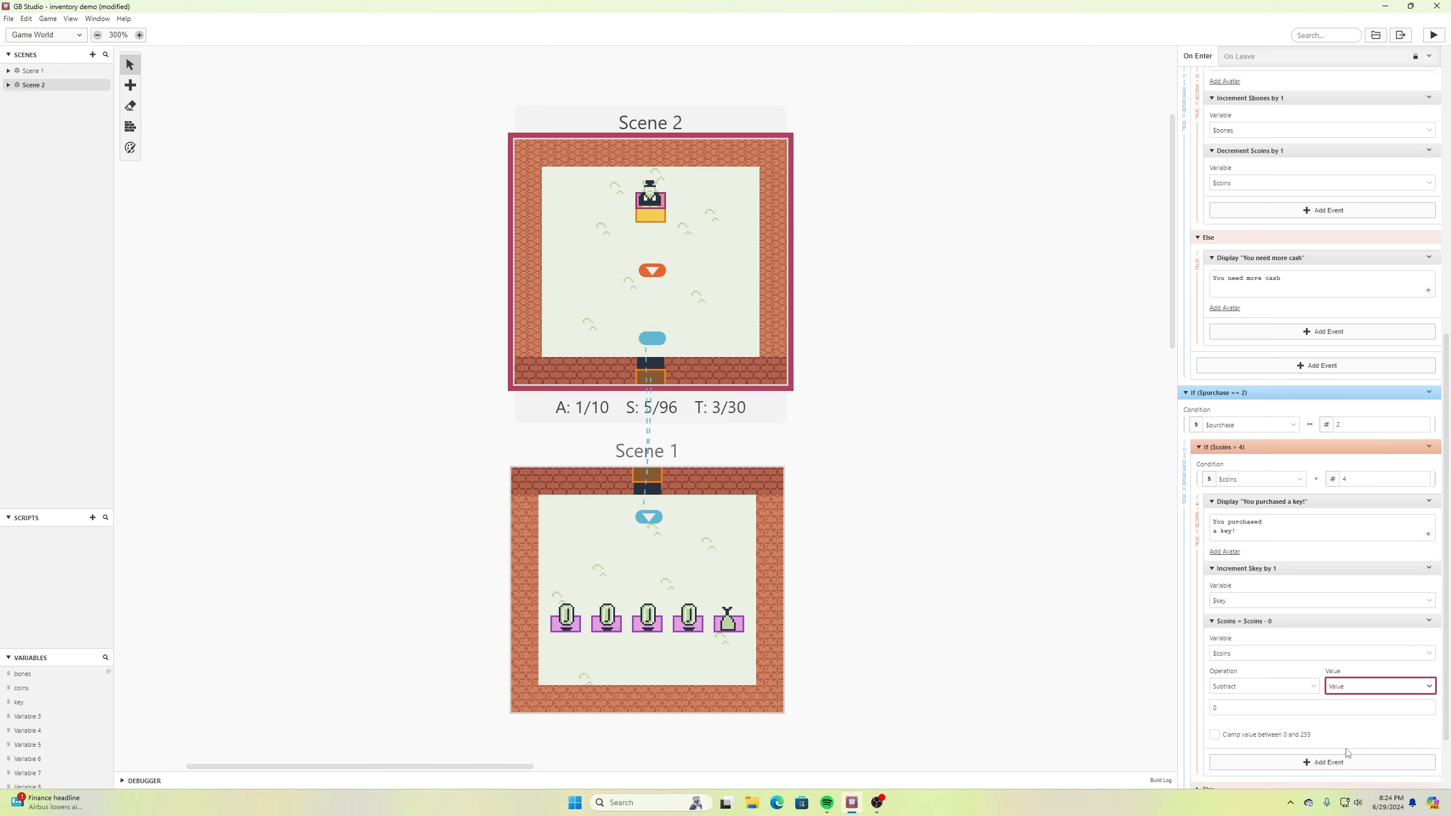
click(1240, 709)
click(1428, 705)
click(1427, 704)
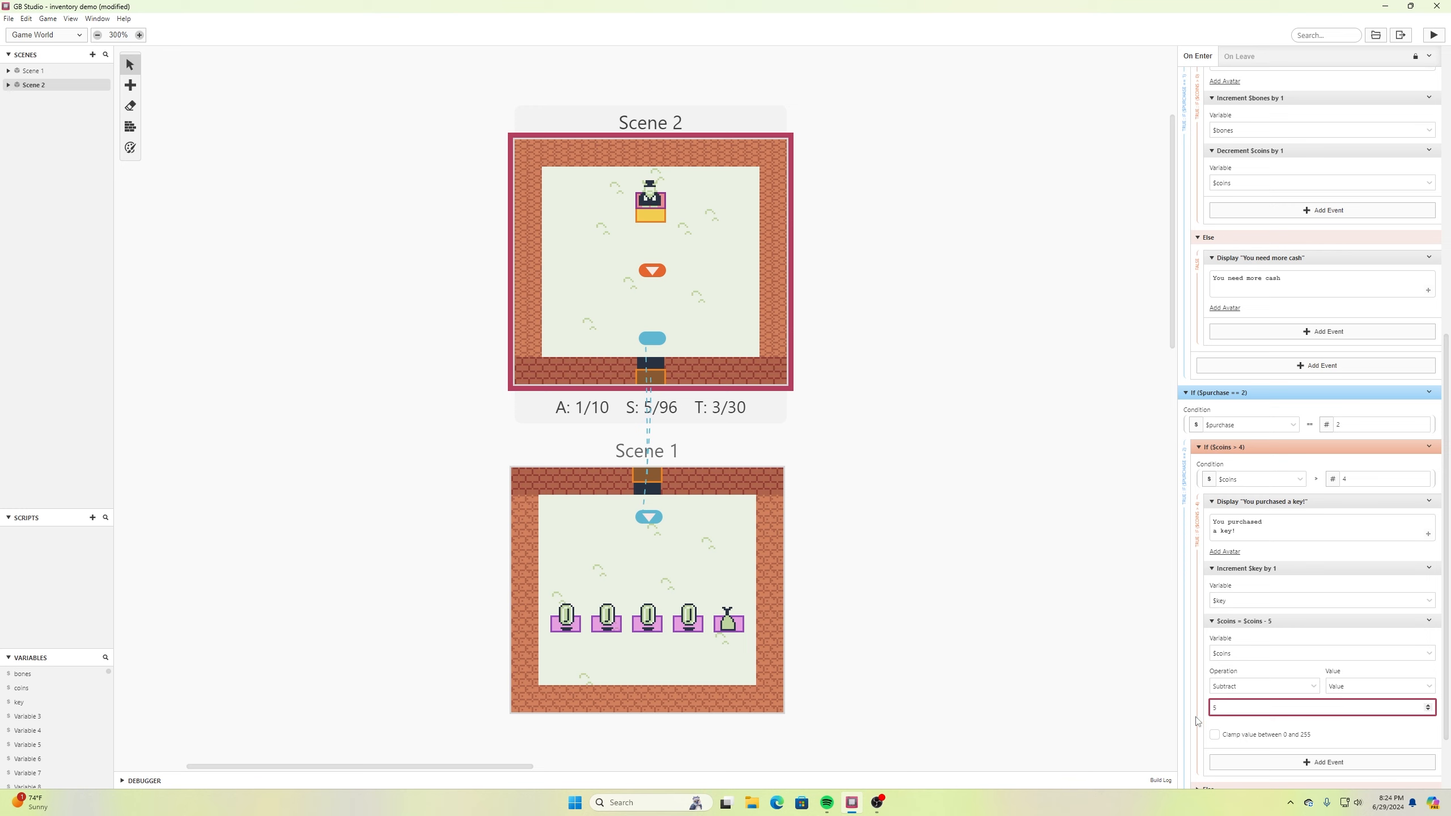
Add a Display Dialogue event to the Else branch of the $coins > 4 condition with the text "You need more cash"
scroll(1198, 737, down, 1)
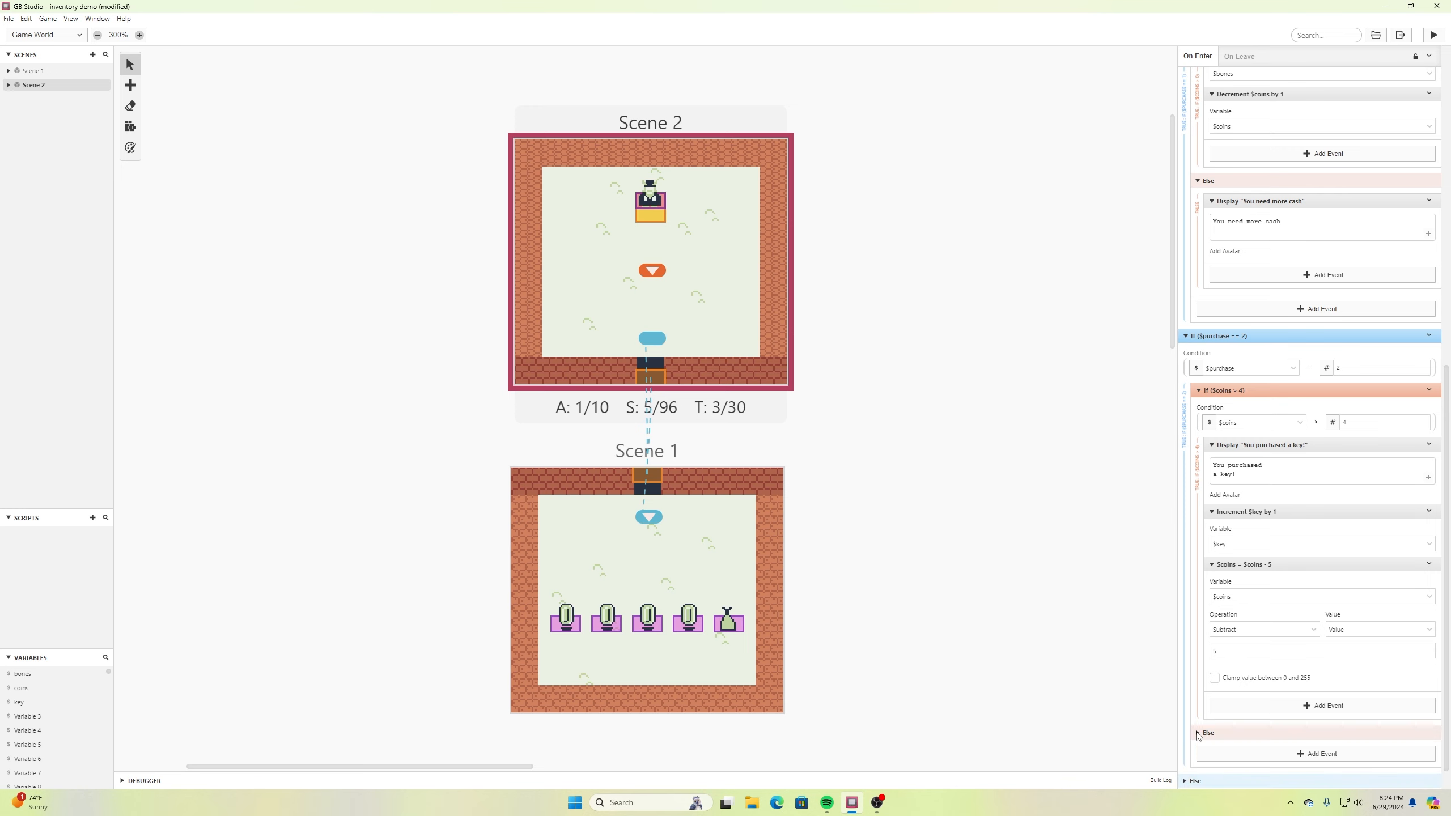
click(1198, 734)
scroll(1217, 732, down, 1)
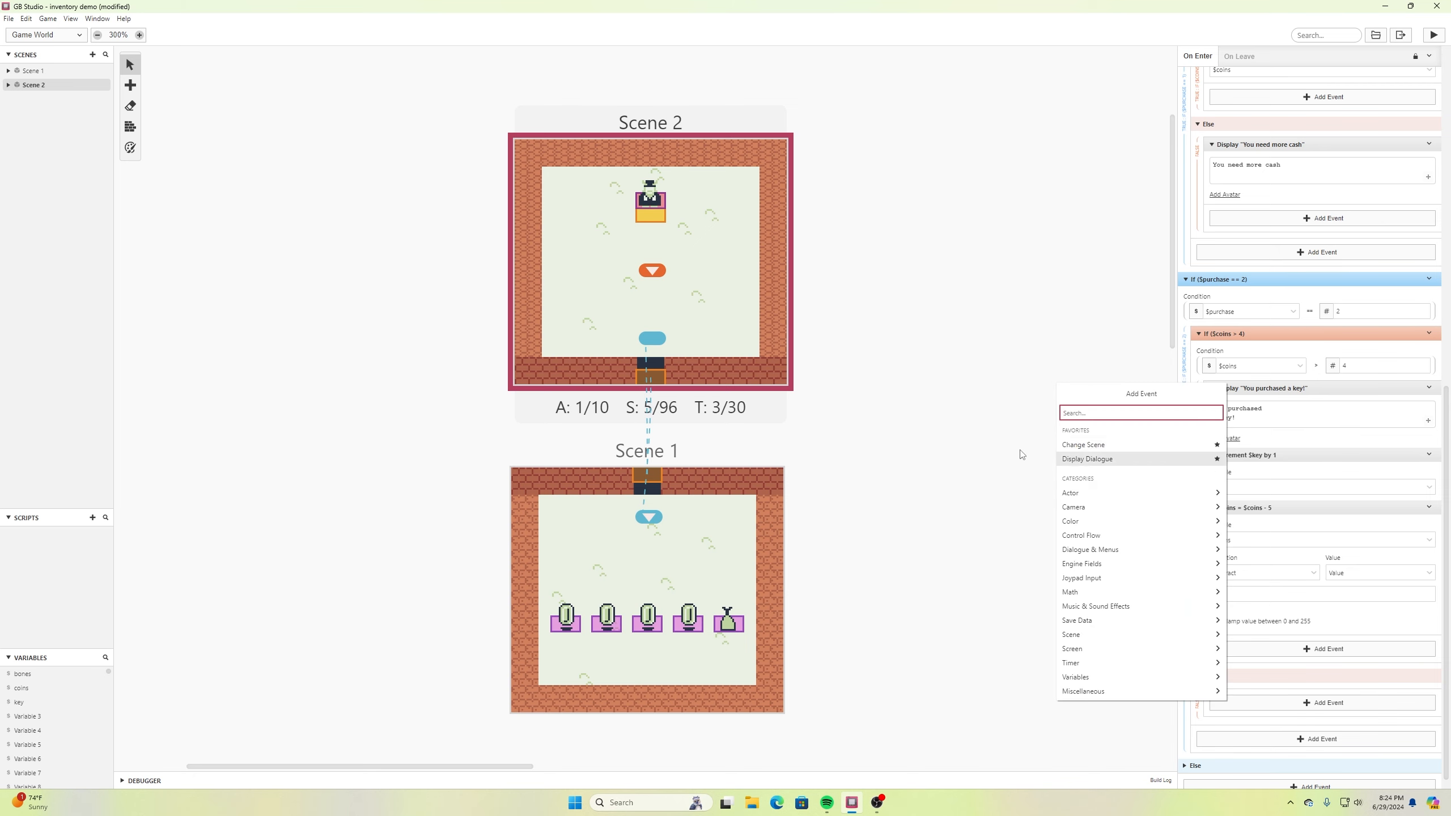
click(1072, 461)
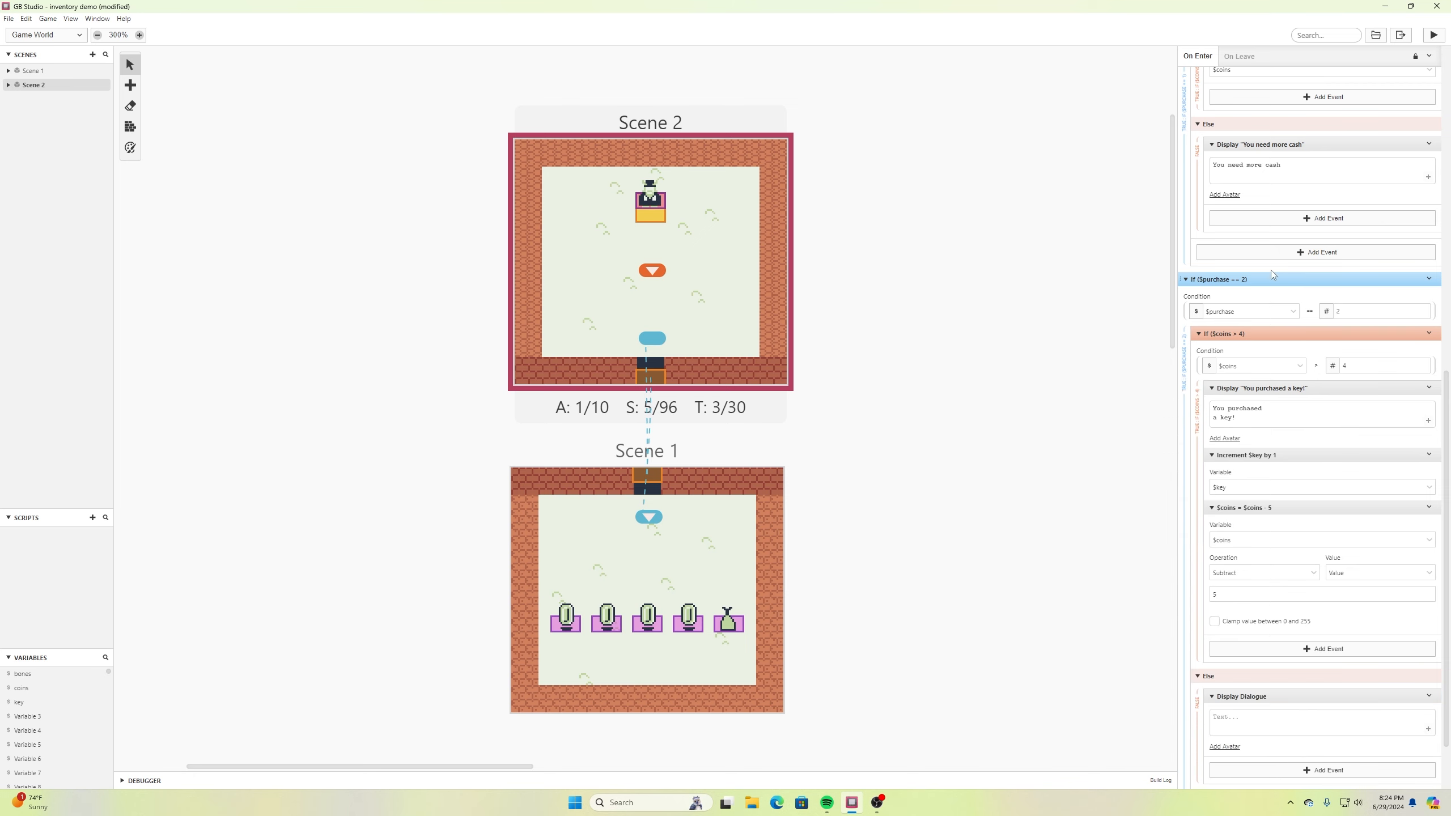
click(1248, 721)
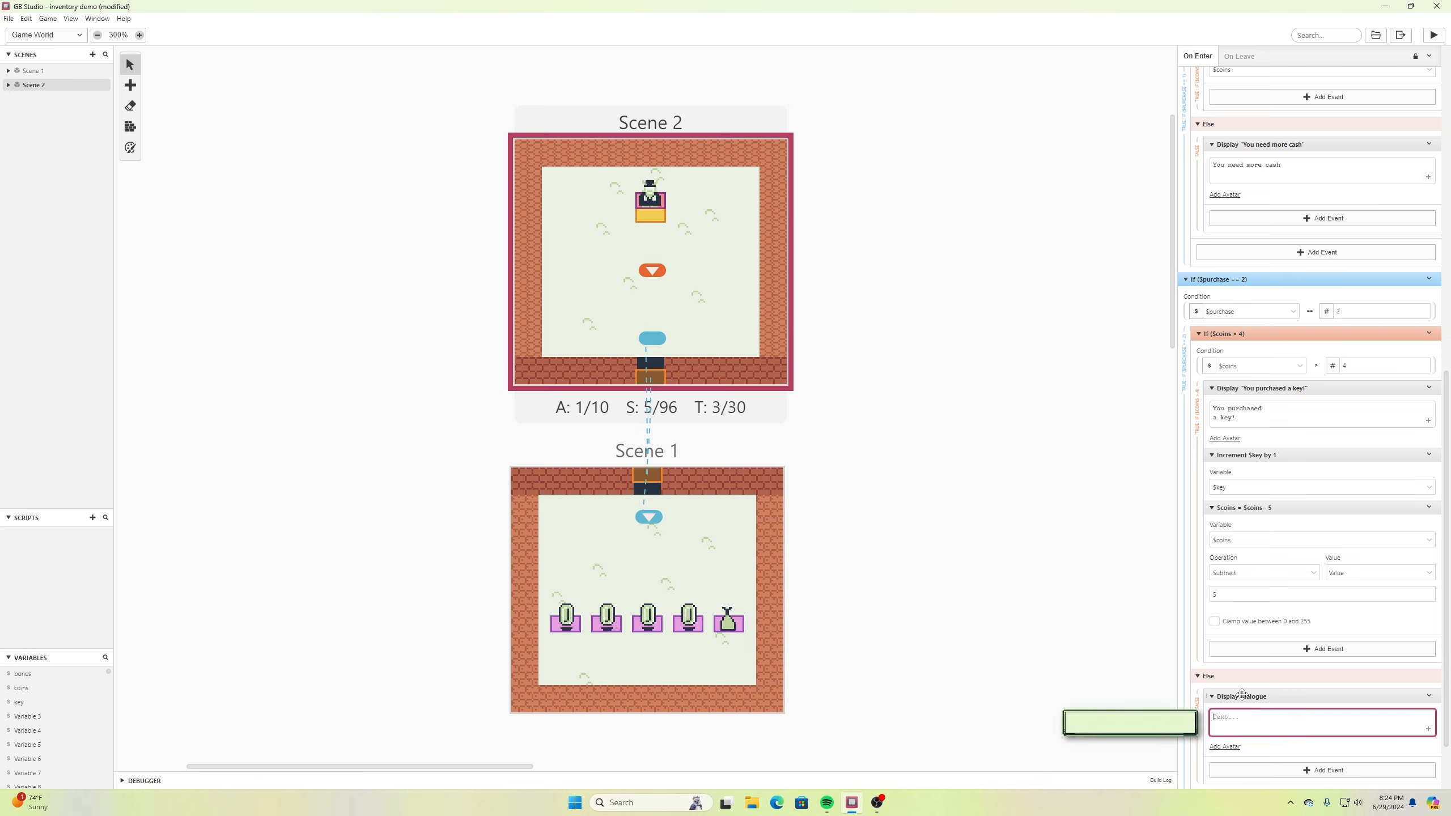
text(You need more cash)
Add a "Key: $key" line below the bones line in Scene 2's Start button inventory dialogue
click(730, 258)
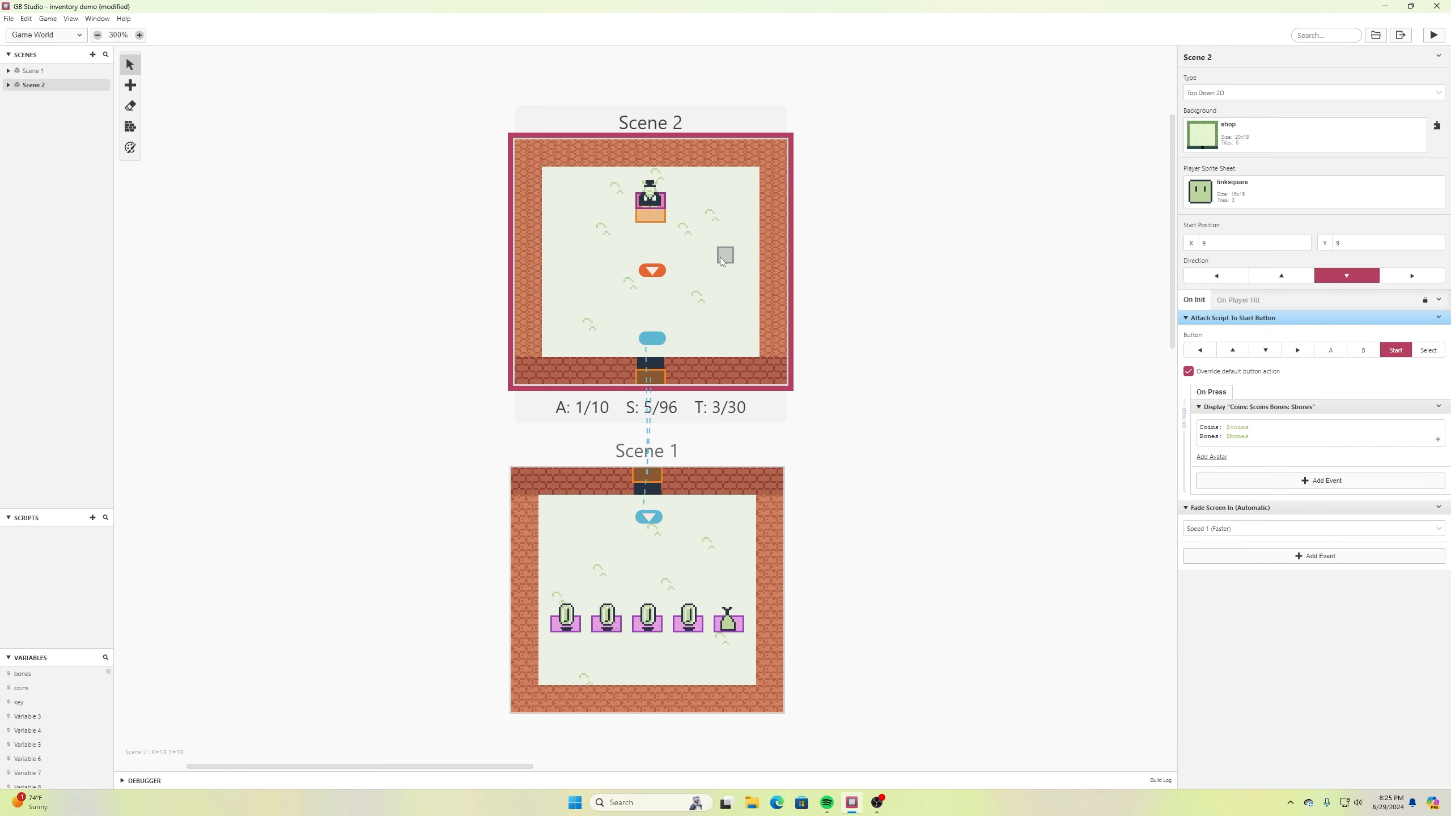
click(1258, 440)
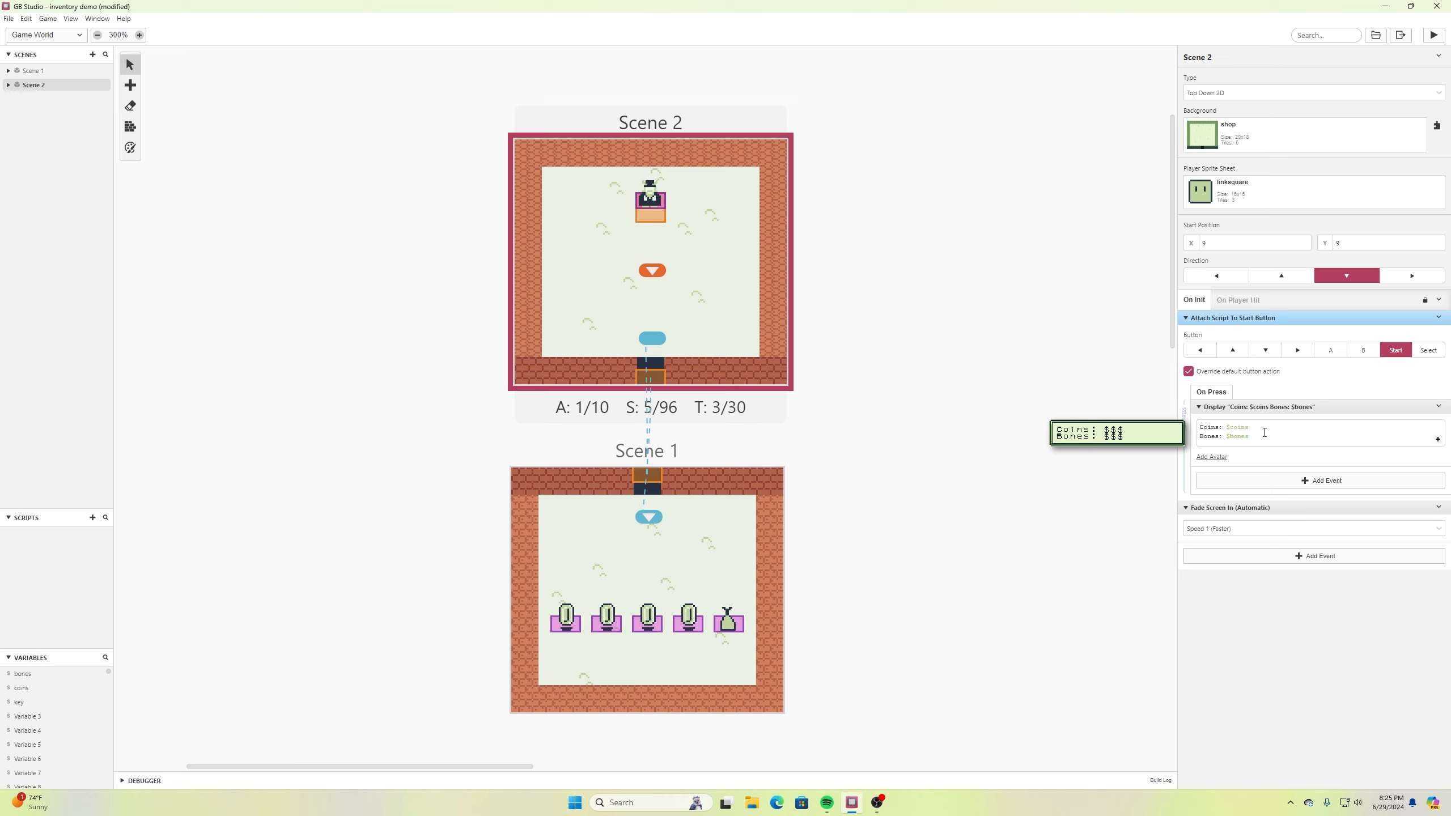
click(1260, 436)
key(Return)
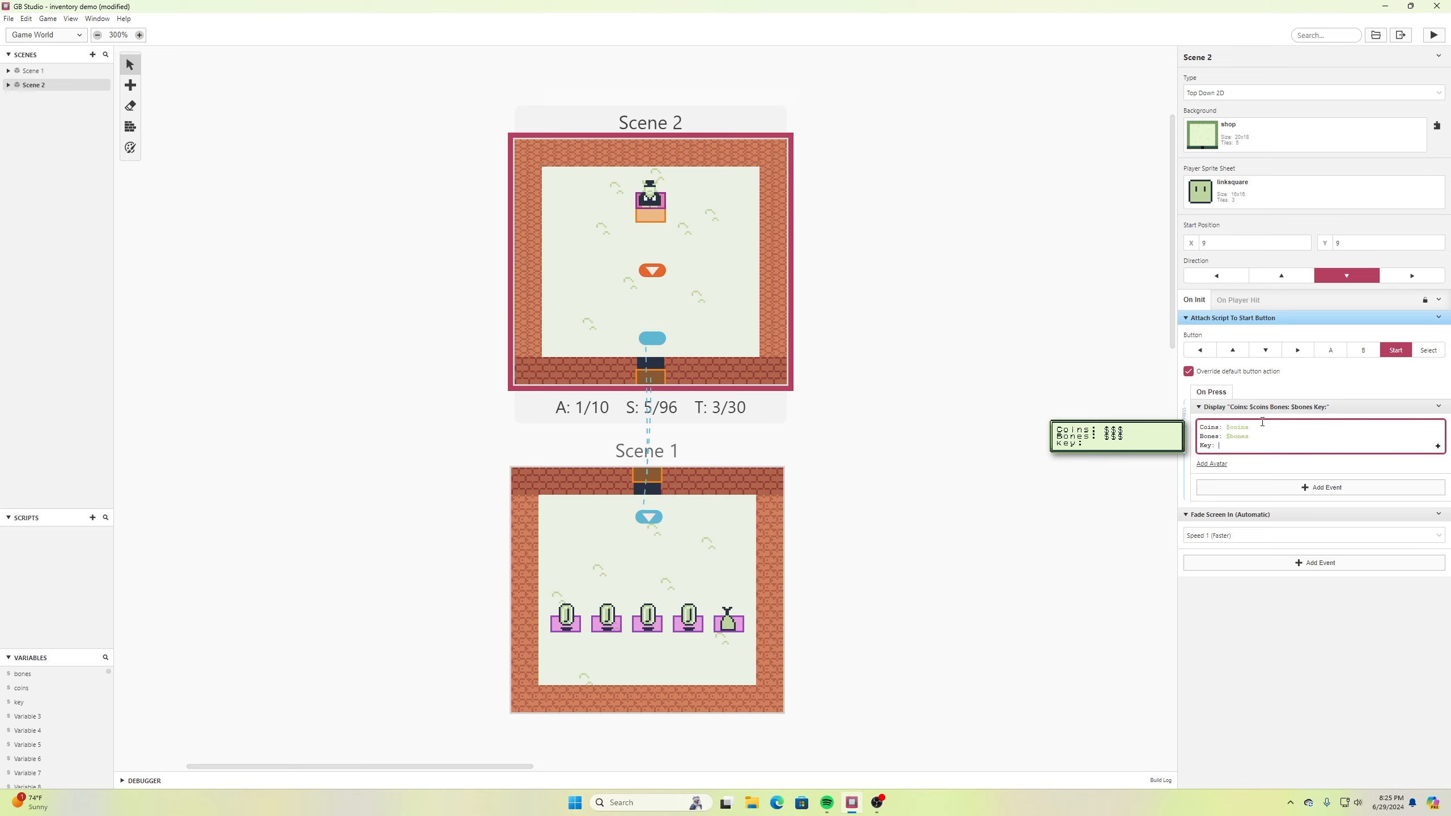
text(Key: $k)
click(1248, 456)
drag(1248, 444, 1200, 446)
key(BackSpace)
Add the line "Key: $key" to the Start button inventory dialogue of Scene 1
click(707, 525)
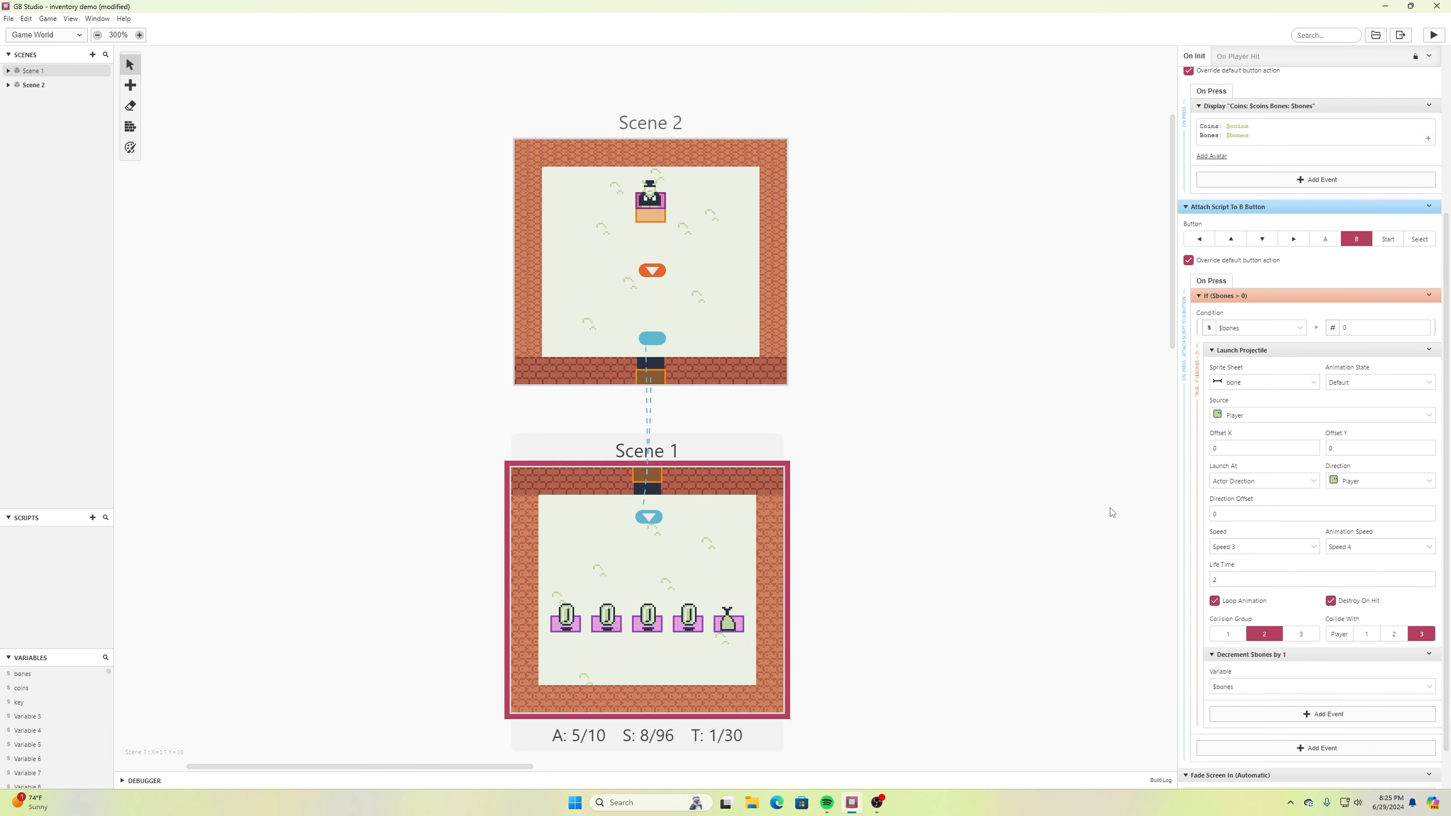
scroll(1259, 229, up, 1)
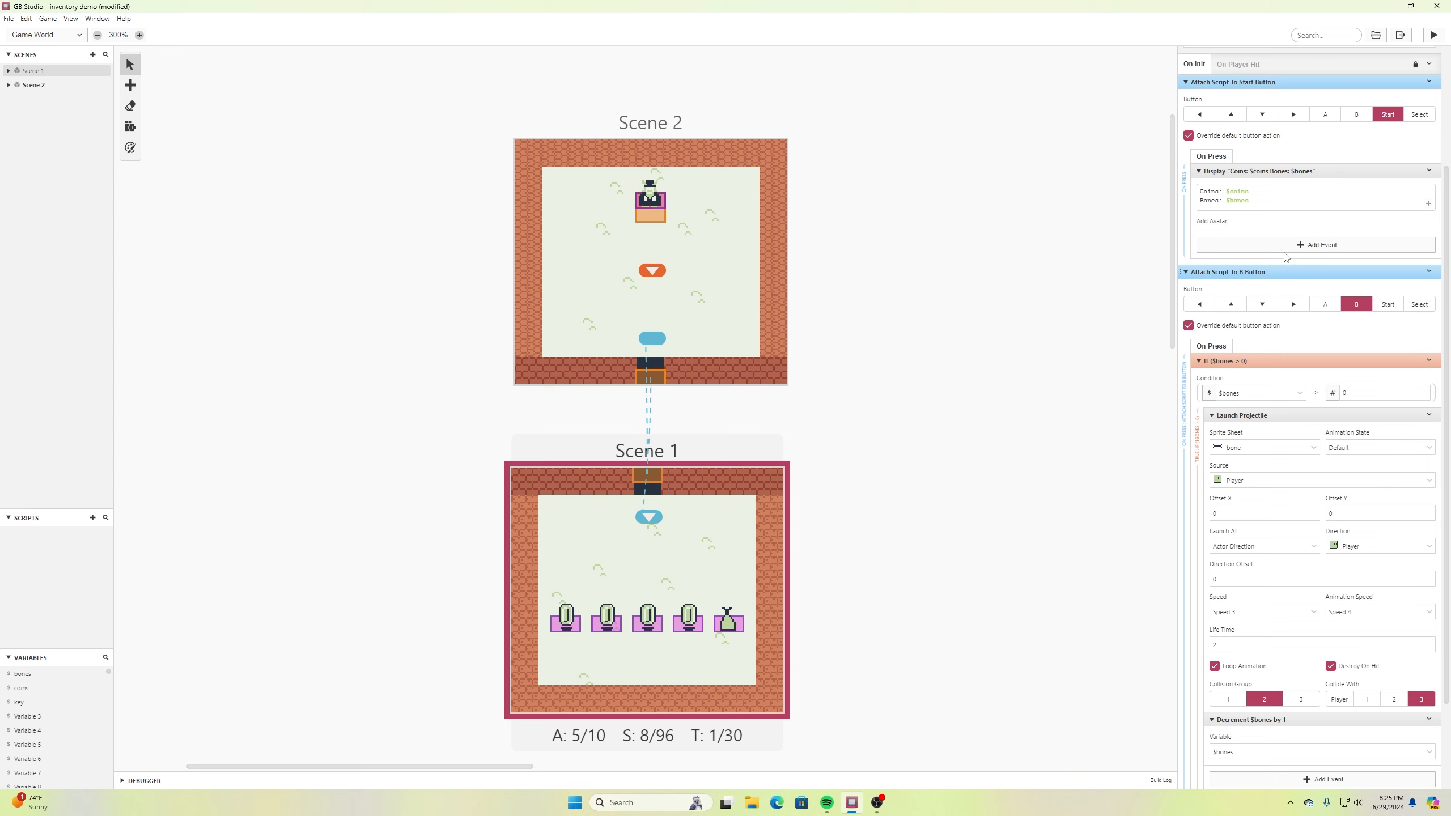
click(1260, 203)
key(Return)
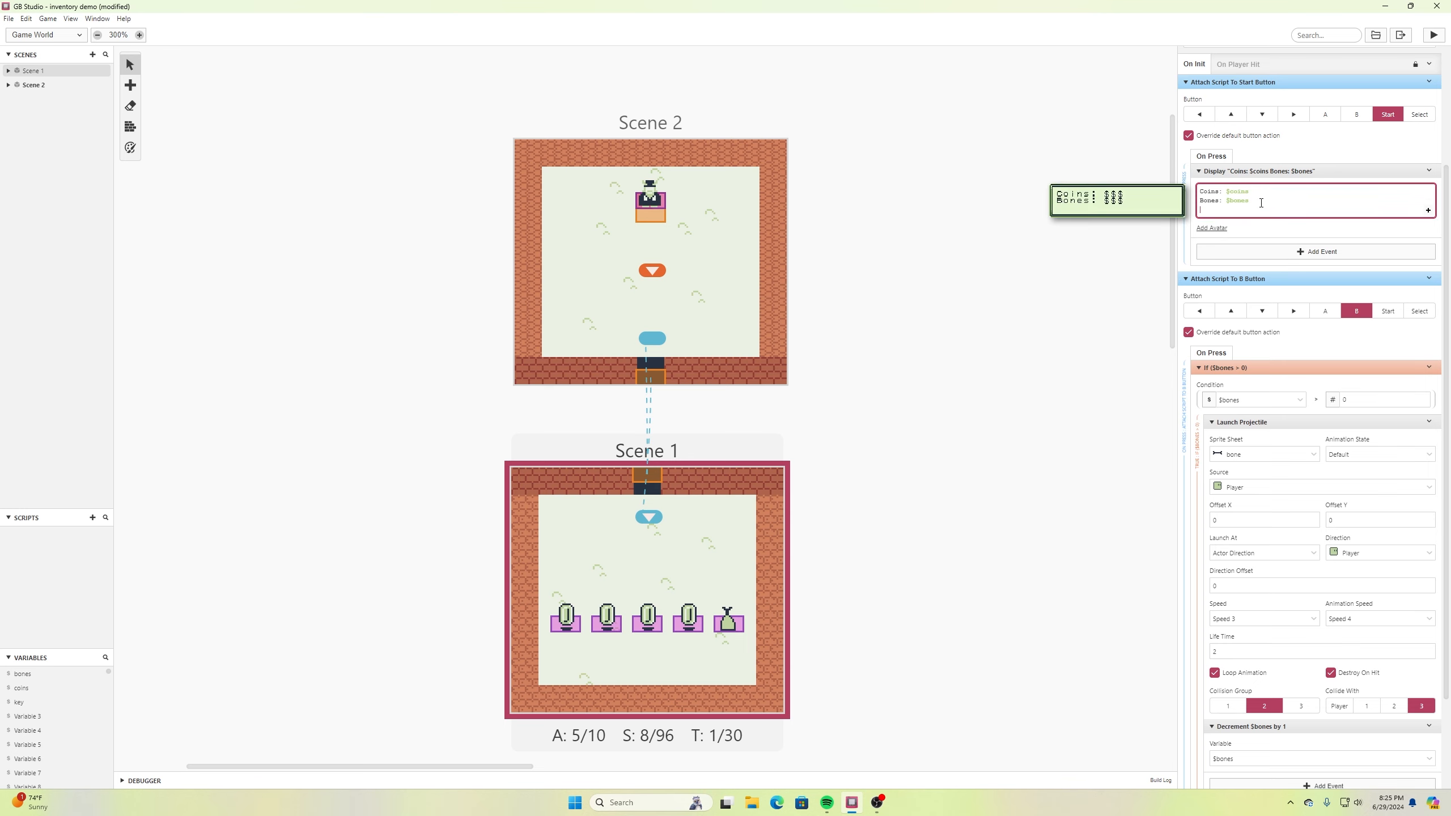
text(Key: $key)
click(999, 228)
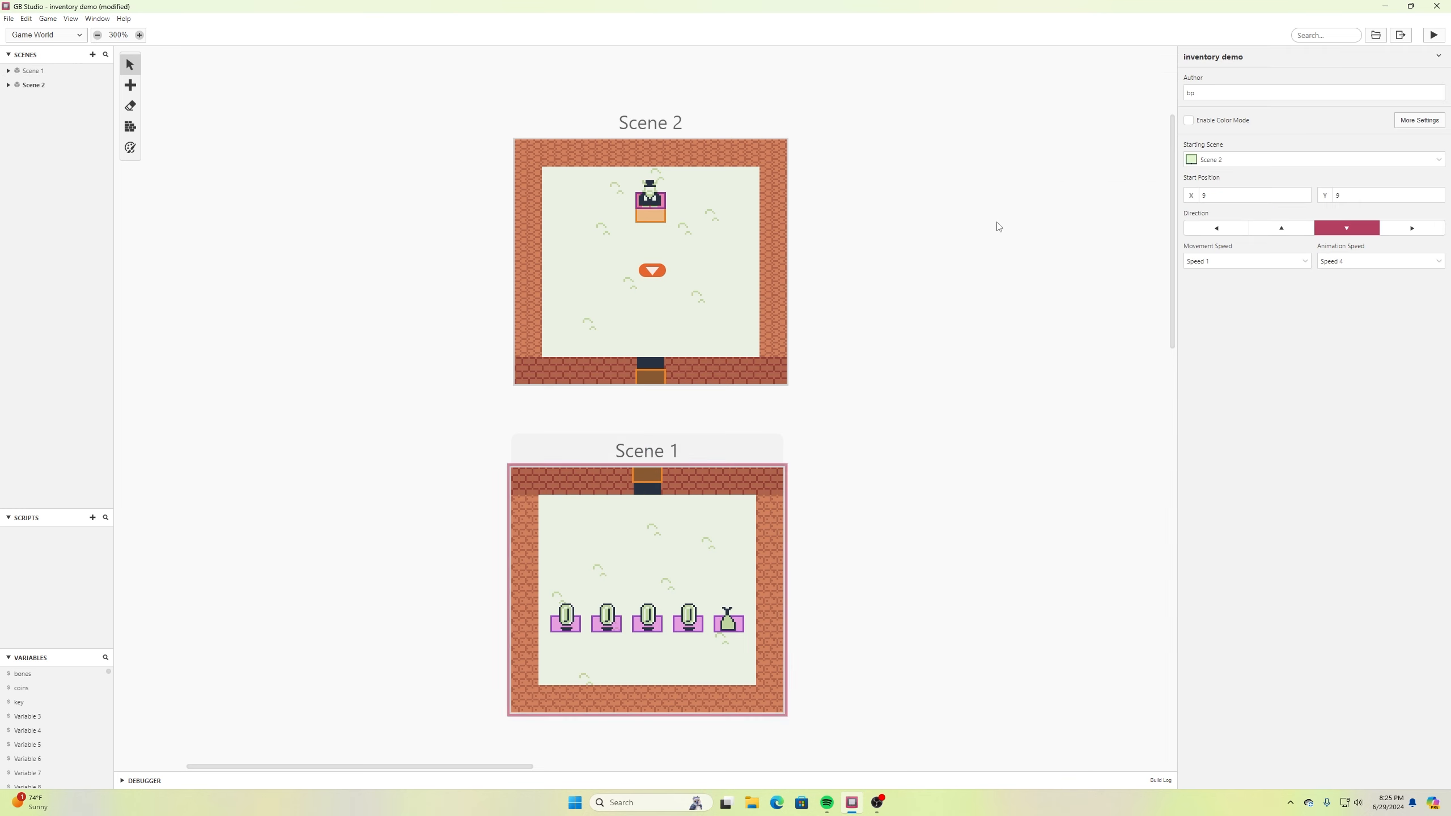
Save the project and run the game
click(9, 19)
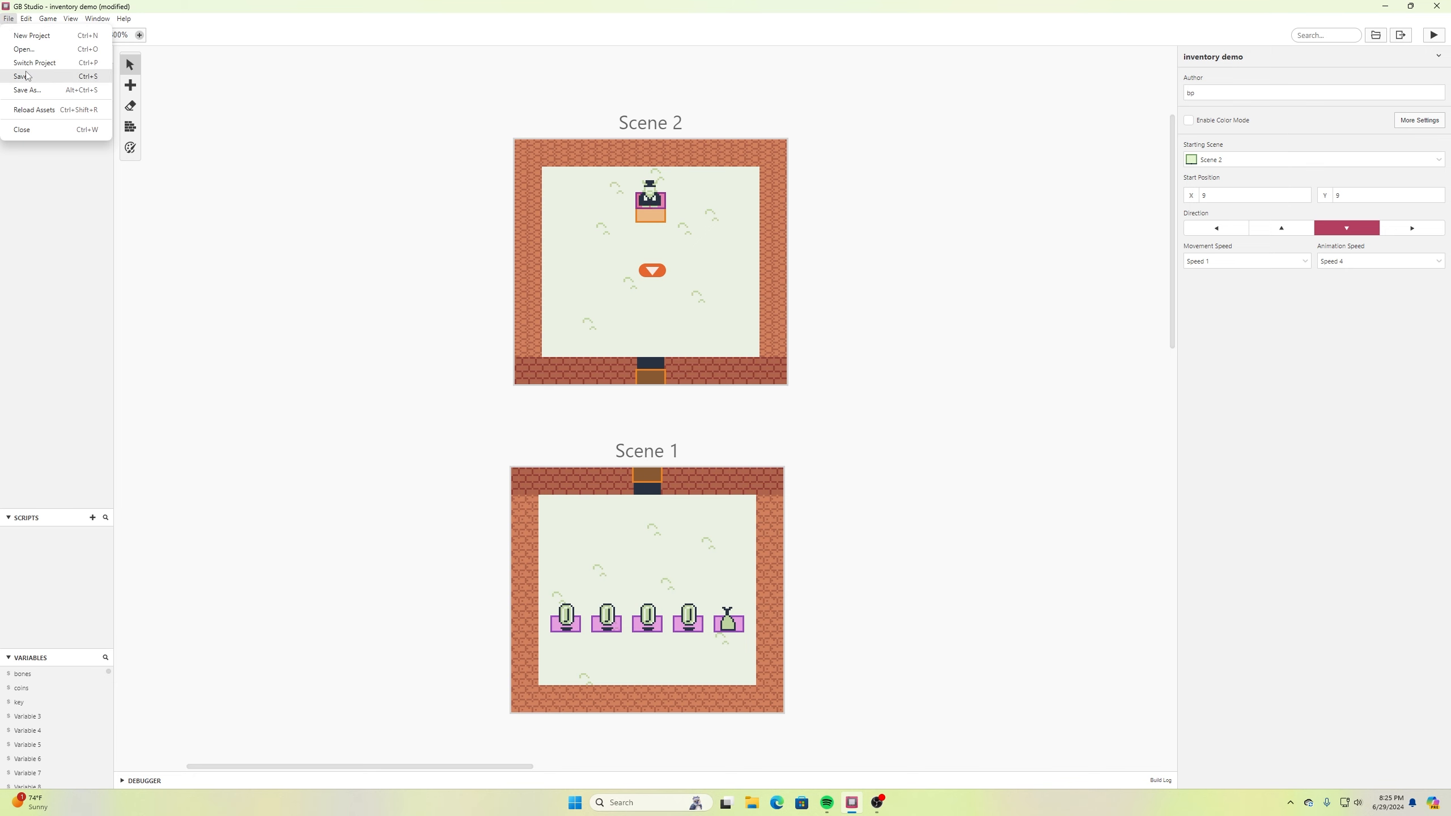
click(20, 76)
click(1434, 35)
Collect the four coins in the coin room and walk back up into the shop
key(Down)
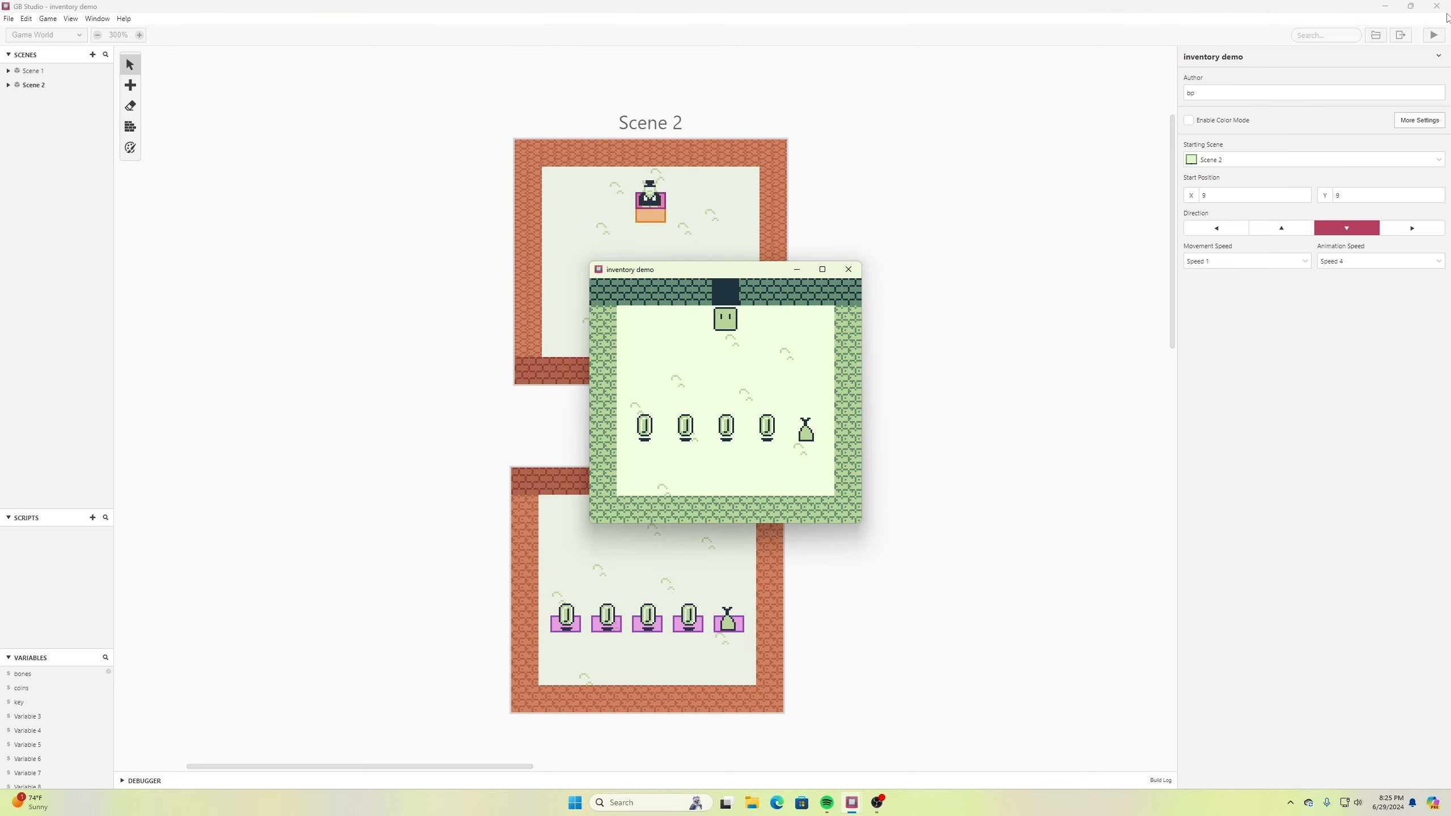
key(Down)
key(Right)
key(Left)
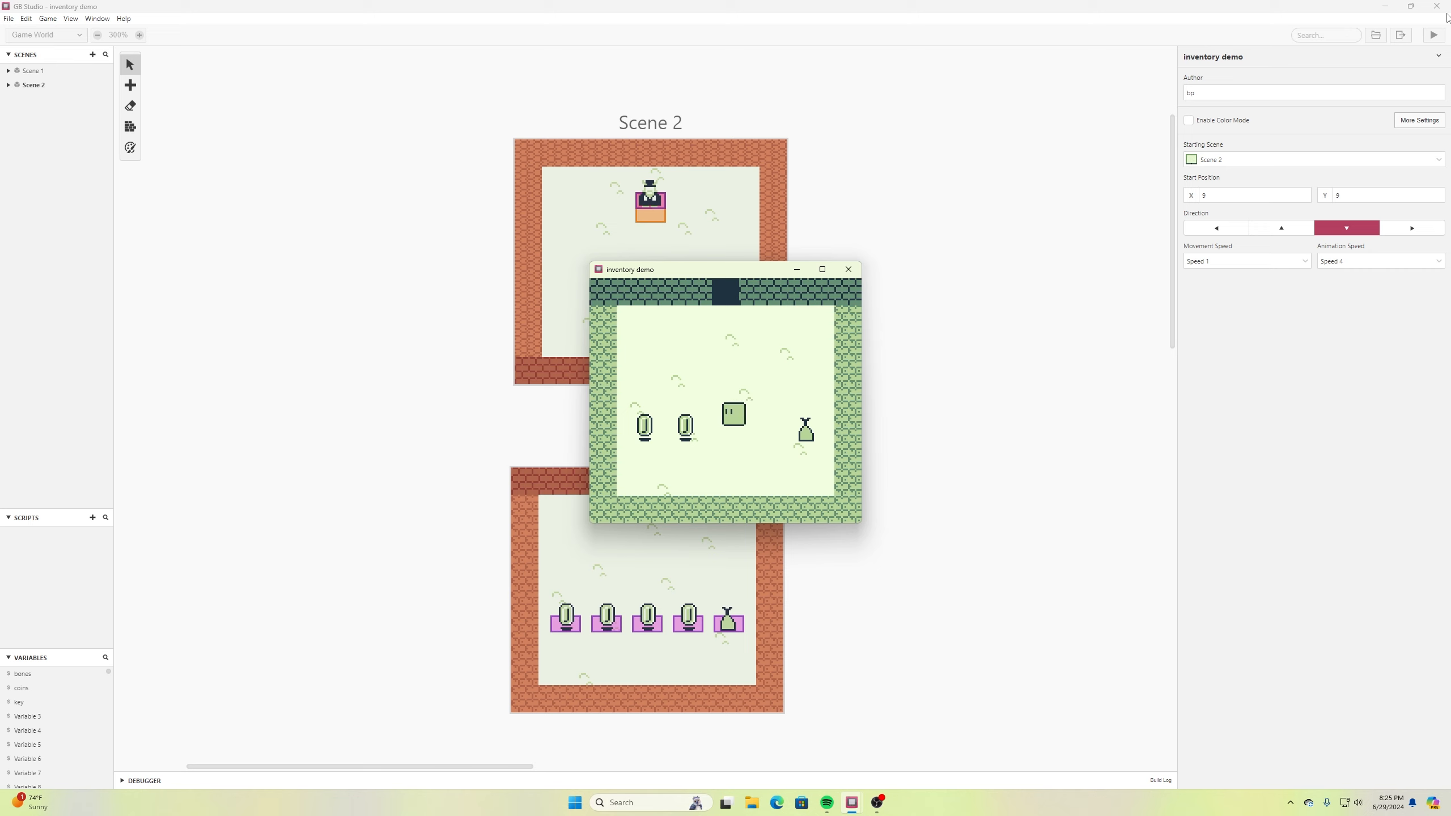
key(Up)
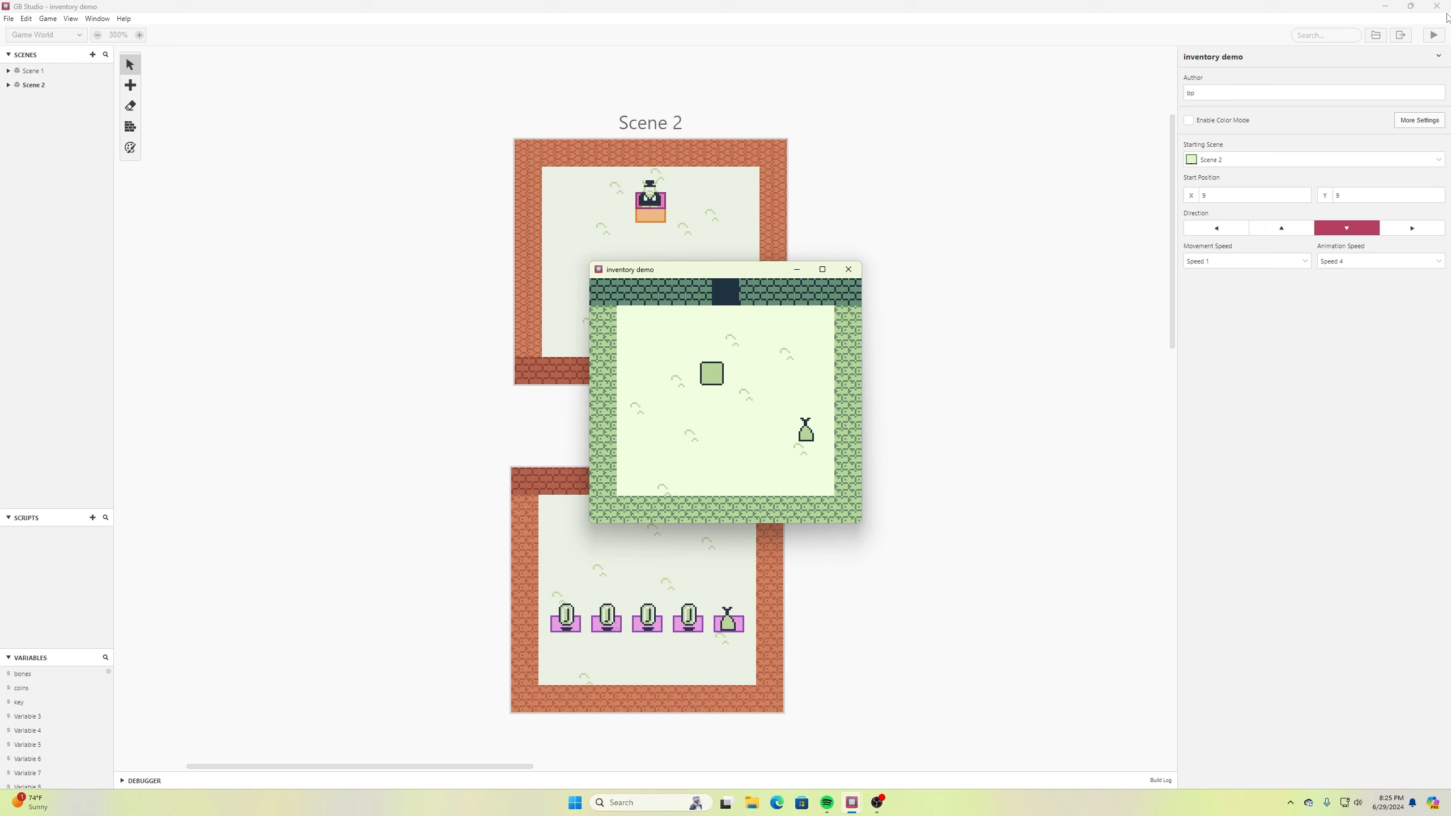
key(Right)
key(Up)
key(Up)
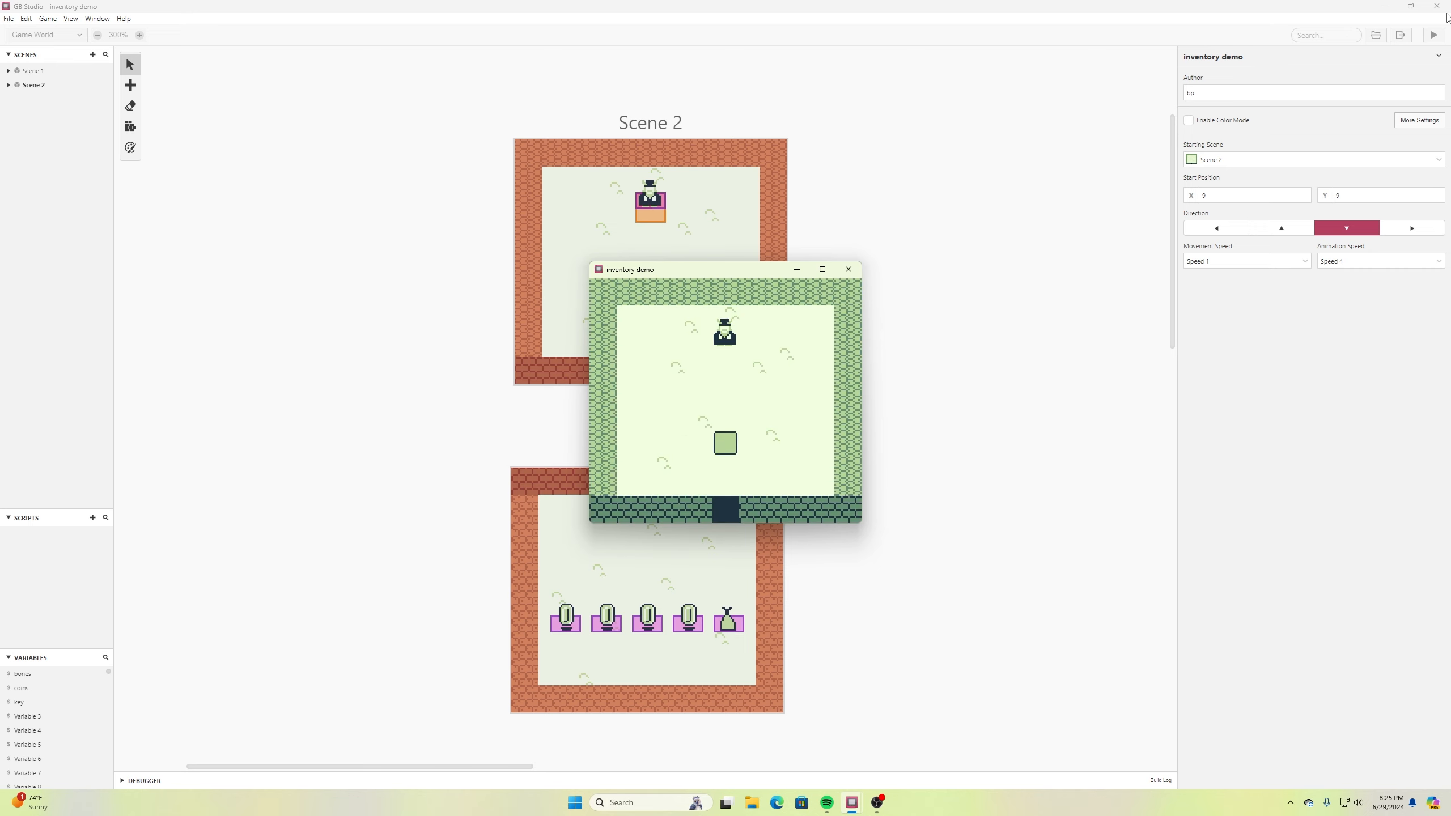
Talk to the shopkeeper and try to buy the key with four coins, closing the shopkeeper's reply
key(z)
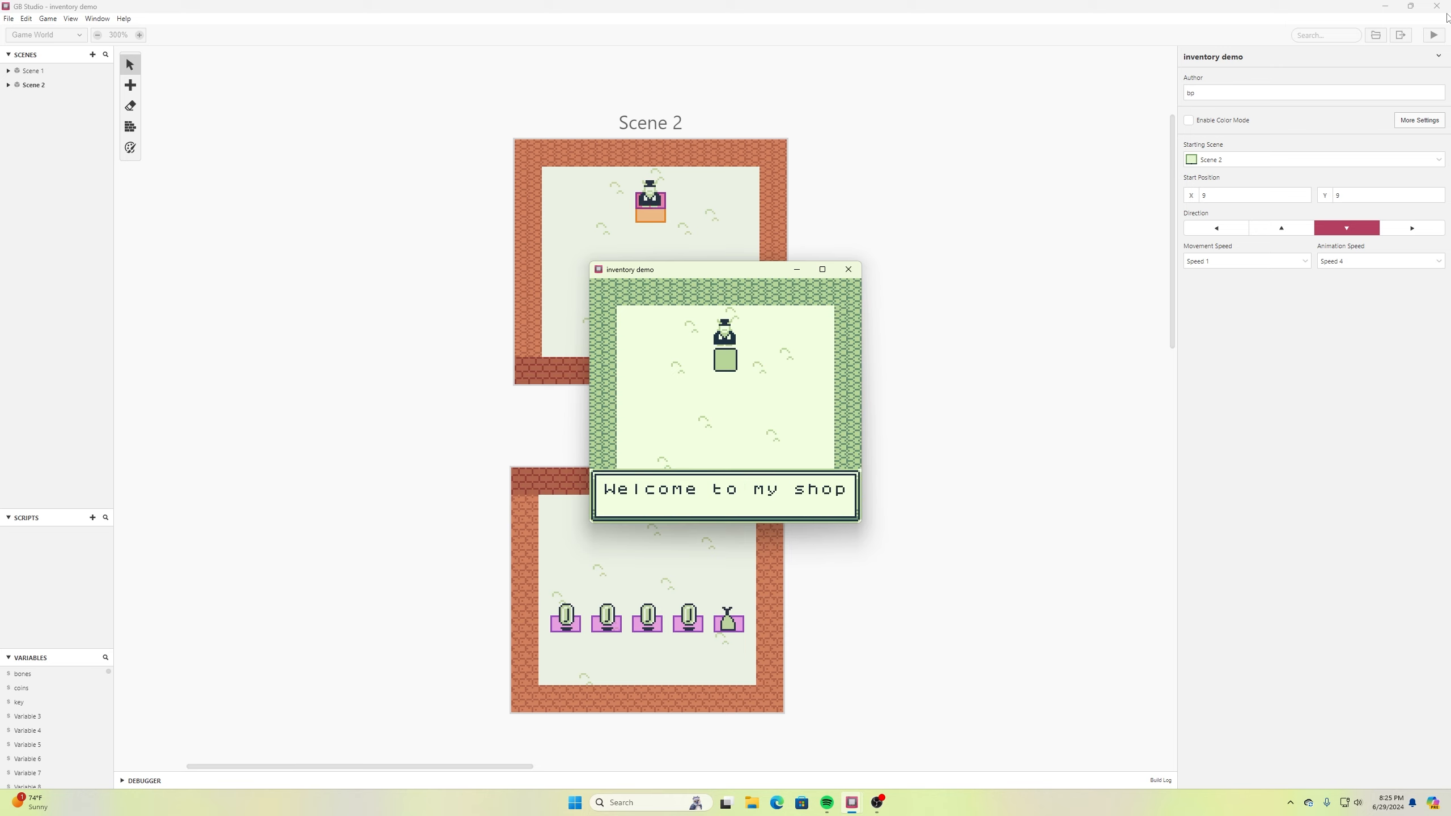
key(z)
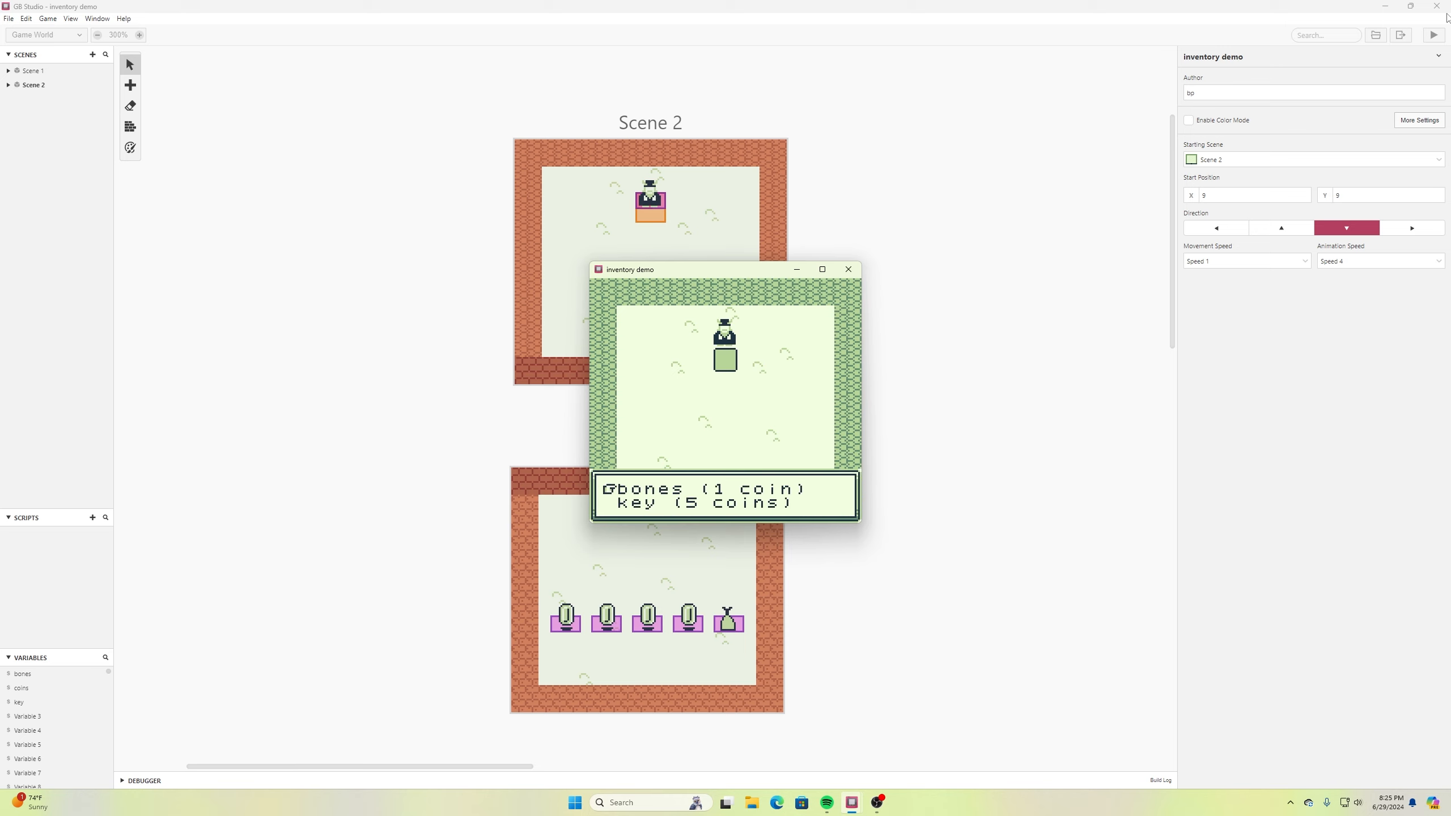
key(Down)
key(z)
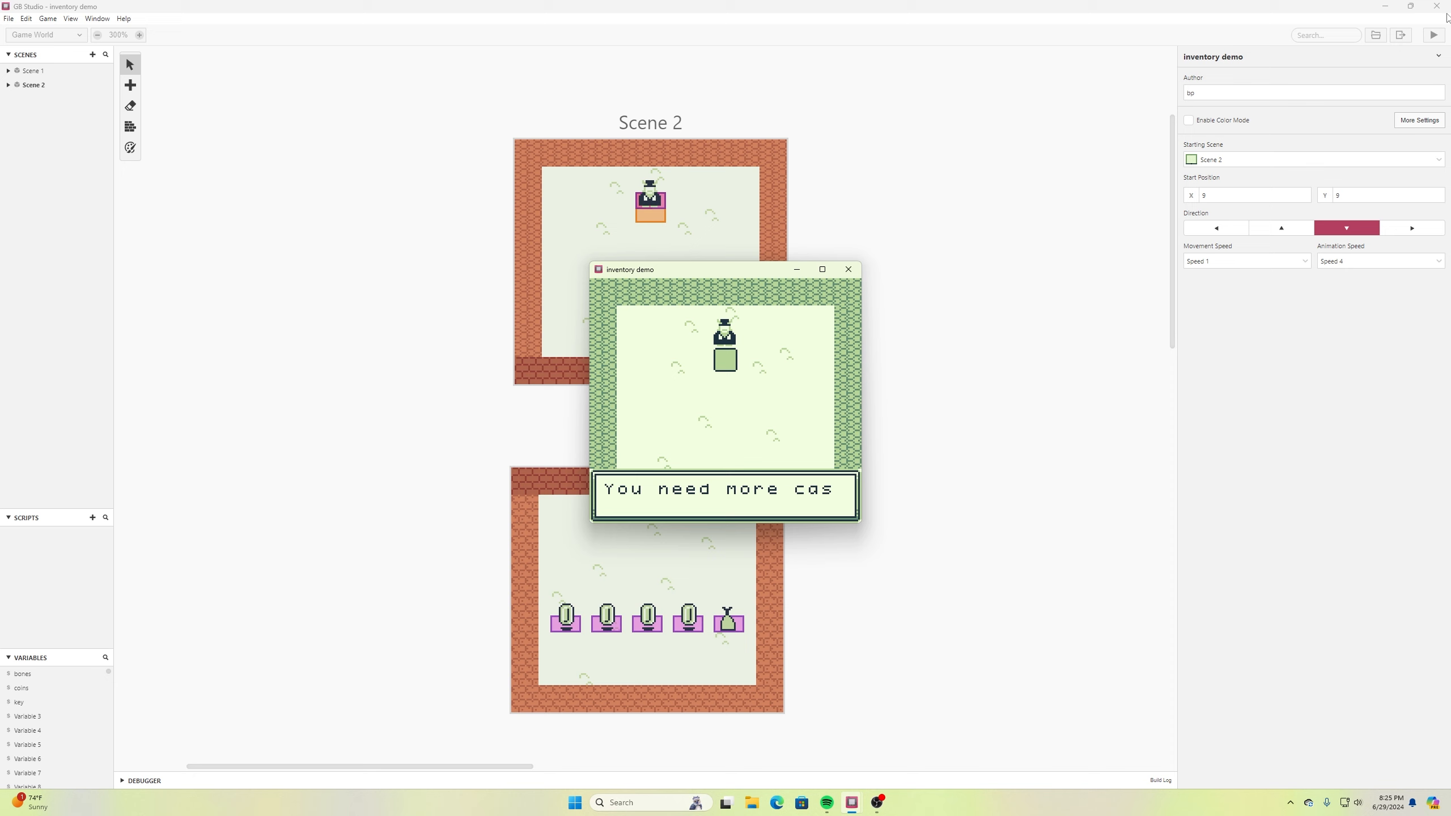
key(z)
Return to the coin room, collect three more coins, and check the inventory display
key(Down)
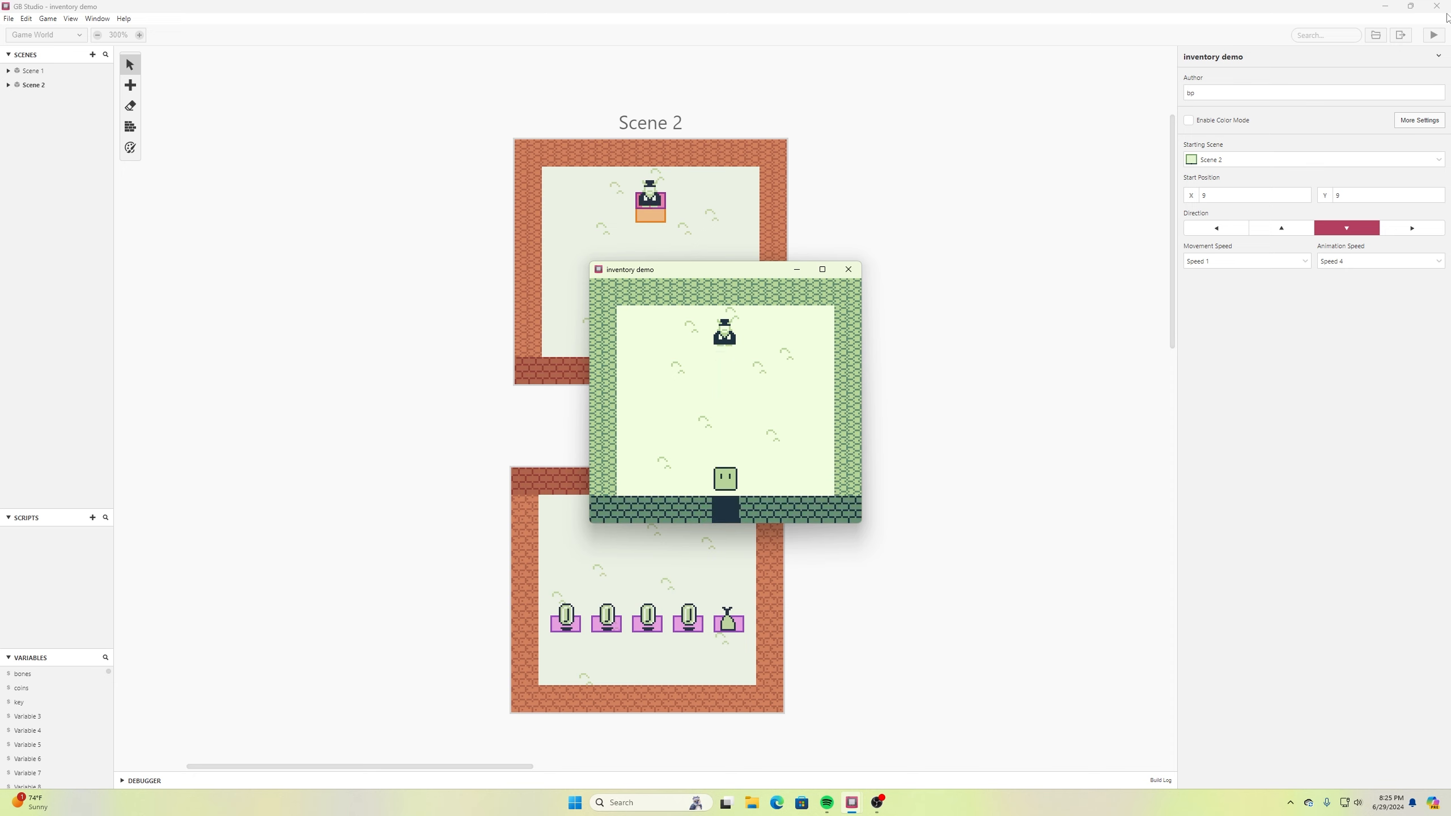
key(Down)
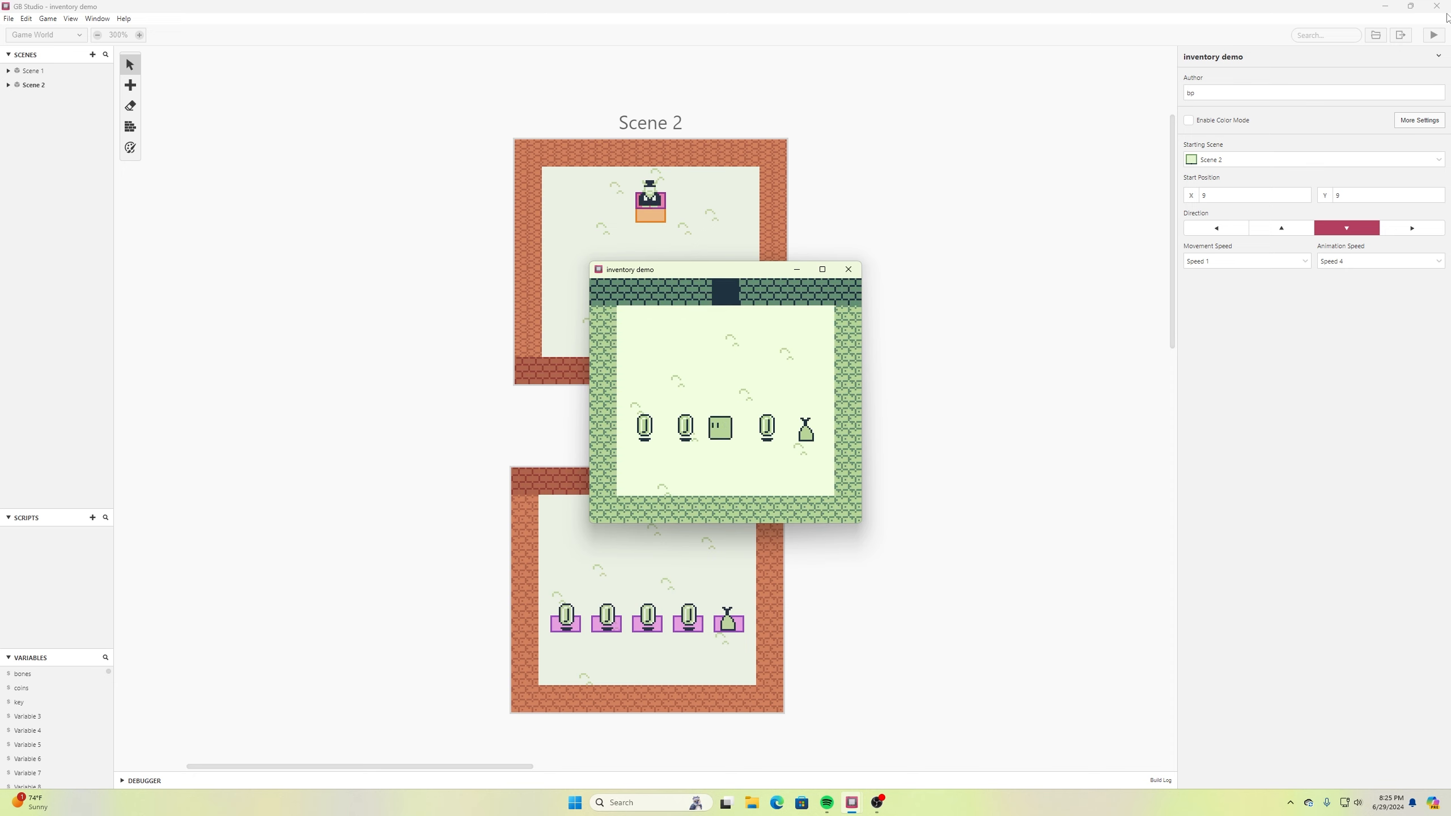
key(Left)
key(Left)
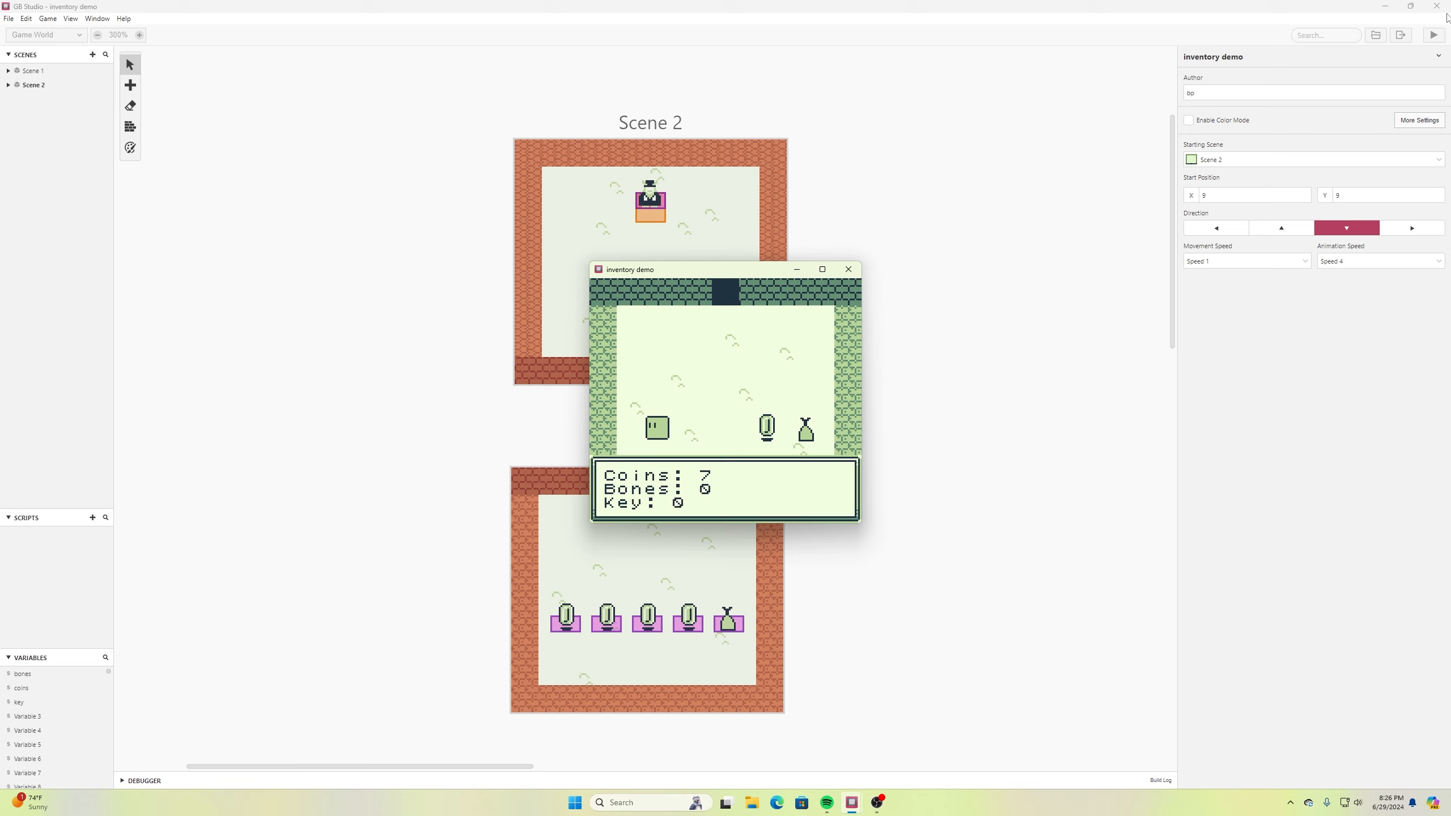
key(z)
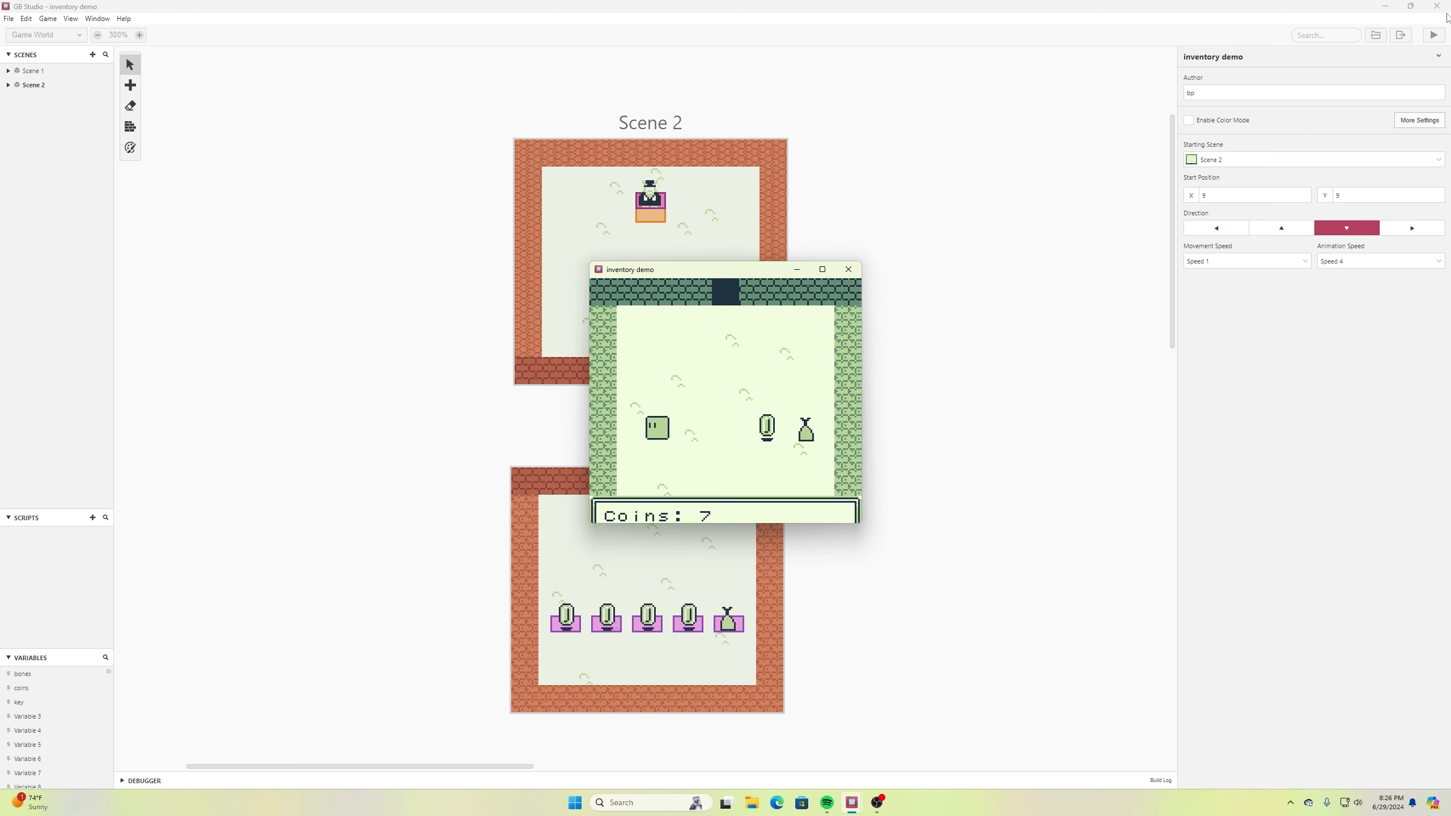
Go back to the shopkeeper, buy the key for 5 coins, and check the inventory display
key(Up)
key(Right)
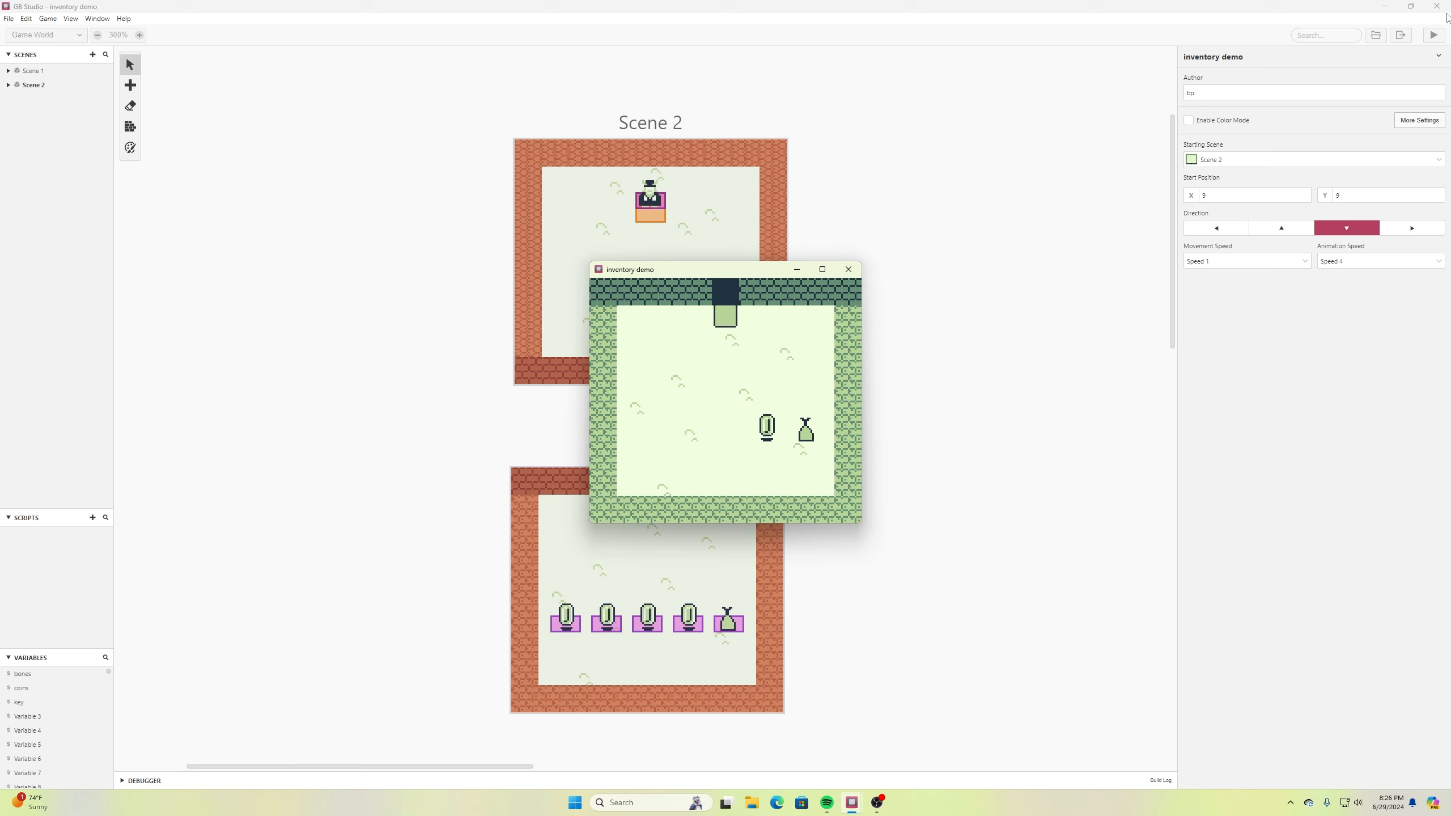
key(Up)
key(Up)
key(z)
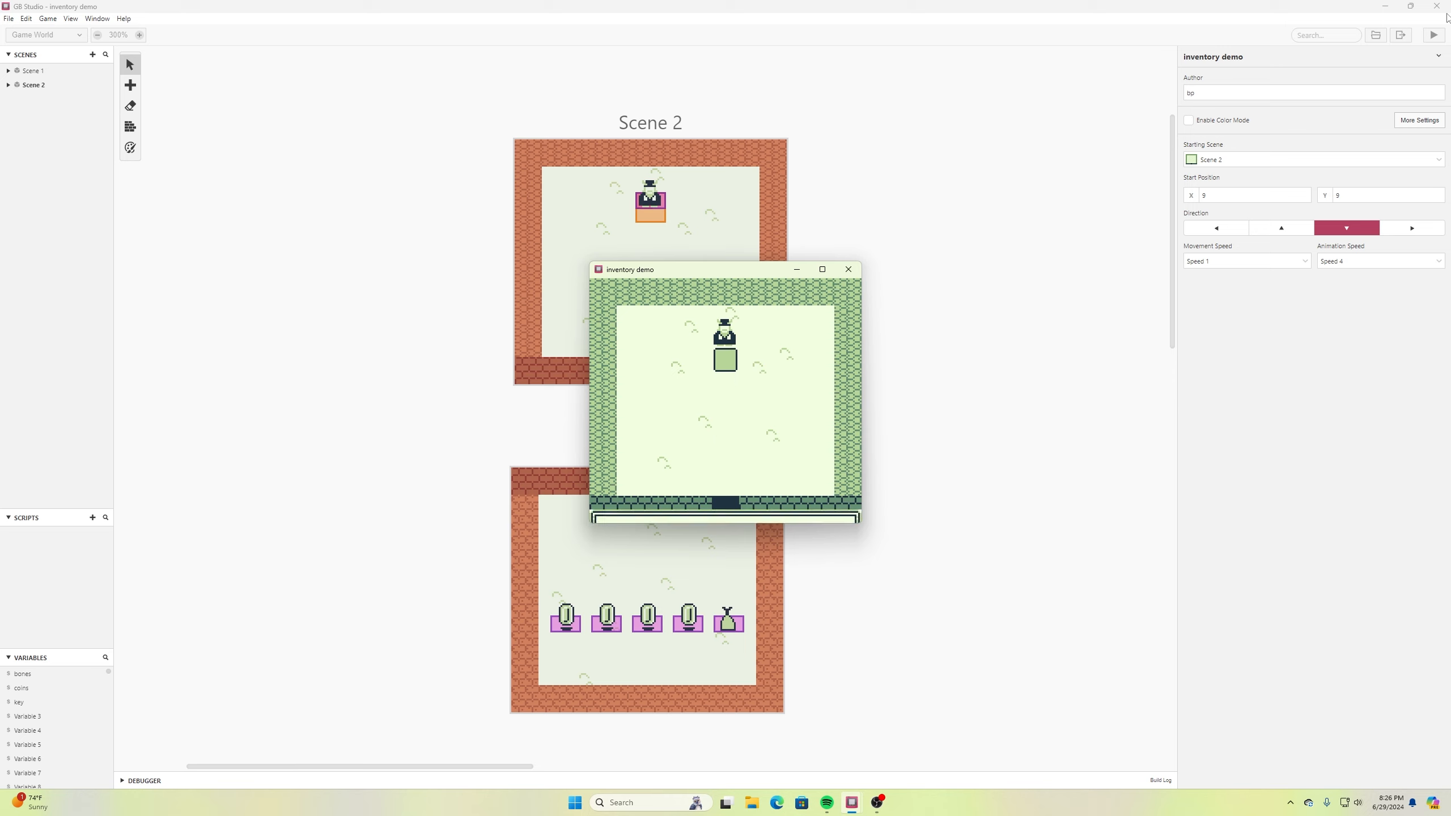
key(z)
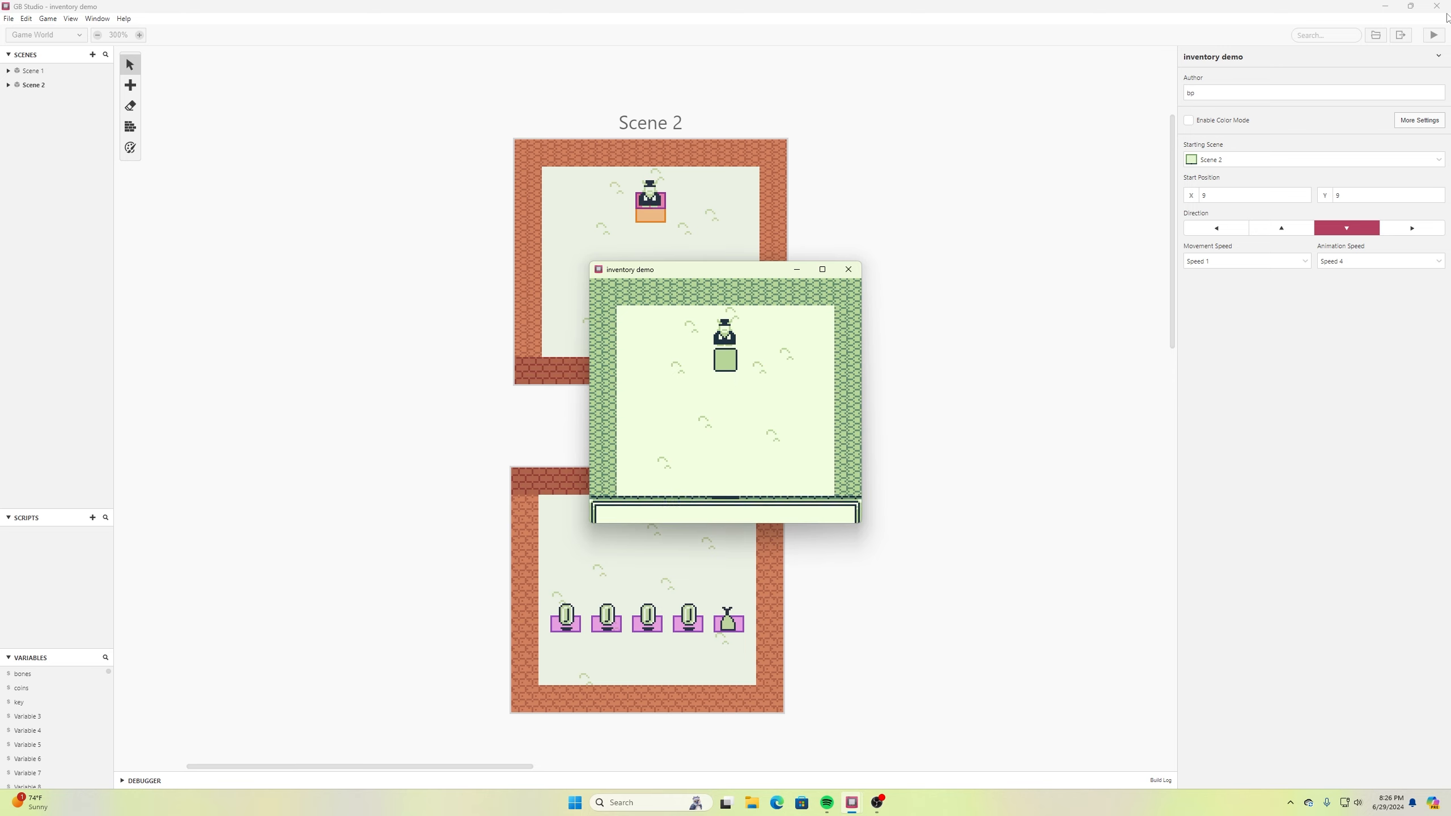
key(Down)
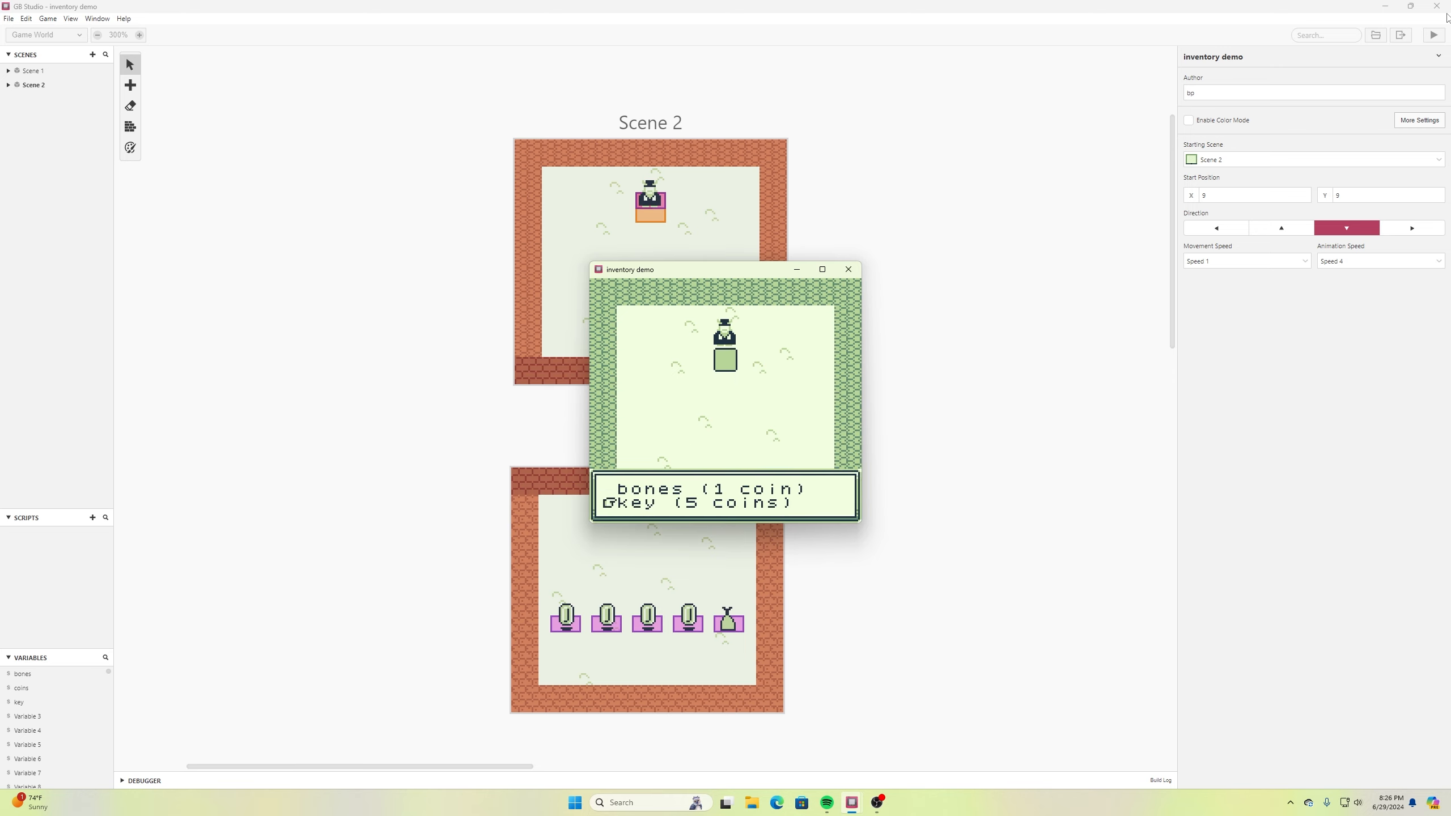
key(z)
key(z)
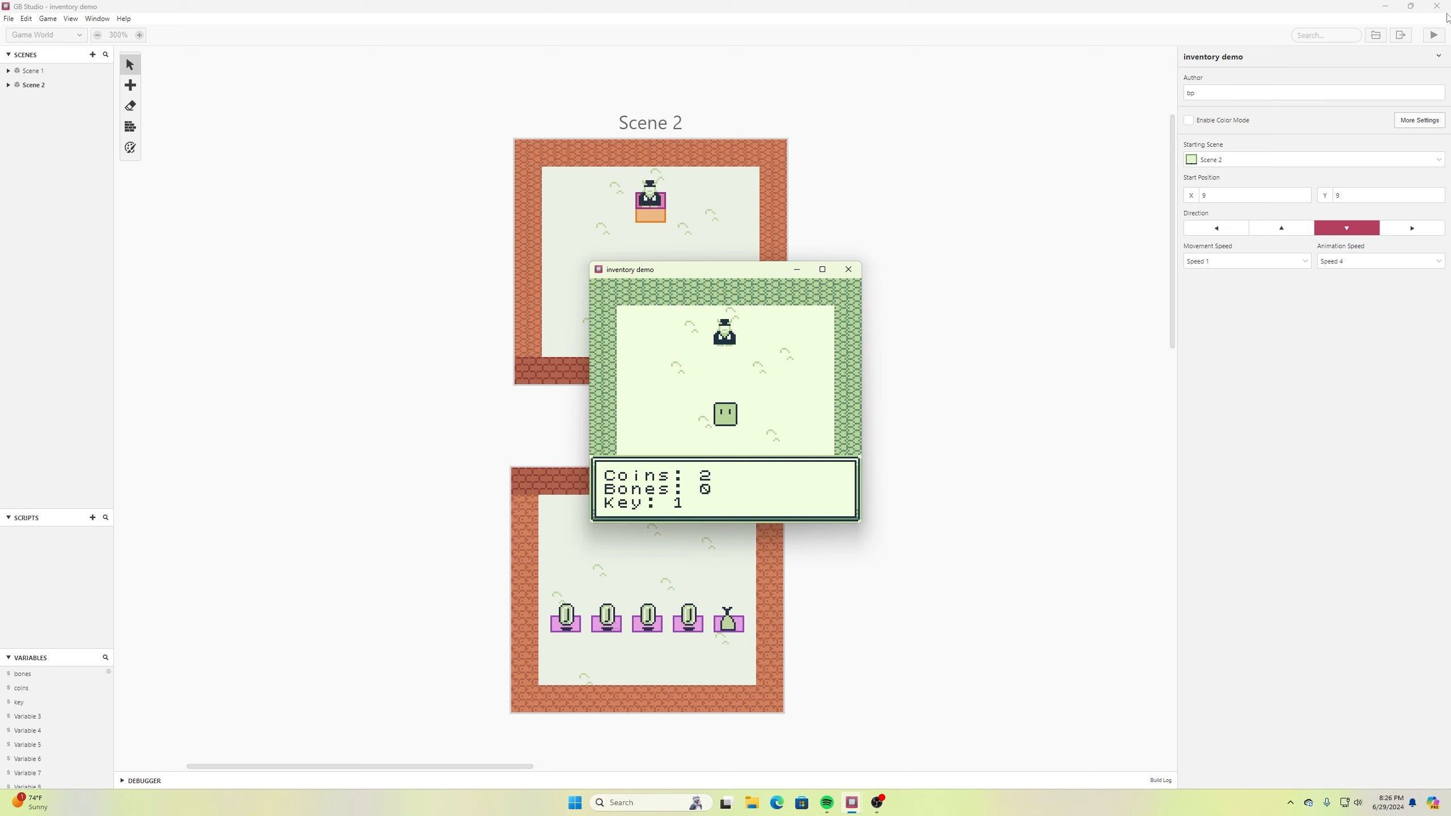
key(z)
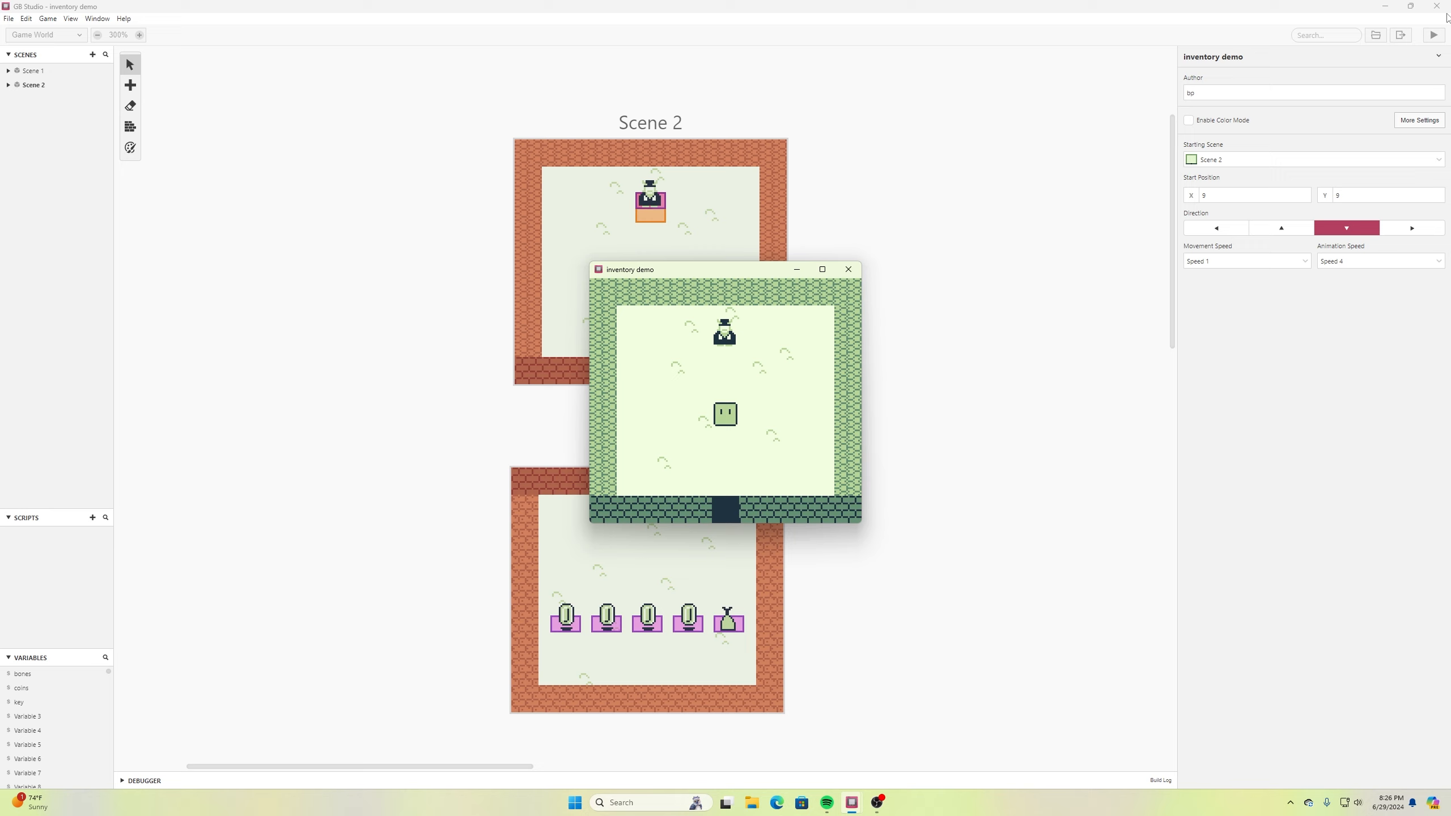